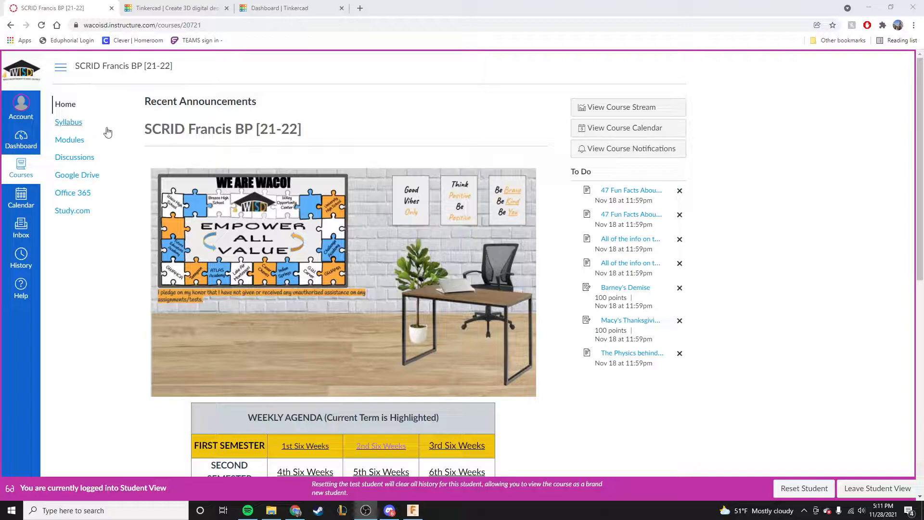
Open the CAD Tutorial assignment from the course's modules
left_click(71, 142)
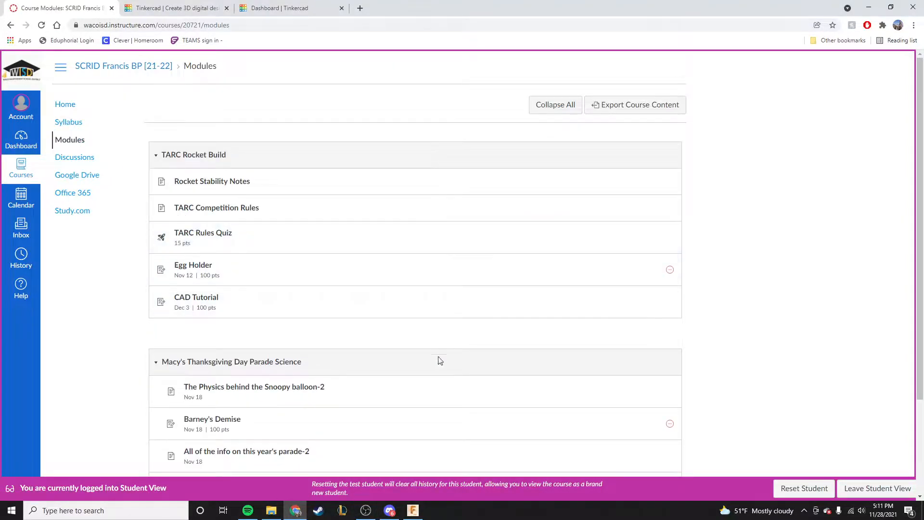
left_click(197, 299)
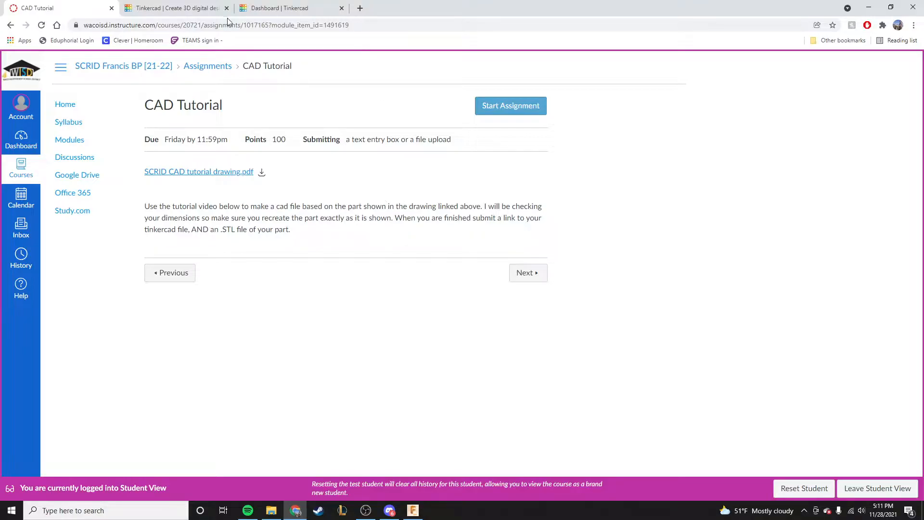
Switch to the Tinkercad site and view the sign-up options for creating a personal account
left_click(180, 11)
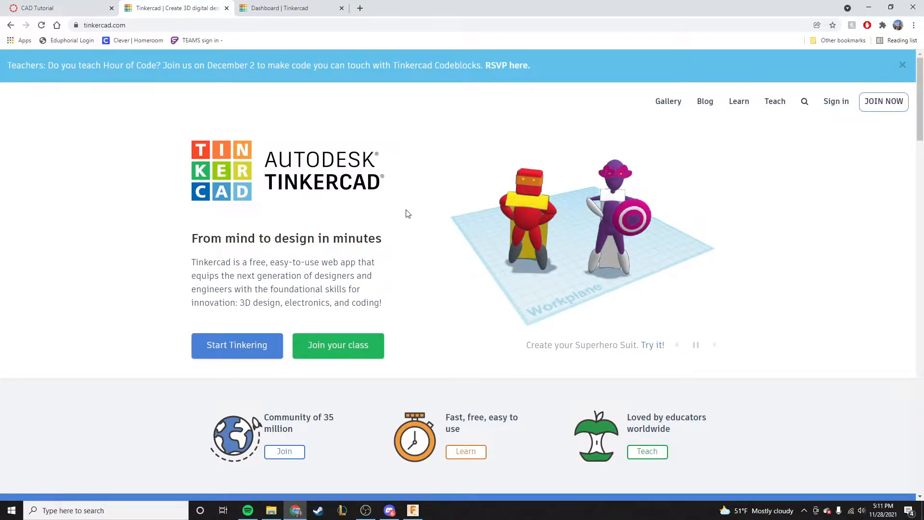
left_click(876, 107)
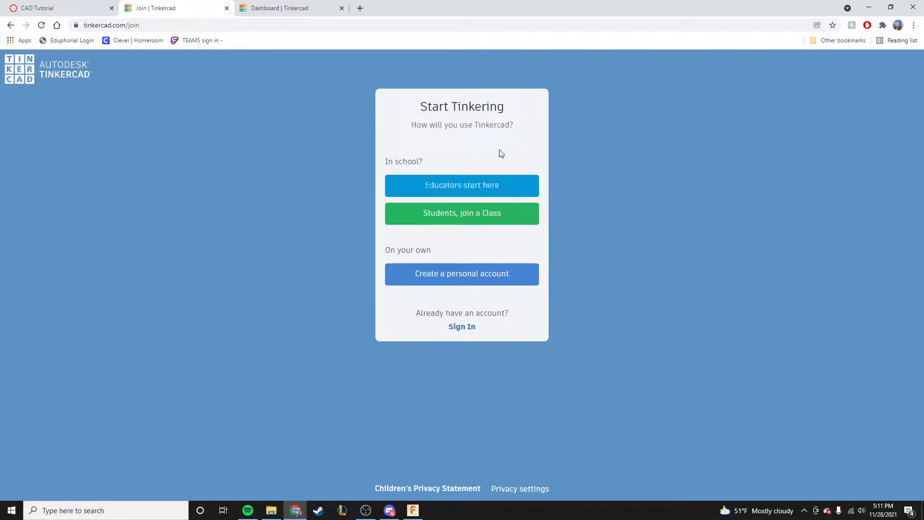
left_click(472, 282)
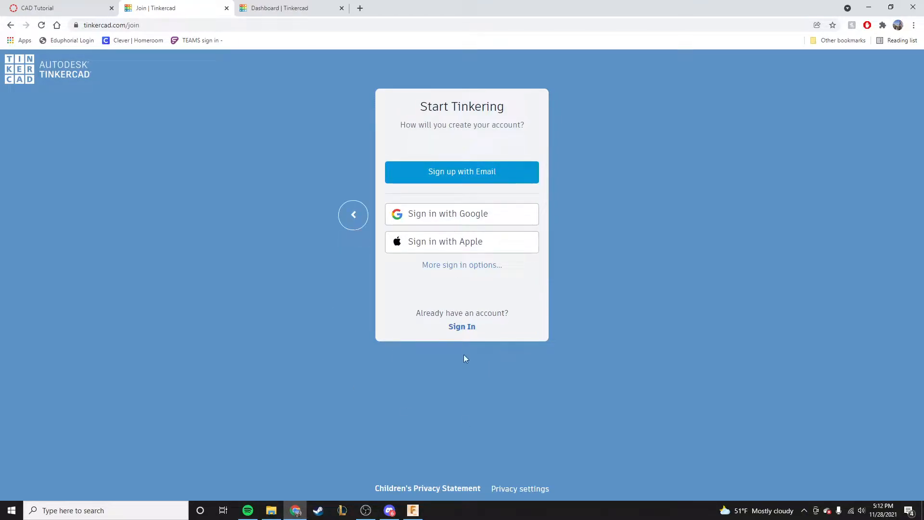
Create a new 3D design from the Tinkercad dashboard and look through the Basic Shapes library
left_click(262, 8)
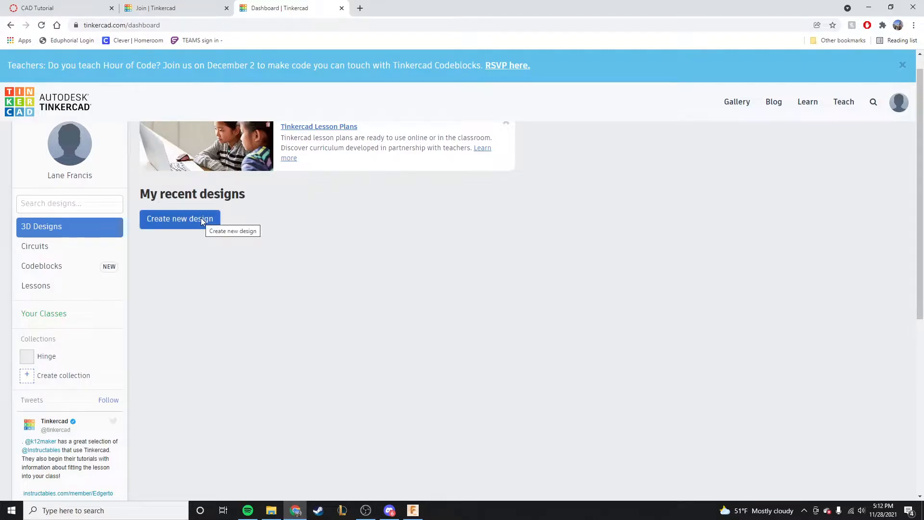
left_click(168, 223)
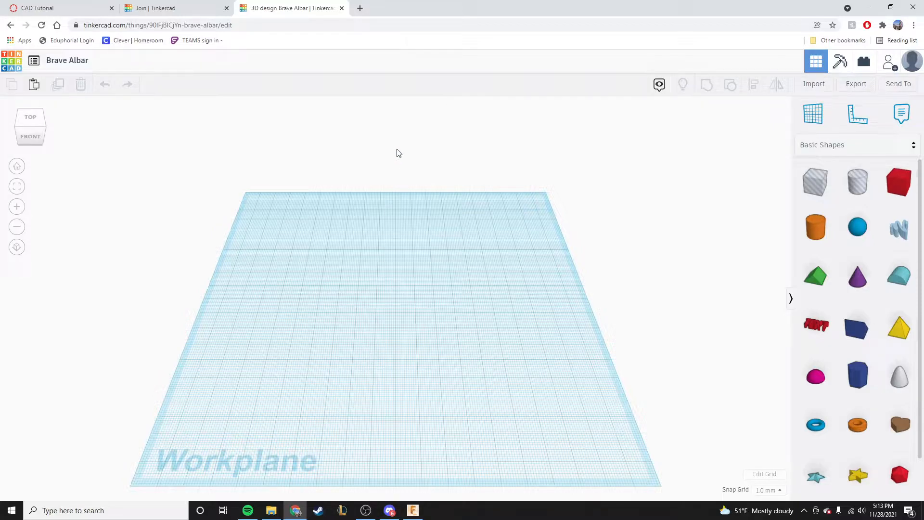
scroll(857, 315, "down", 1)
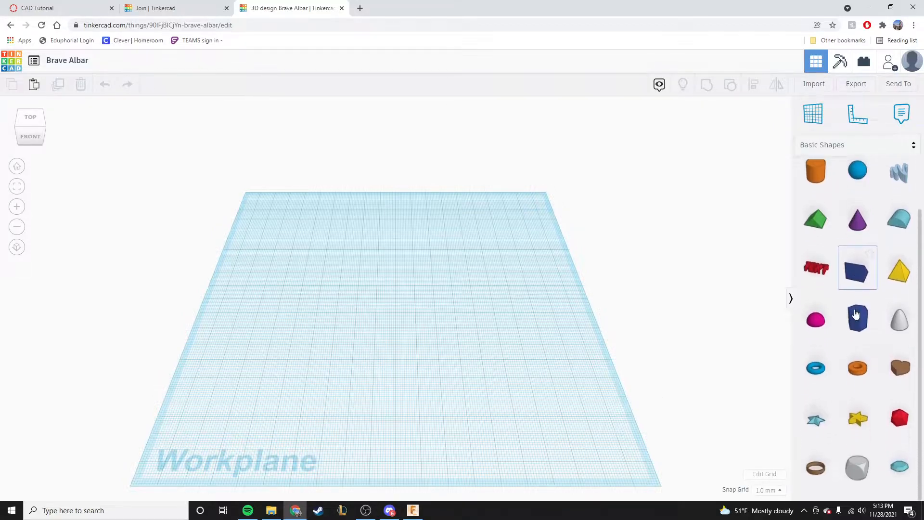
scroll(862, 359, "up", 1)
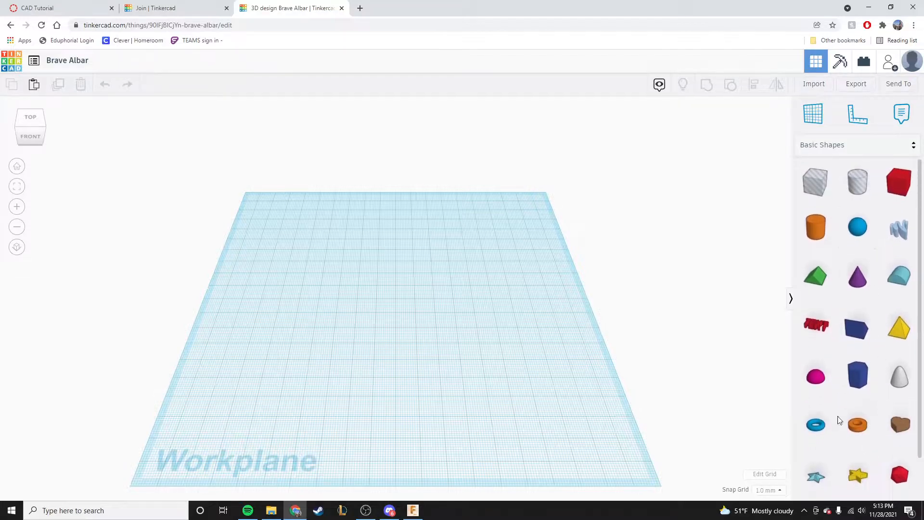
scroll(857, 328, "down", 1)
scroll(846, 418, "up", 1)
scroll(846, 418, "down", 1)
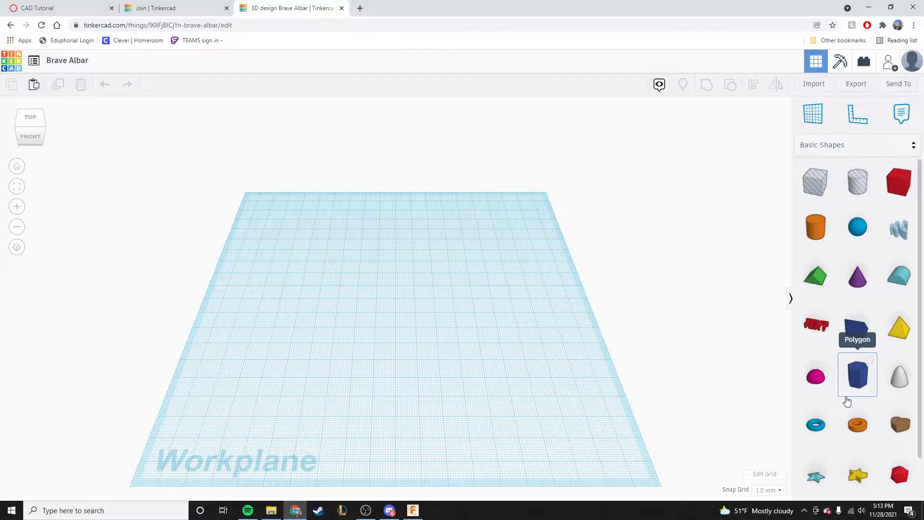
Open SCRID CAD tutorial drawing.pdf from the CAD Tutorial assignment and rotate the page until its views and text read upright
left_click(53, 10)
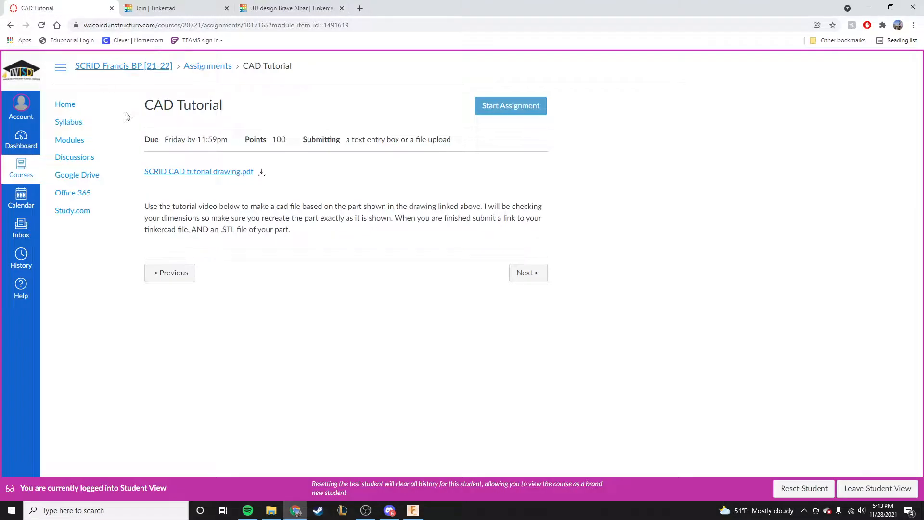
left_click(187, 172)
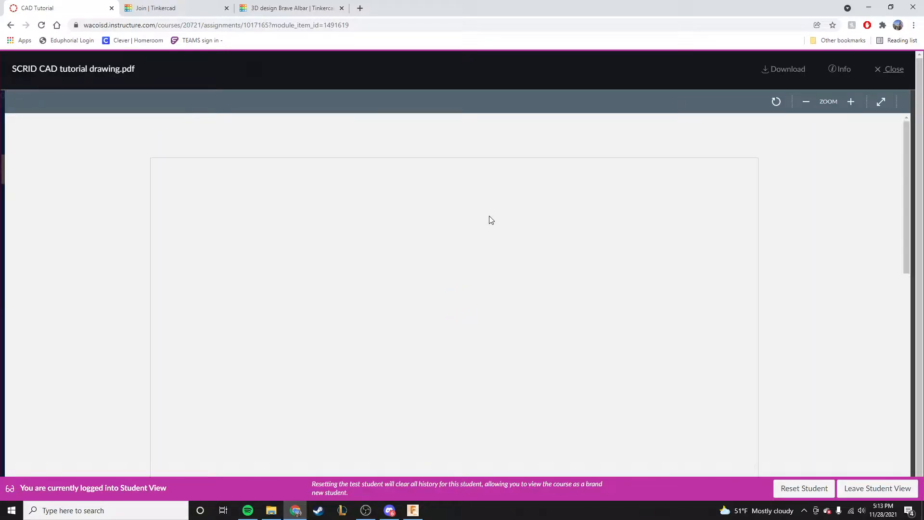
scroll(491, 220, "down", 8)
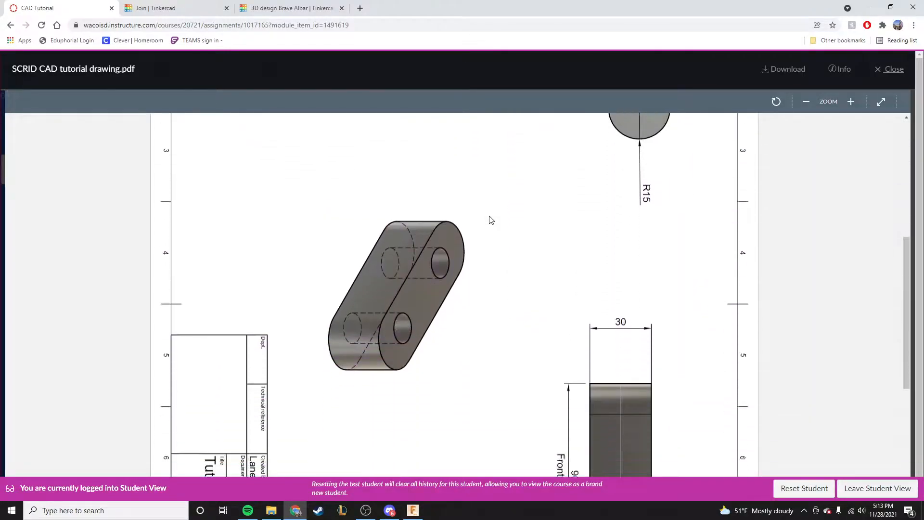
scroll(488, 218, "down", 2)
scroll(489, 217, "up", 5)
scroll(435, 264, "down", 2)
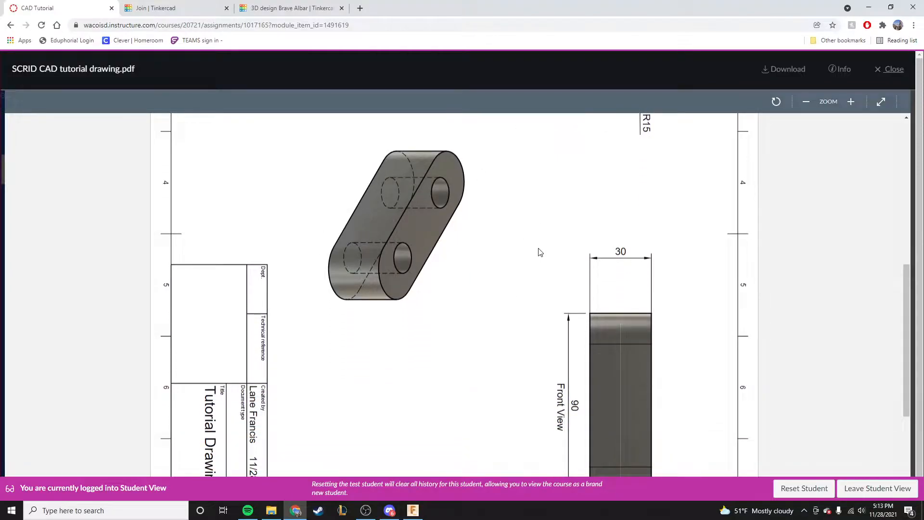
scroll(540, 260, "down", 5)
scroll(541, 260, "up", 5)
scroll(592, 234, "up", 3)
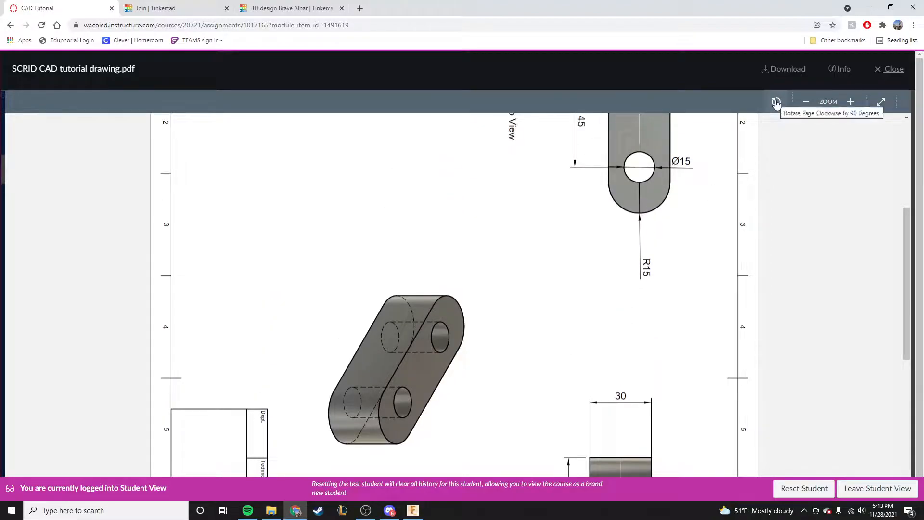
left_click(777, 102)
scroll(578, 271, "down", 4)
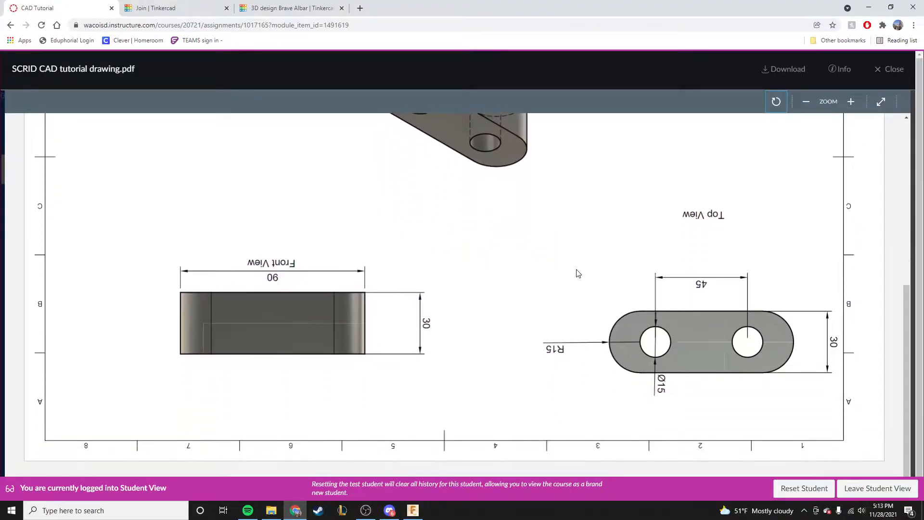
scroll(598, 262, "up", 9)
left_click(776, 102)
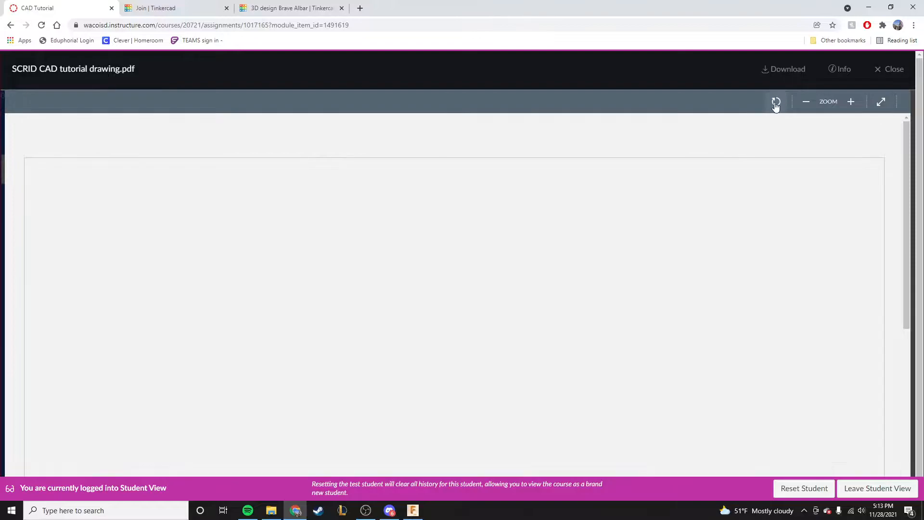
Examine the drawing's top, front and isometric views for the part's overall size, end radius, hole diameter and hole spacing
scroll(613, 293, "down", 5)
scroll(619, 289, "up", 4)
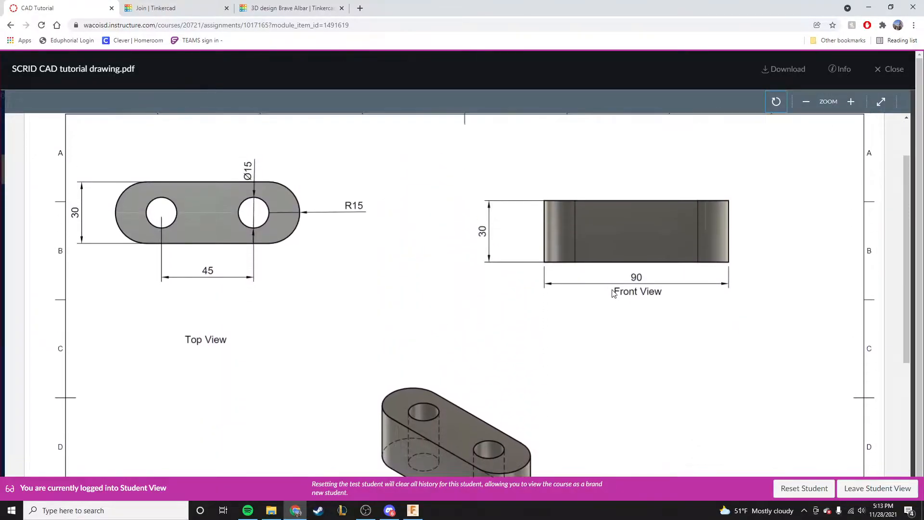
scroll(455, 333, "down", 3)
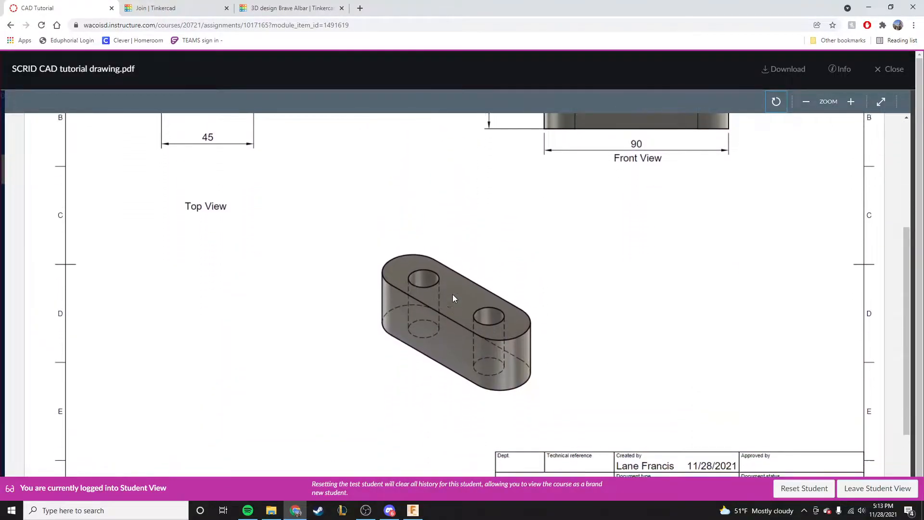
scroll(453, 295, "up", 3)
scroll(455, 290, "up", 1)
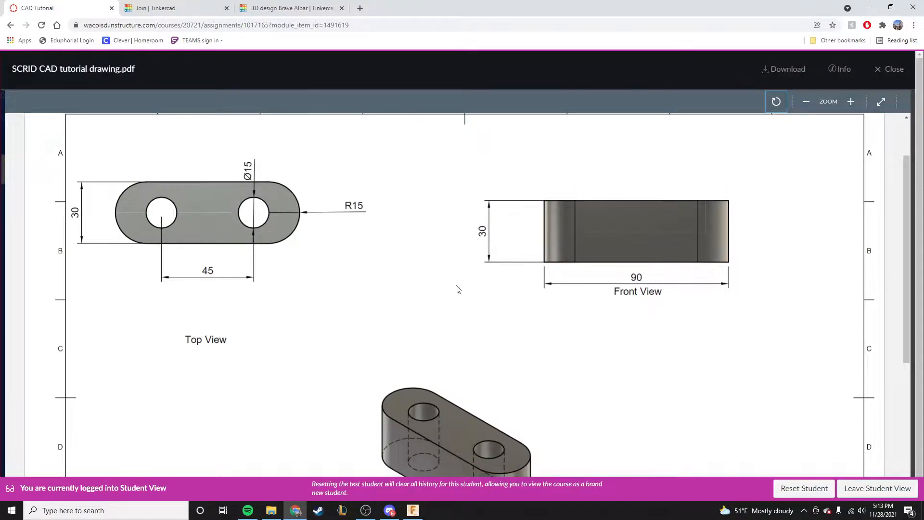
scroll(432, 260, "down", 2)
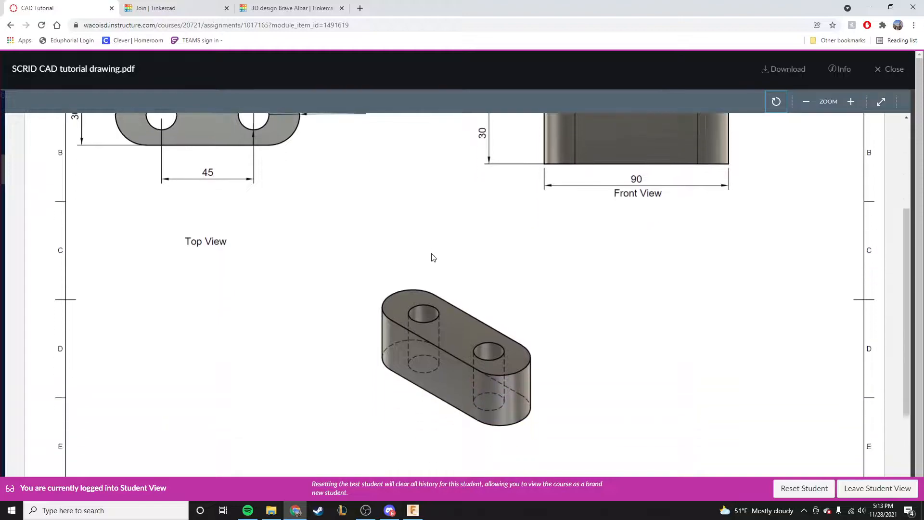
scroll(447, 281, "up", 3)
scroll(394, 260, "up", 1)
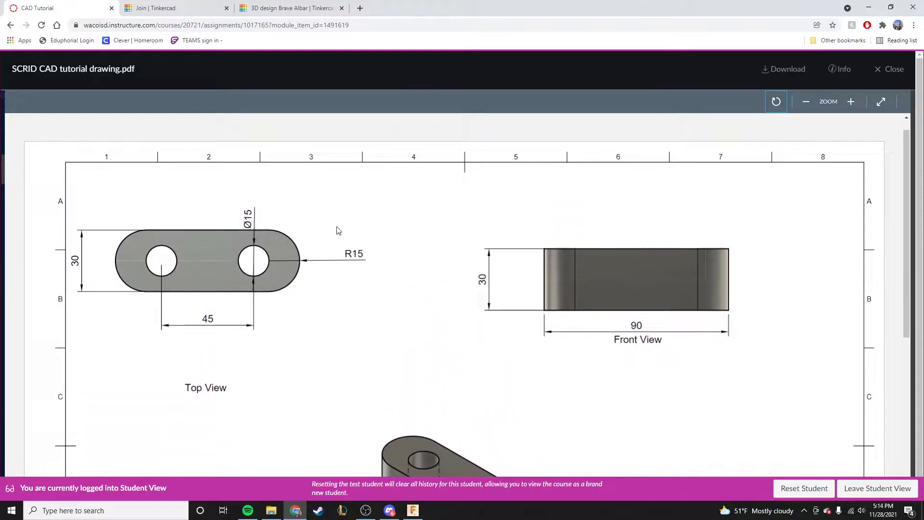
scroll(482, 286, "down", 5)
scroll(479, 291, "down", 1)
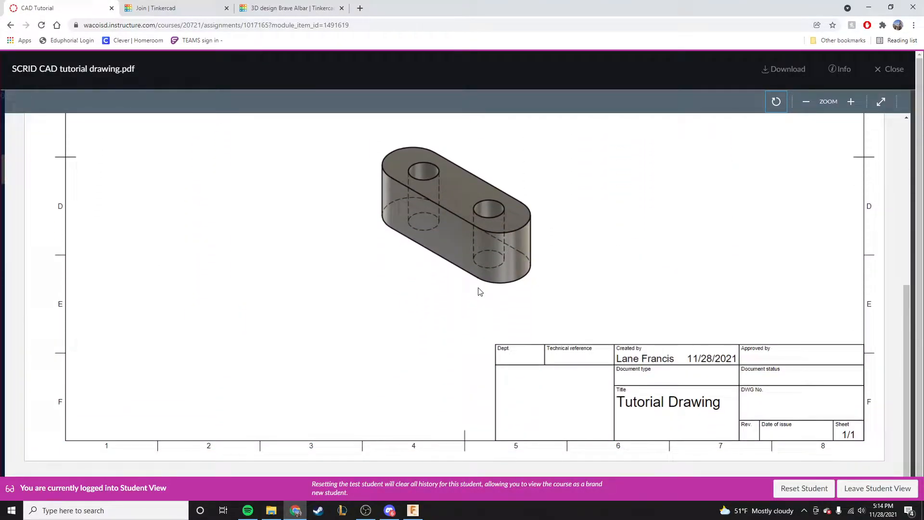
scroll(479, 291, "up", 5)
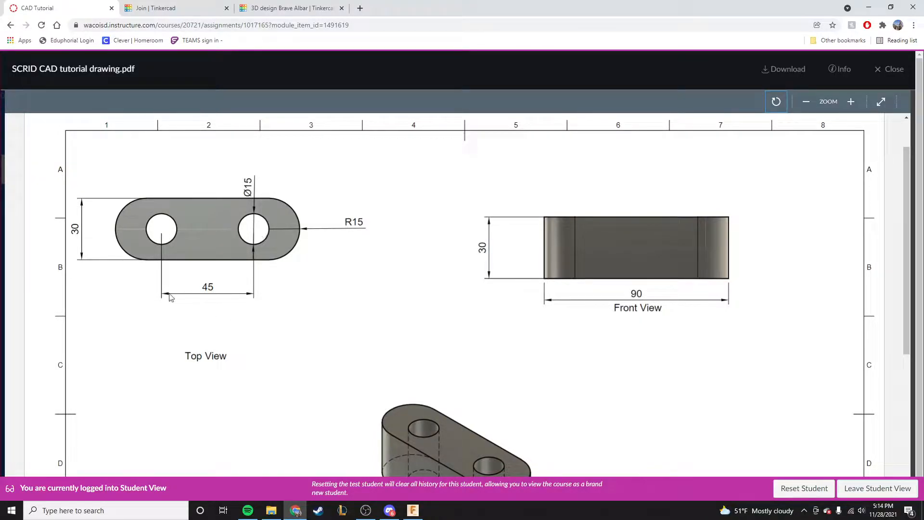
scroll(402, 284, "down", 1)
scroll(402, 284, "up", 1)
scroll(453, 308, "down", 4)
scroll(453, 308, "up", 4)
scroll(454, 308, "down", 1)
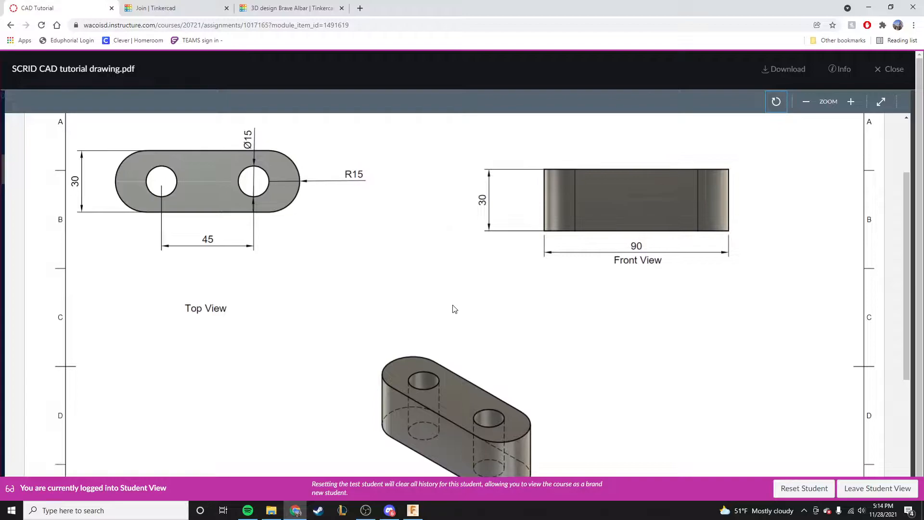
scroll(454, 308, "up", 1)
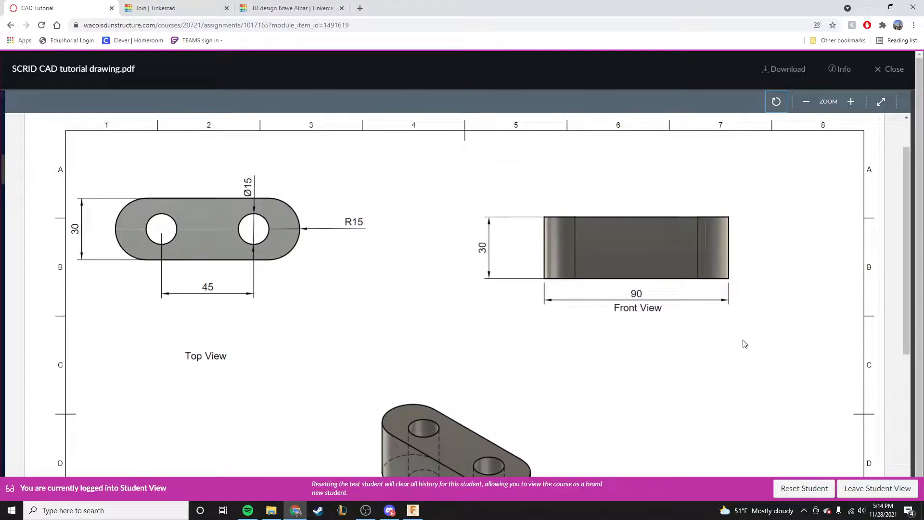
scroll(626, 311, "down", 3)
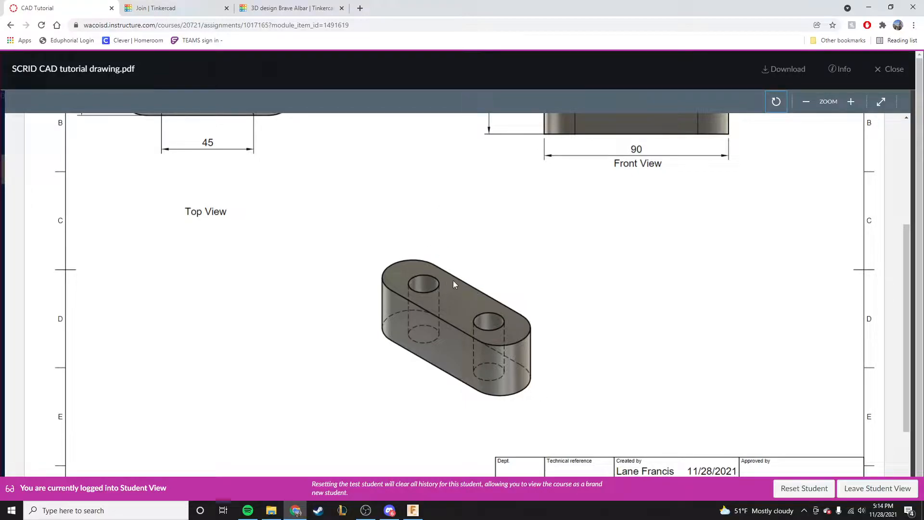
scroll(456, 284, "up", 2)
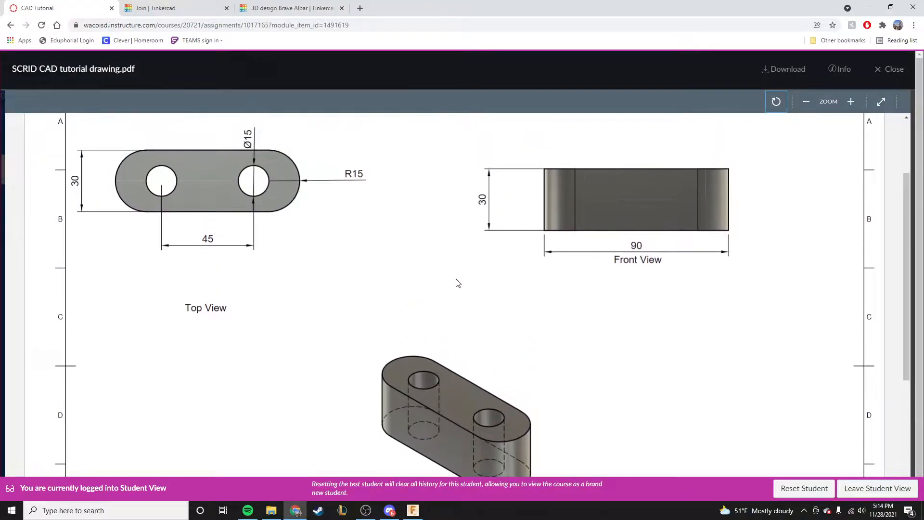
scroll(457, 281, "down", 2)
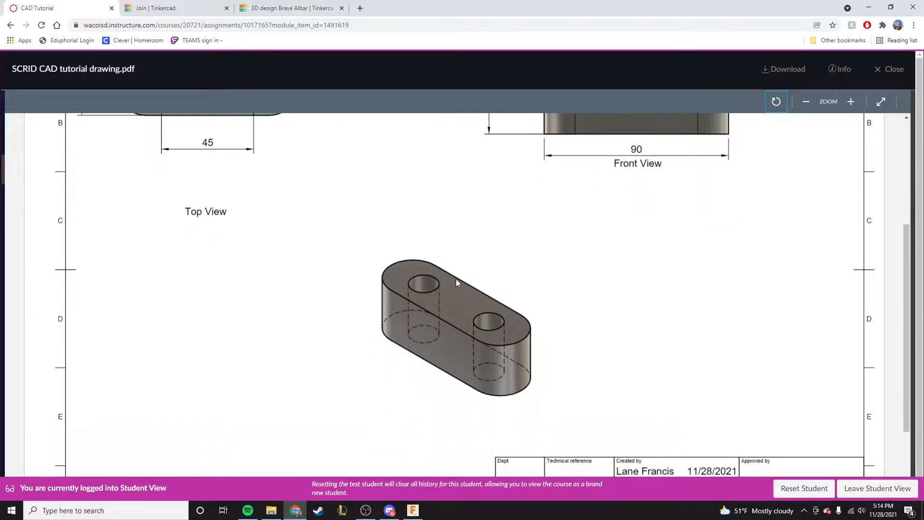
scroll(457, 281, "up", 3)
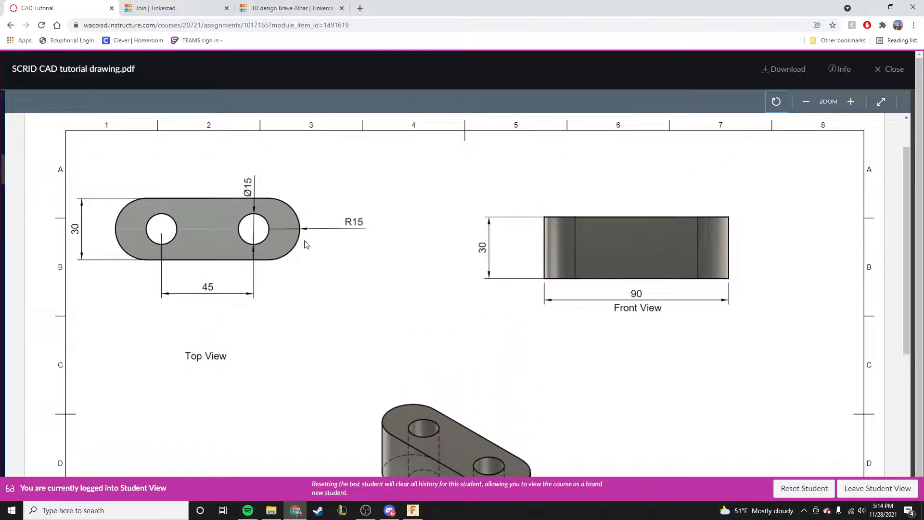
scroll(392, 275, "down", 2)
scroll(393, 275, "up", 2)
scroll(393, 276, "down", 1)
scroll(392, 275, "up", 1)
scroll(393, 275, "down", 1)
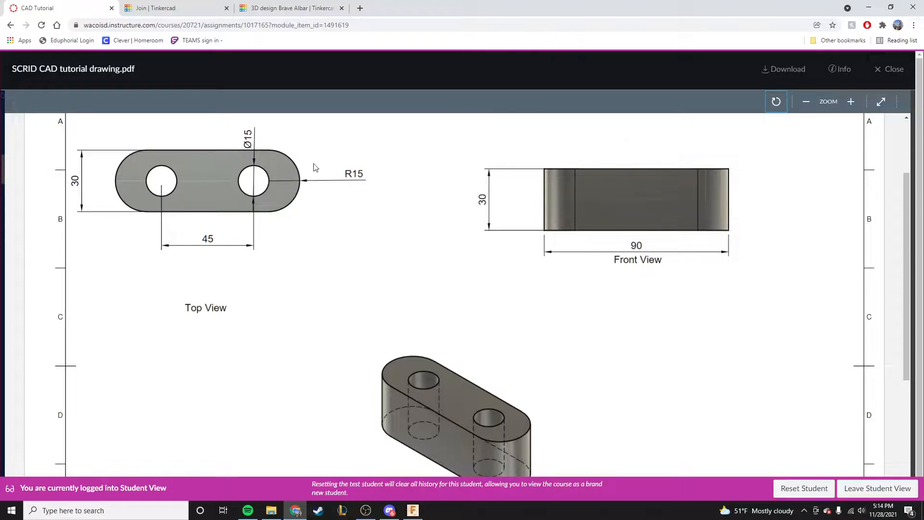
scroll(389, 277, "down", 1)
scroll(389, 277, "up", 1)
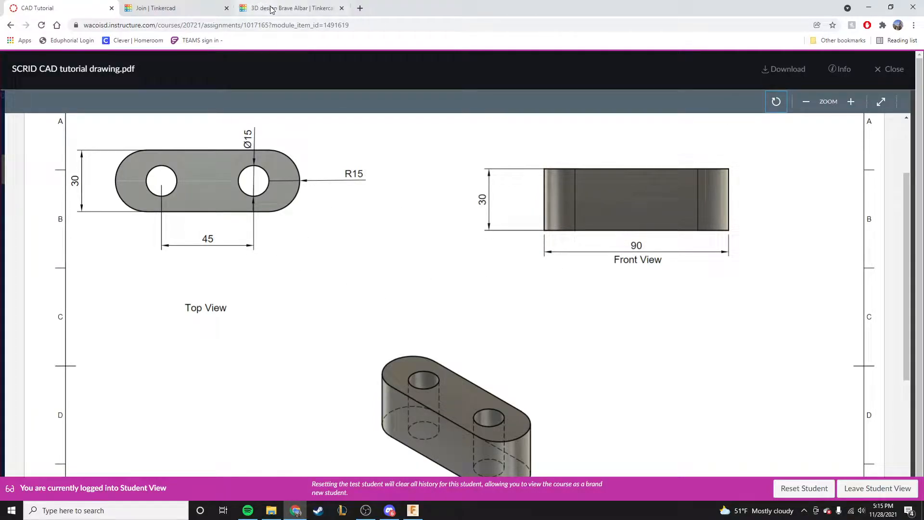
Return to the Tinkercad 3D design, closing the leftover sign-up page, and place a solid box near the middle of the workplane
left_click(291, 15)
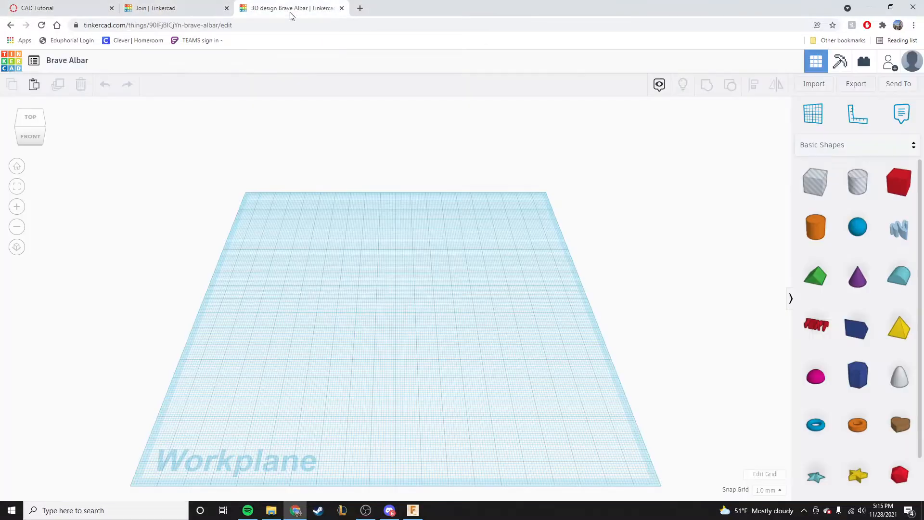
left_click(226, 8)
mouse_move(898, 188)
left_mouse_down()
mouse_move(414, 316)
mouse_move(402, 303)
mouse_move(737, 297)
mouse_move(910, 183)
left_mouse_up()
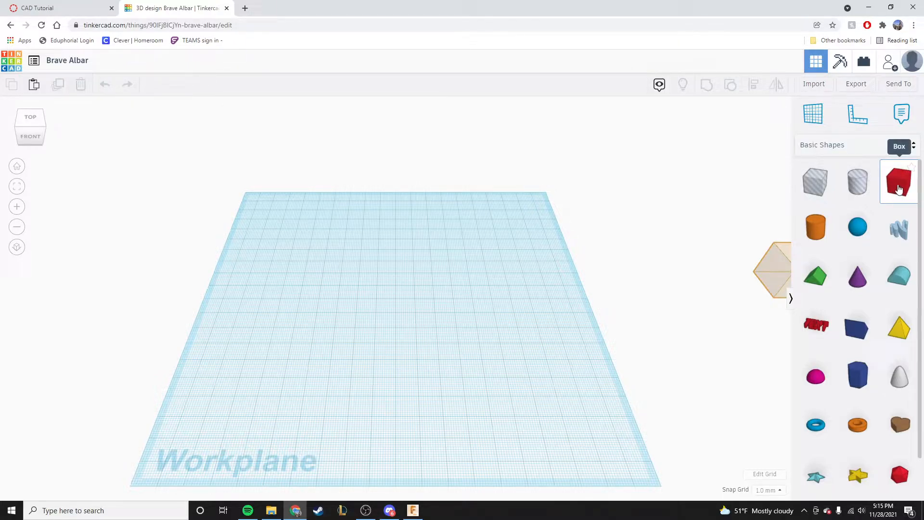
left_click_drag(900, 189, 374, 322)
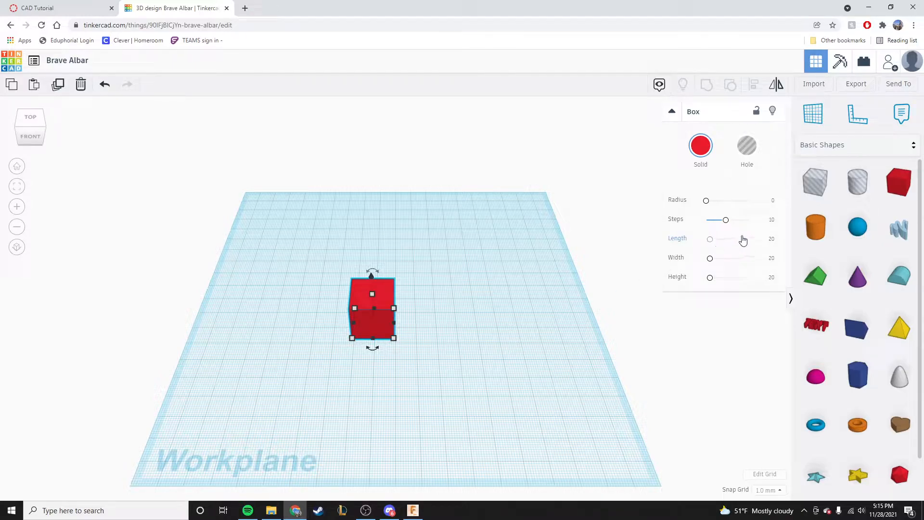
Examine the box's length, width and height settings and its corner dimensions, and compare them with the tutorial drawing
left_click(772, 239)
left_click(768, 259)
left_click(771, 279)
left_click(395, 338)
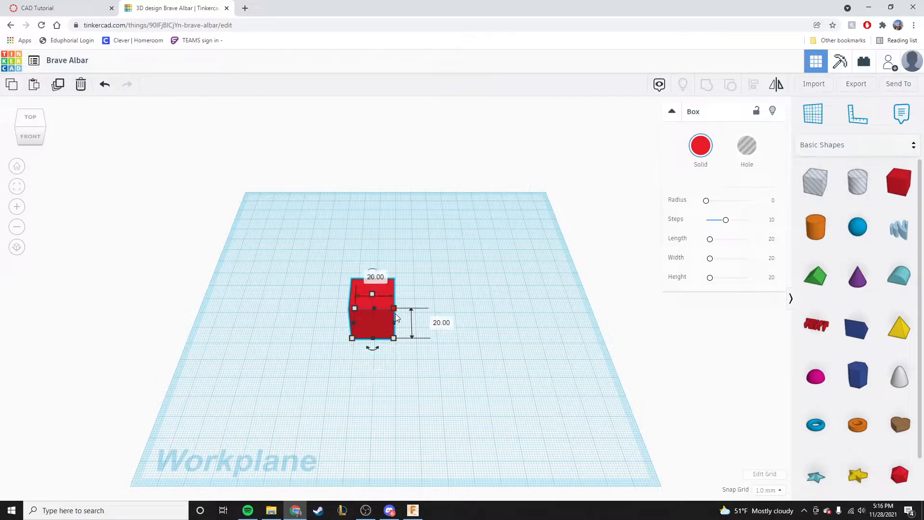
left_click(471, 346)
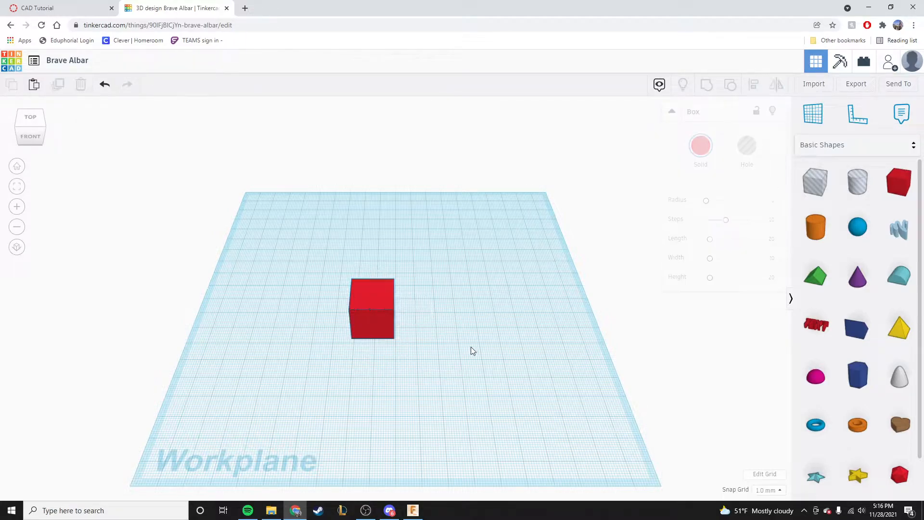
left_click(376, 328)
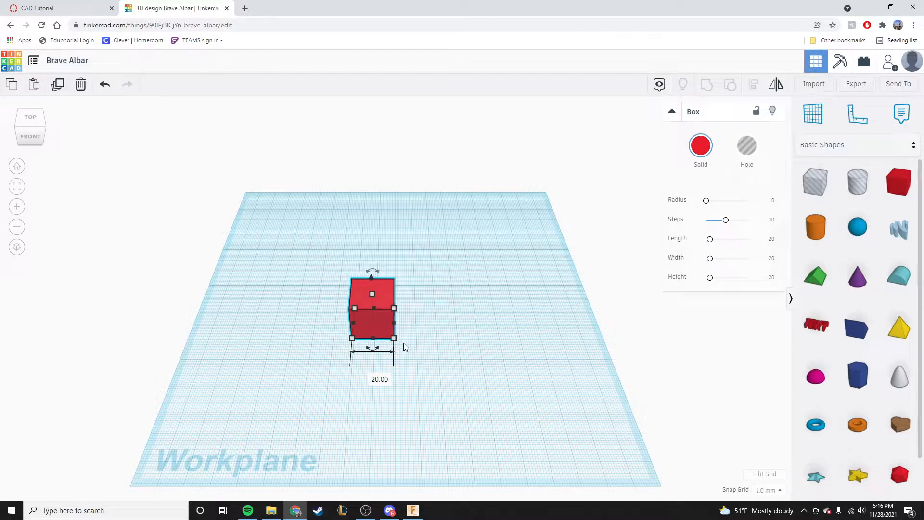
left_click(72, 8)
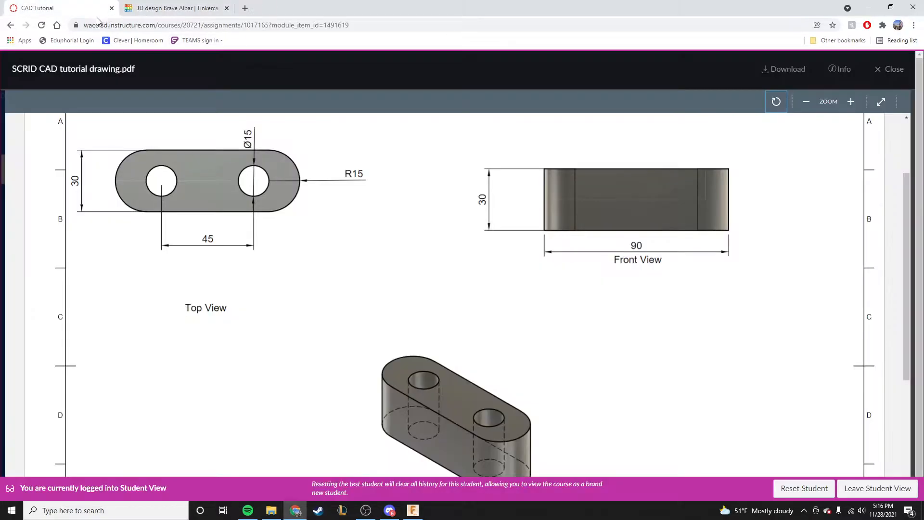
left_click(190, 9)
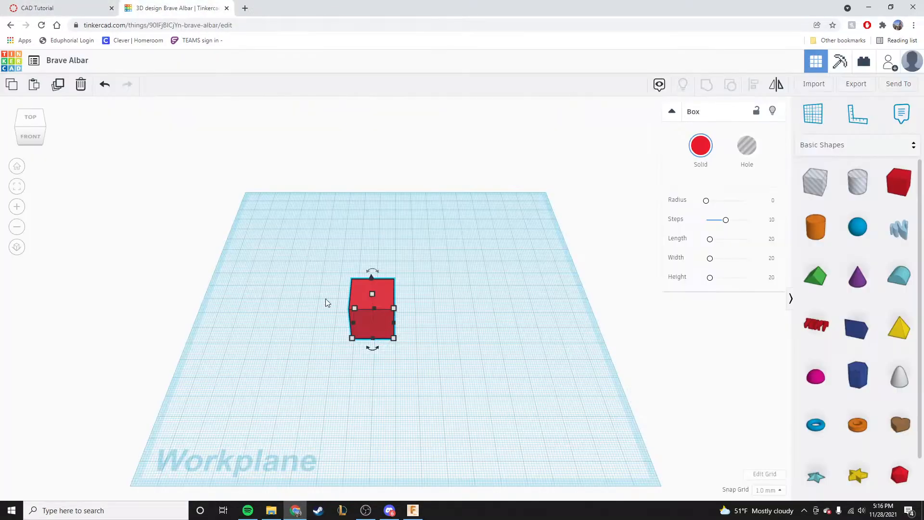
Set the height of the box to 30 mm
right_click_drag(438, 375, 438, 373)
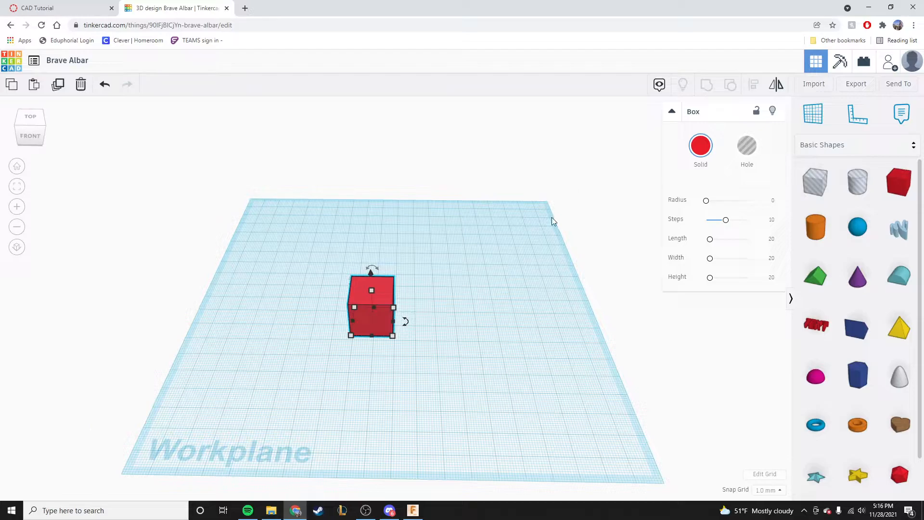
left_click(371, 289)
left_click(426, 310)
type("30")
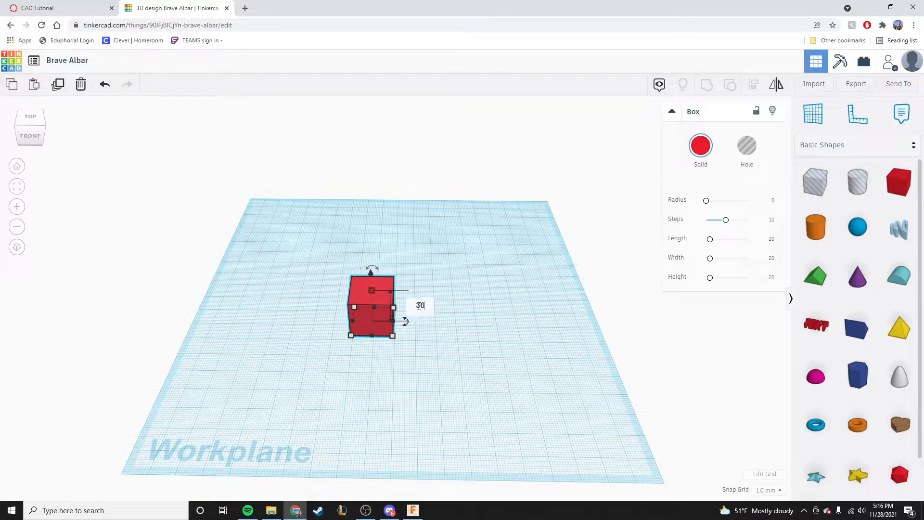
key("Return")
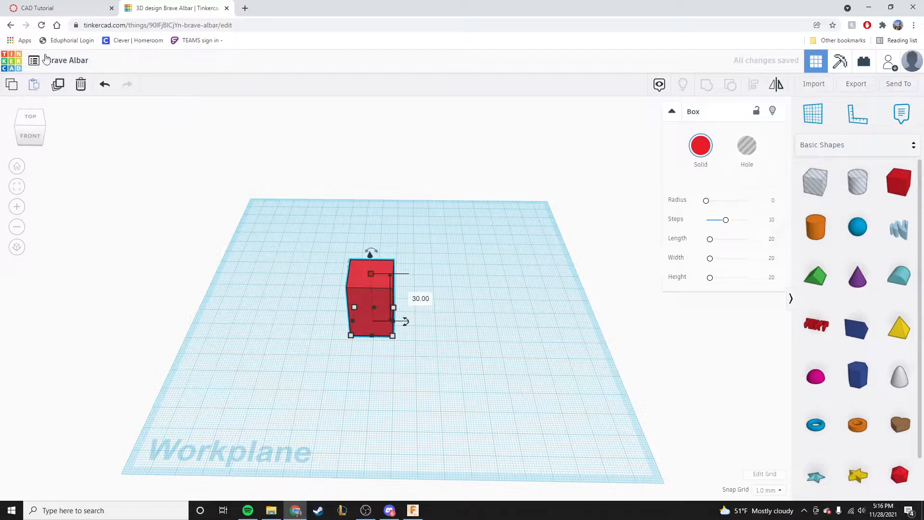
Check the drawing for the part's front-to-back size and set the box's depth to 30 mm
left_click(54, 9)
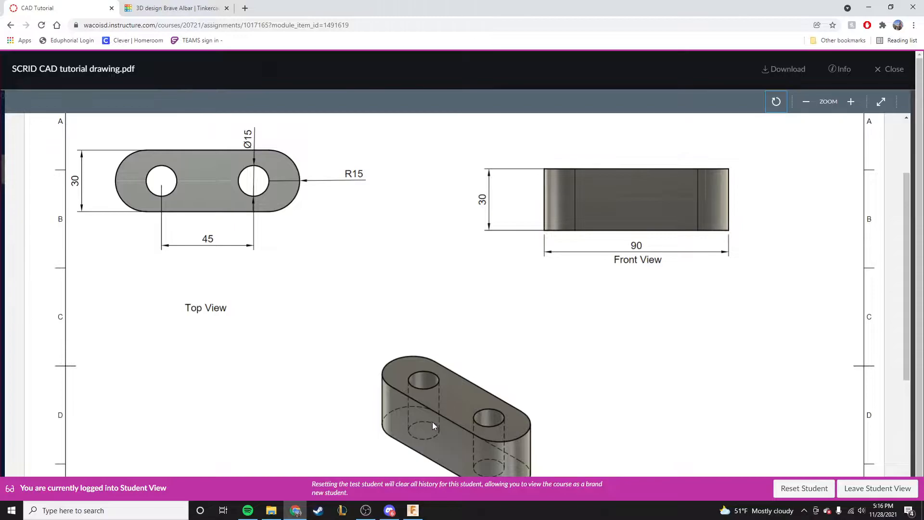
left_click(183, 8)
left_click(355, 307)
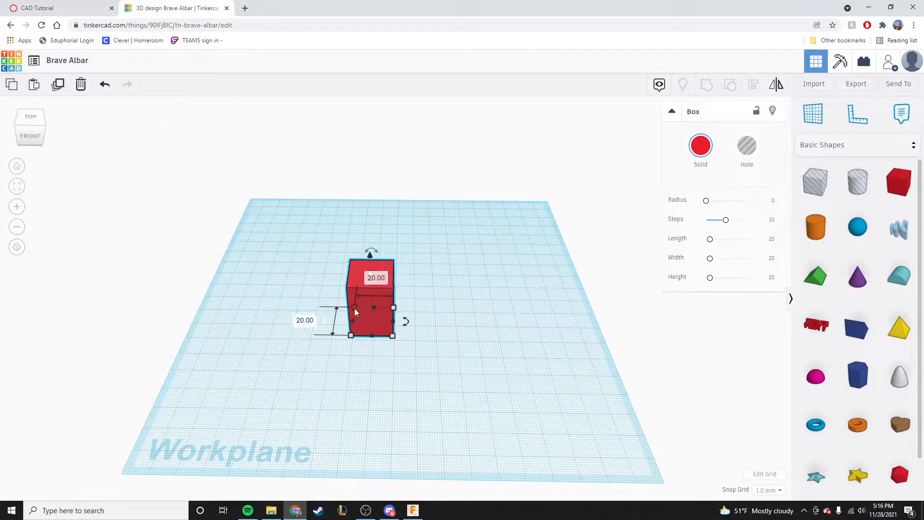
type("30")
key("Return")
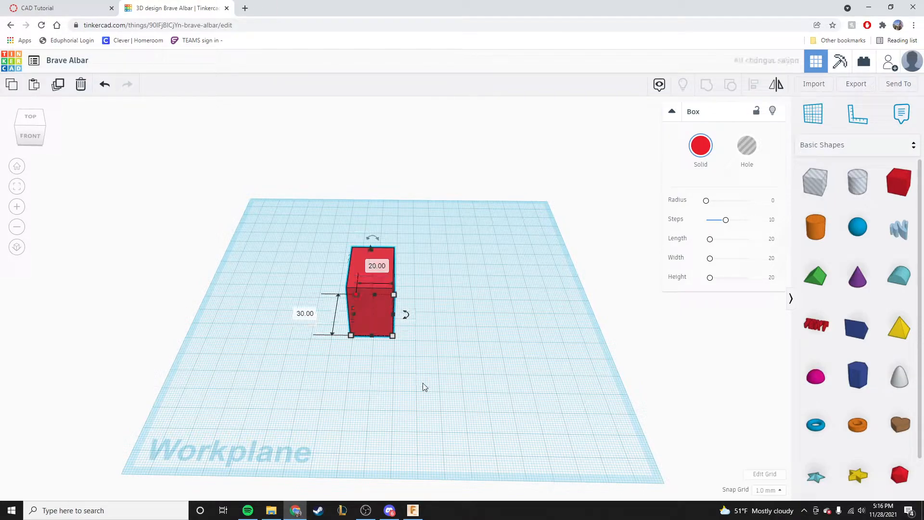
left_click(460, 361)
left_click(363, 313)
Try stretching the box freehand by its front corner to about 64 mm by 32 mm, and undo the resize
right_click_drag(310, 394, 454, 309)
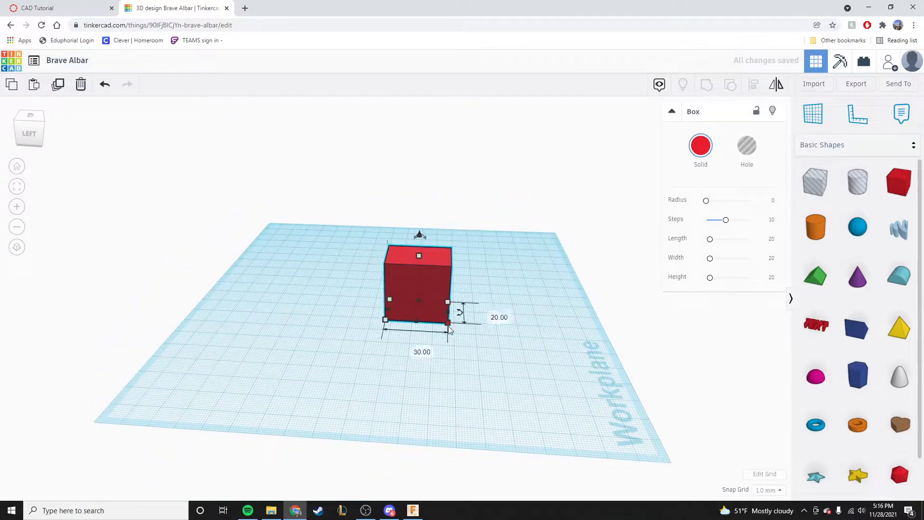
right_click_drag(515, 427, 351, 367)
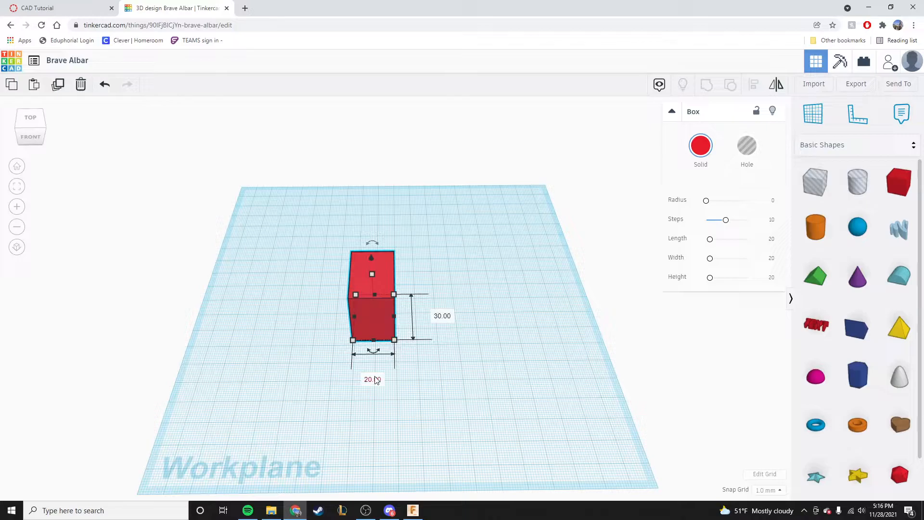
left_click_drag(394, 340, 488, 345)
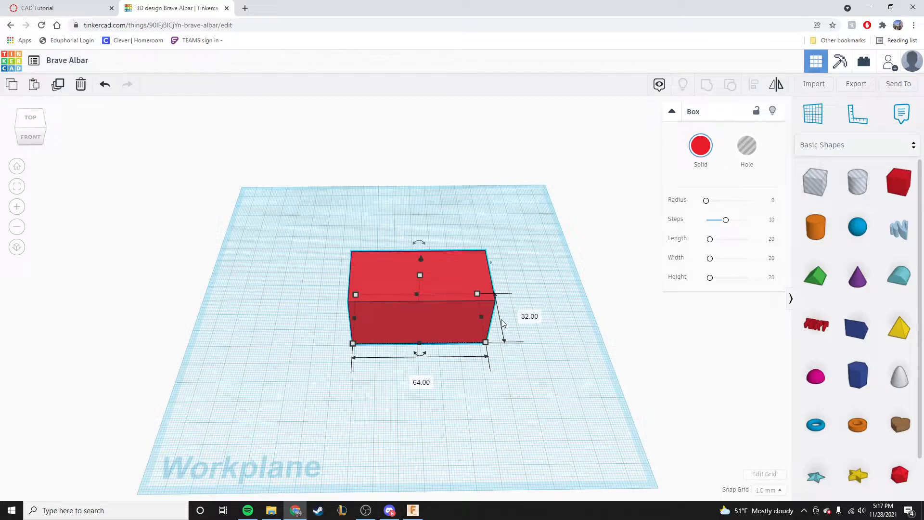
key("ctrl+z")
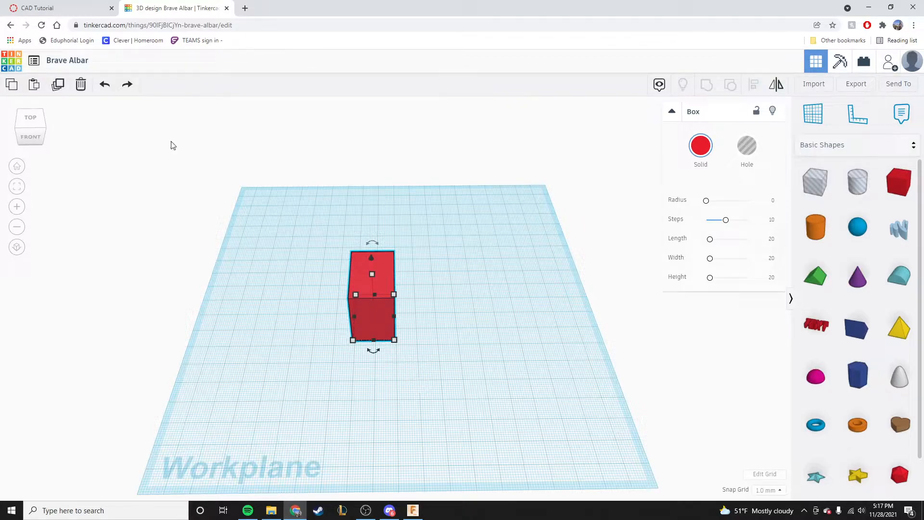
Read the overall length on the drawing's front view, set the box's length to 90 mm and move it toward the workplane's centre
left_click(89, 12)
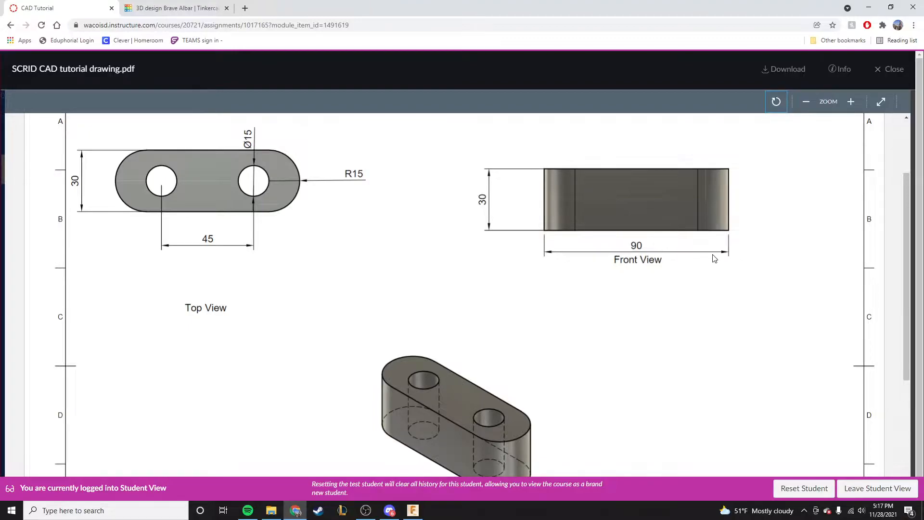
left_click(169, 9)
mouse_move(395, 339)
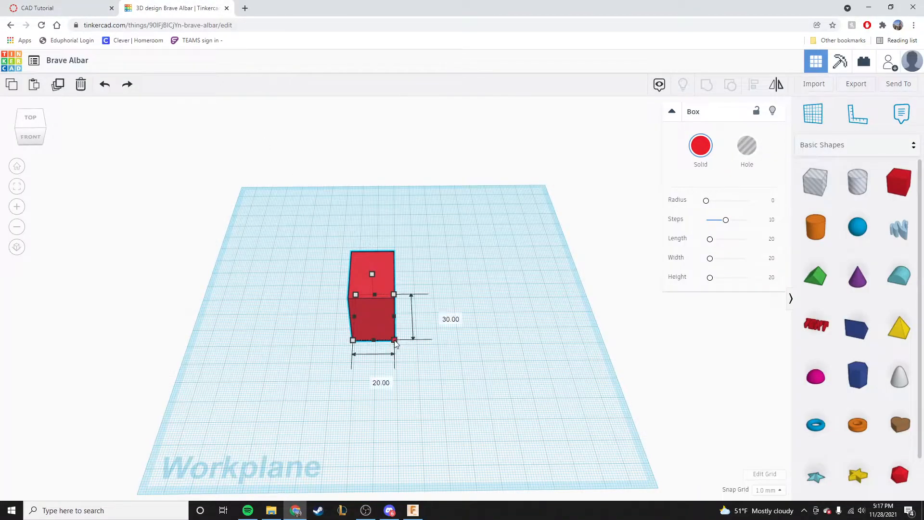
left_click(373, 379)
type("90")
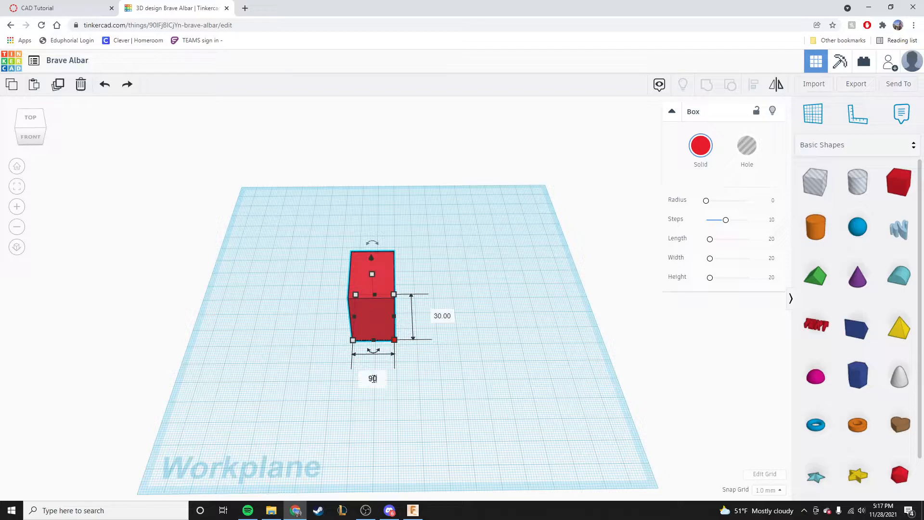
key("Return")
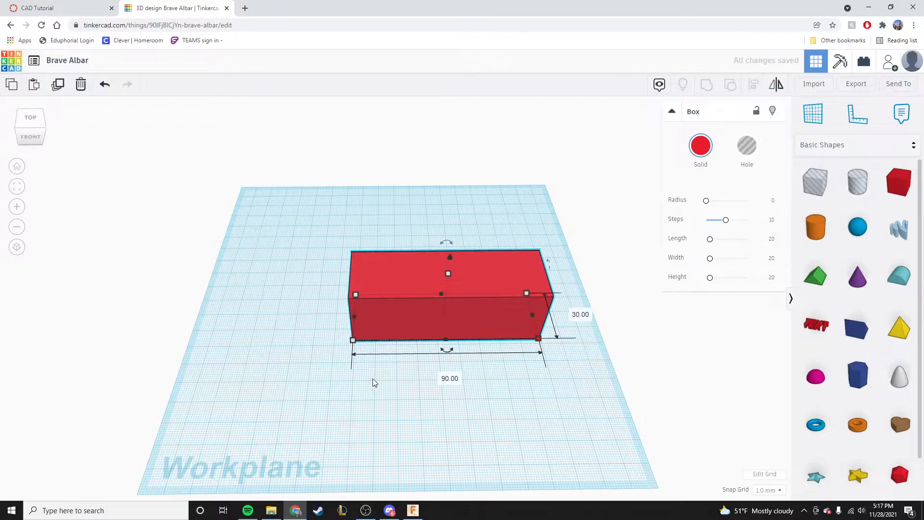
left_click_drag(452, 309, 405, 316)
left_click(448, 394)
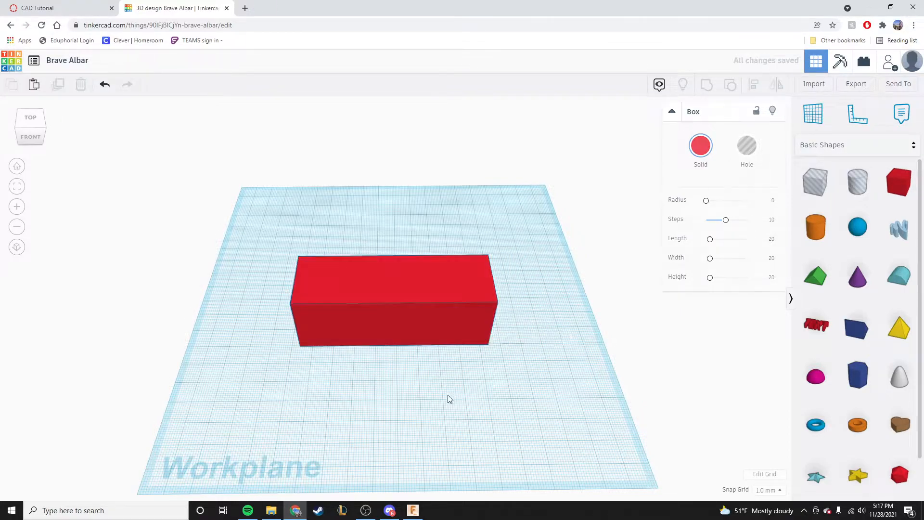
Check the R15 rounded end on the drawing's top view and set the box's length to 60 mm
left_click(60, 10)
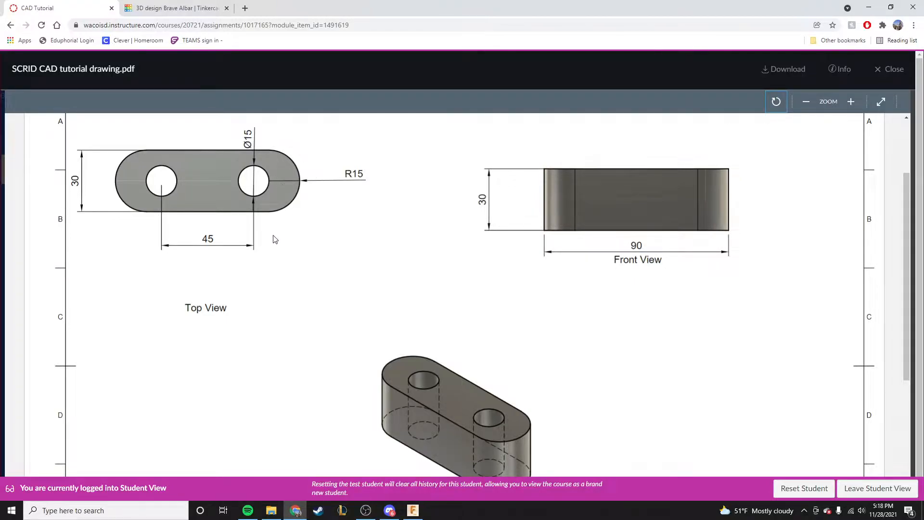
left_click(271, 152)
double_click(279, 179)
left_click(317, 199)
left_click(181, 6)
left_click(405, 299)
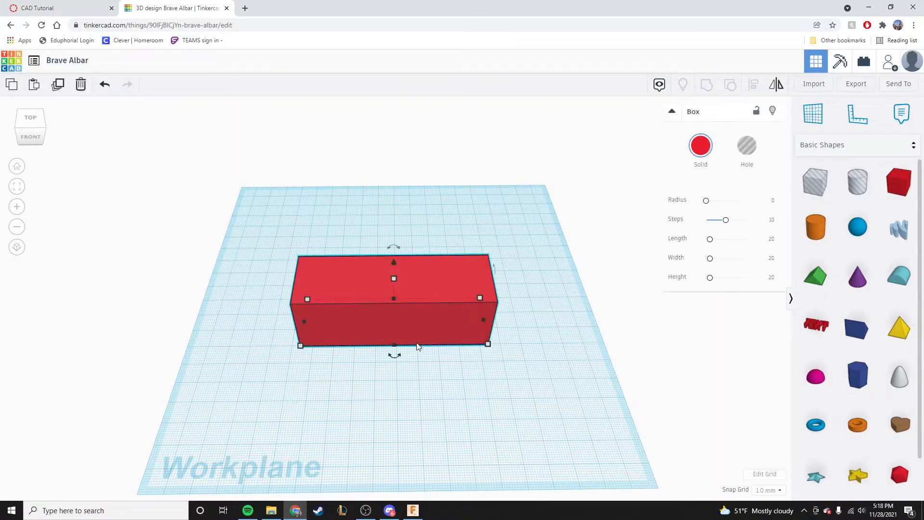
mouse_move(489, 346)
left_click(401, 383)
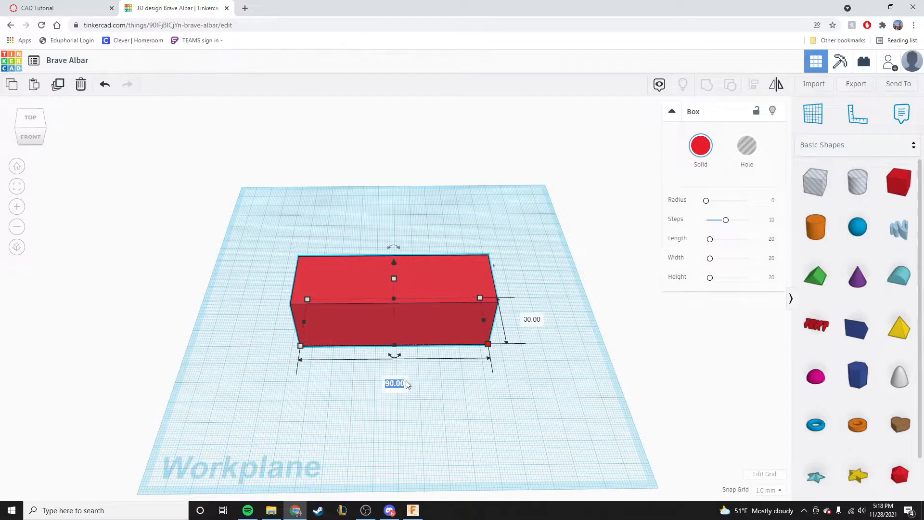
type("60")
key("Return")
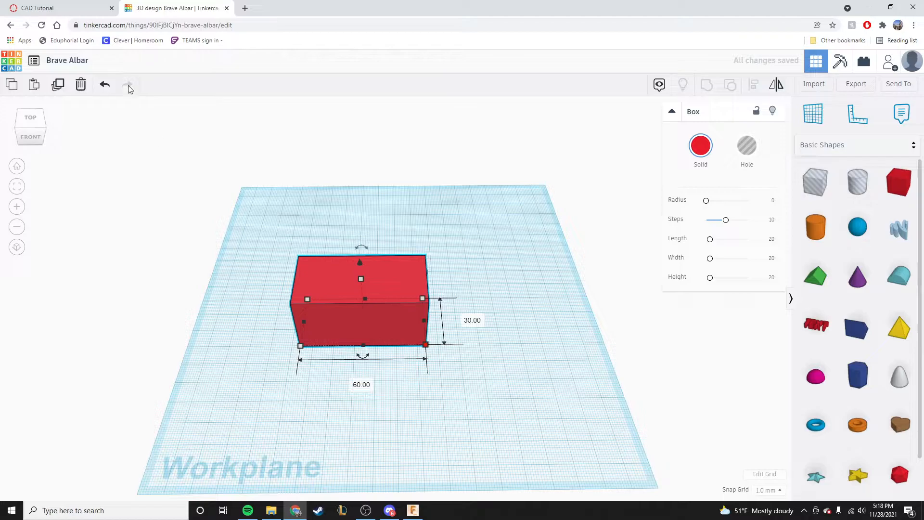
Compare the straight middle section on the drawing's front view with the box, and deselect the box
left_click(77, 10)
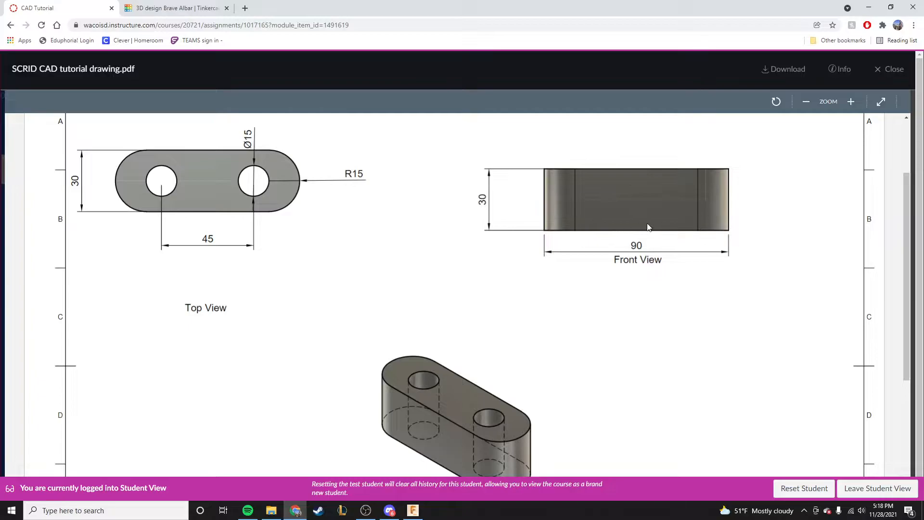
left_click(177, 5)
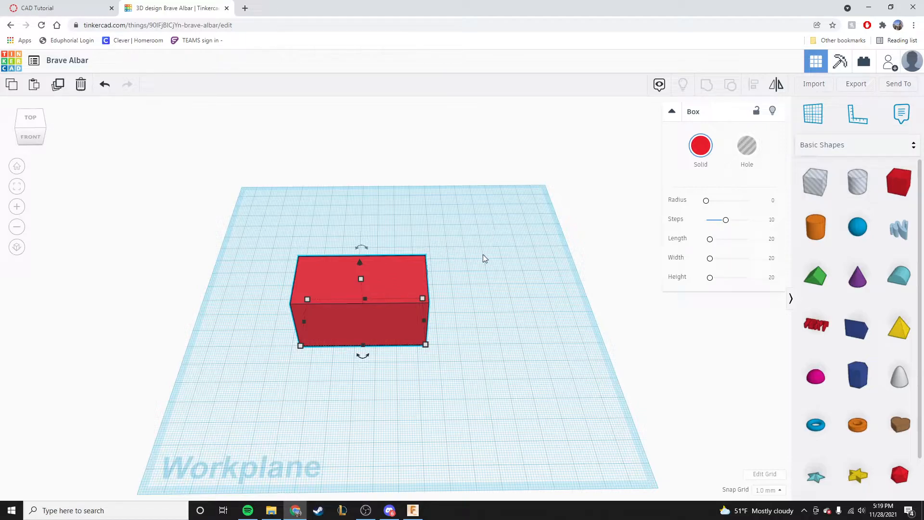
left_click(426, 205)
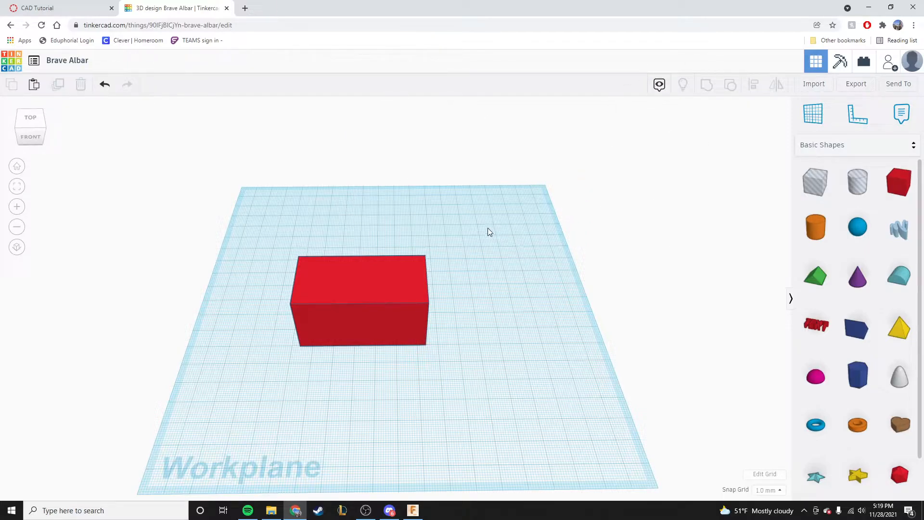
Inspect the box from the top, front and left, and examine it from angled views near and far
left_click(31, 119)
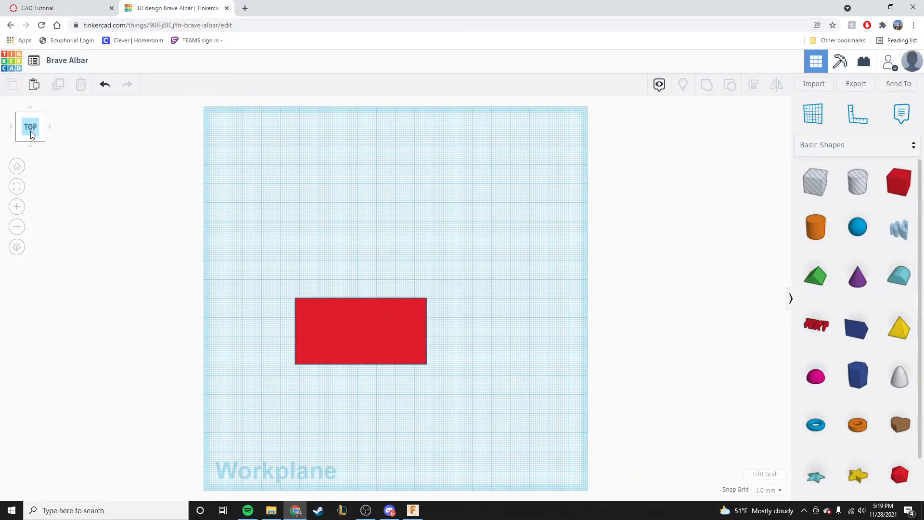
left_click(30, 147)
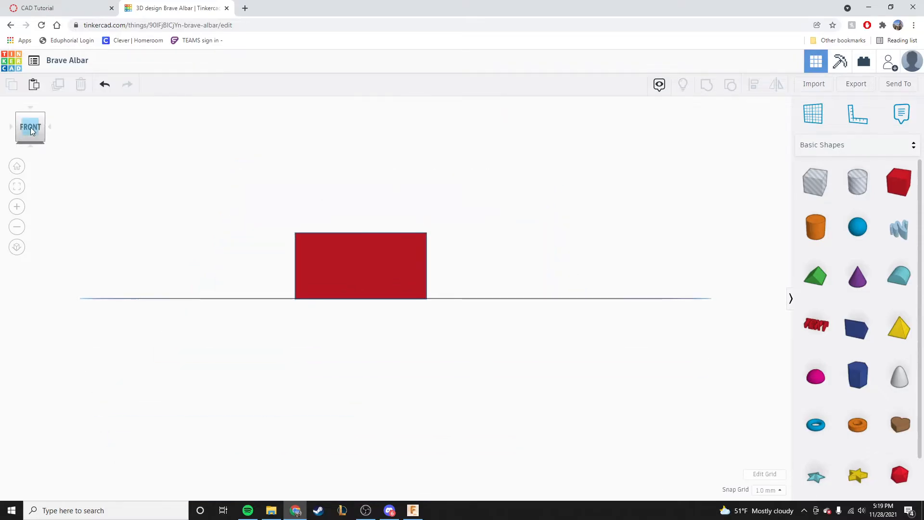
left_click(11, 127)
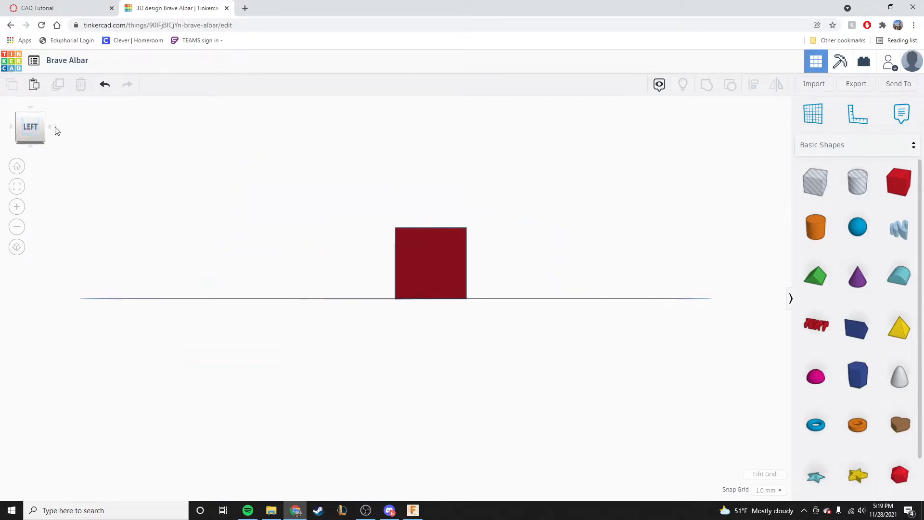
left_click(52, 132)
left_click(31, 139)
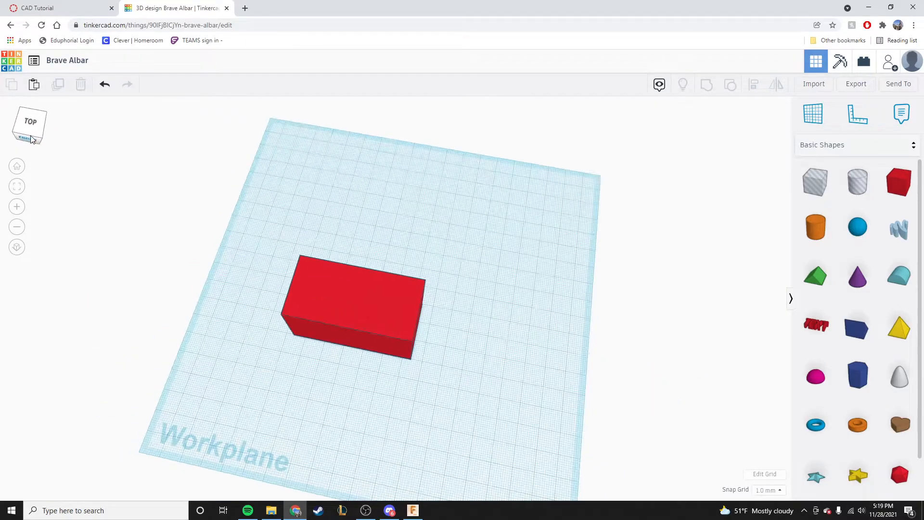
mouse_move(32, 126)
left_mouse_down()
mouse_move(31, 138)
mouse_move(75, 129)
mouse_move(55, 140)
mouse_move(25, 132)
mouse_move(22, 121)
mouse_move(42, 132)
mouse_move(29, 139)
left_mouse_up()
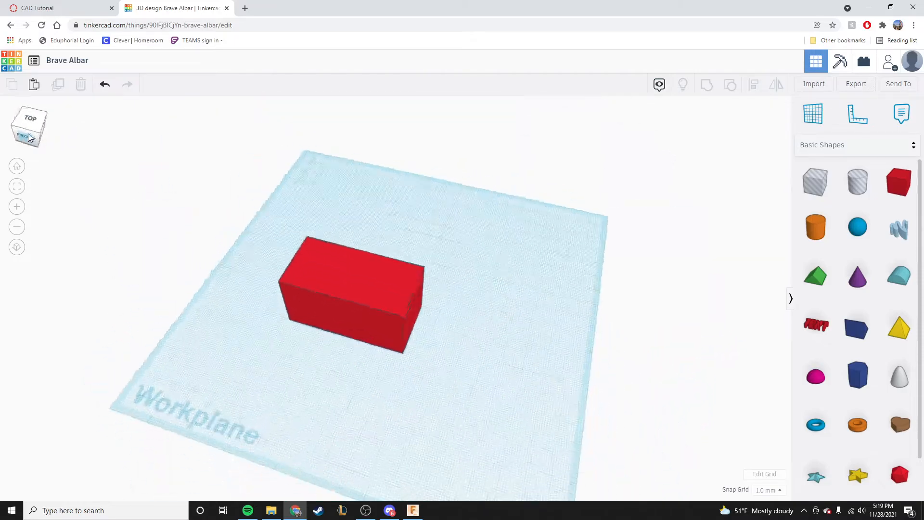
left_click(29, 138)
right_click_drag(478, 233, 578, 236)
scroll(448, 304, "up", 5)
right_click_drag(447, 305, 467, 347)
scroll(467, 351, "down", 6)
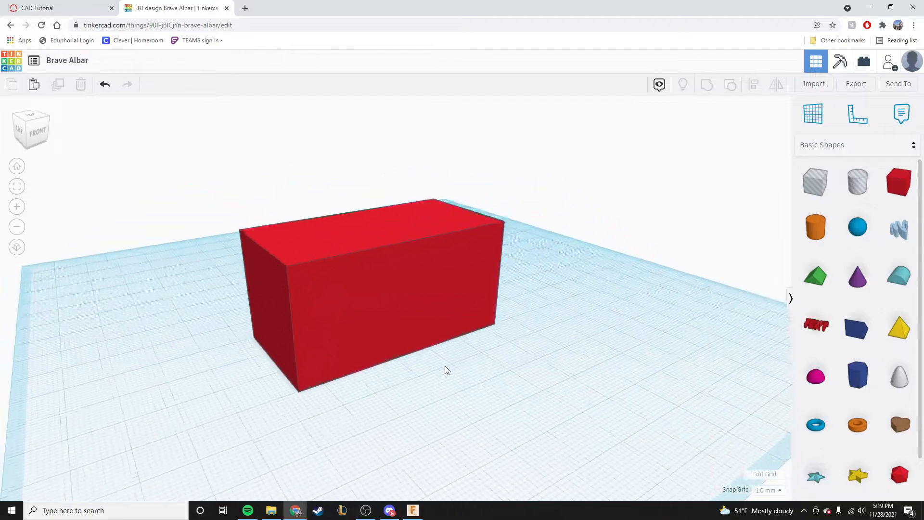
scroll(419, 316, "up", 5)
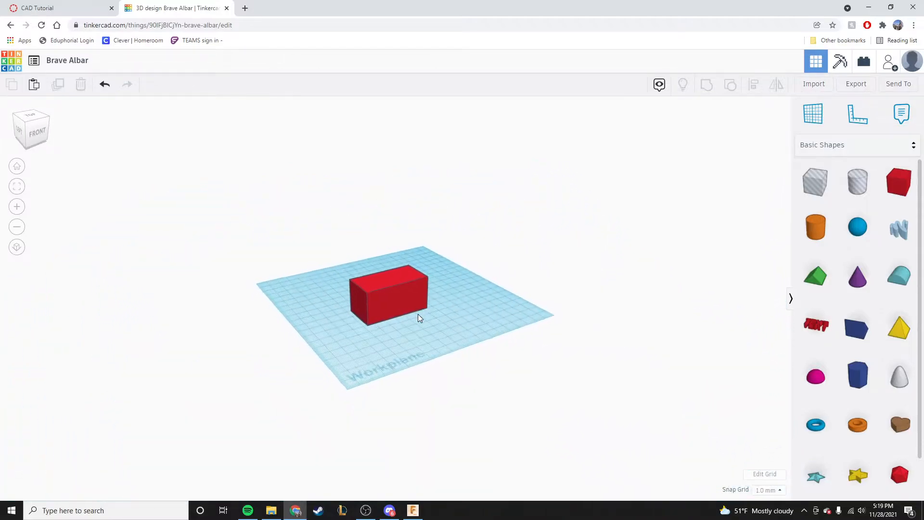
scroll(418, 318, "down", 5)
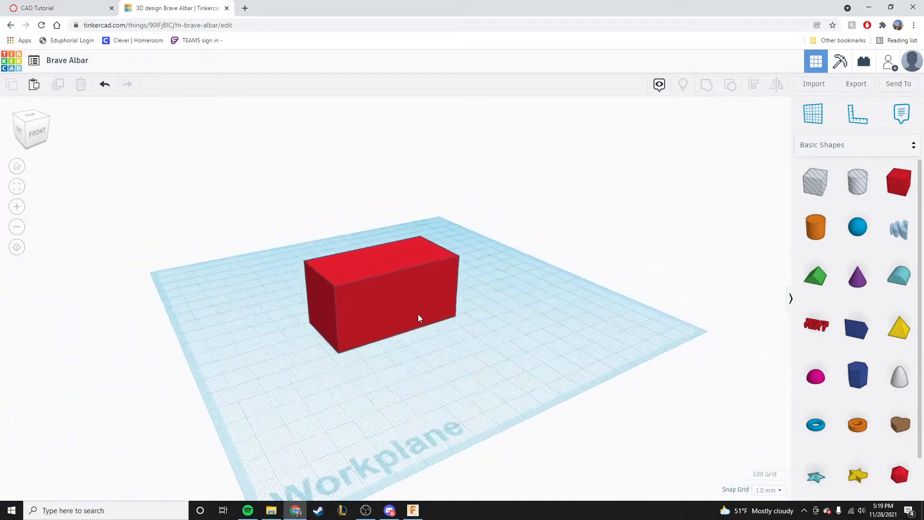
Examine the box up close and from an angle, and compare it with the rounded ends on the drawing's top view
scroll(418, 318, "up", 5)
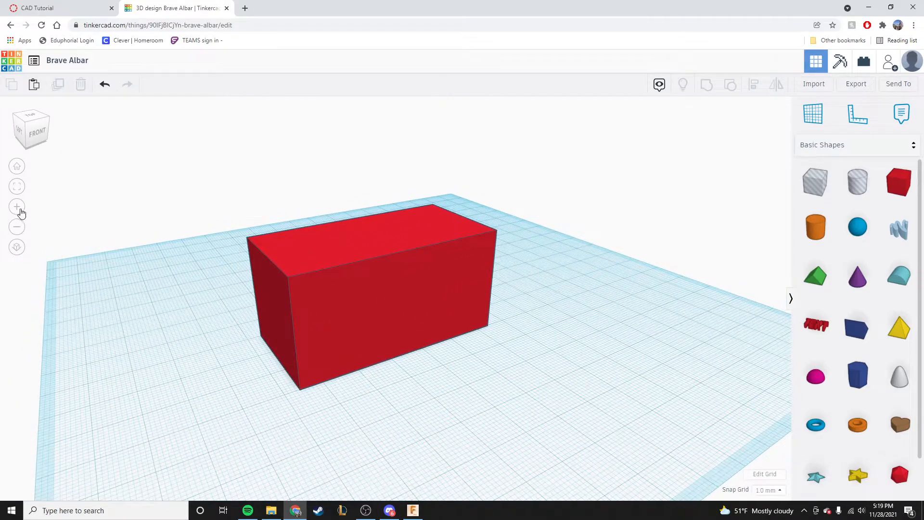
left_click(19, 210)
left_click(17, 229)
right_click_drag(362, 360, 443, 259)
scroll(410, 373, "down", 5)
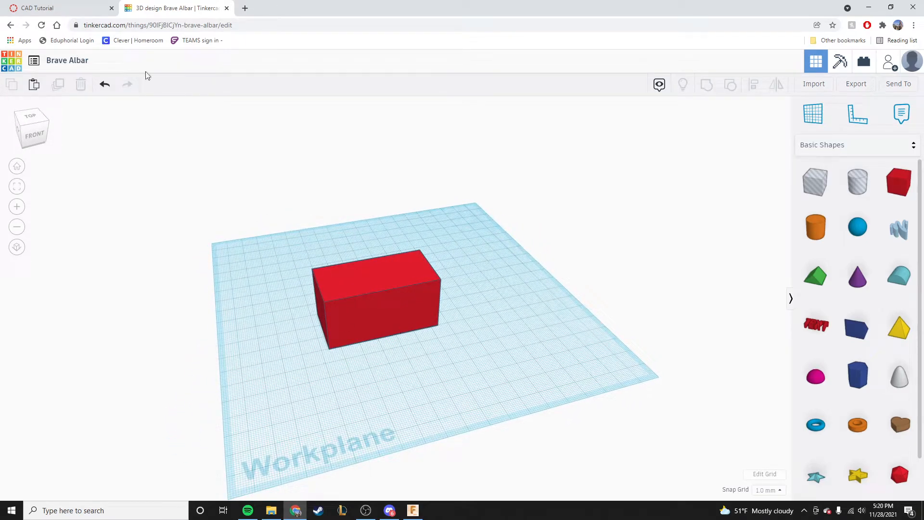
left_click(72, 8)
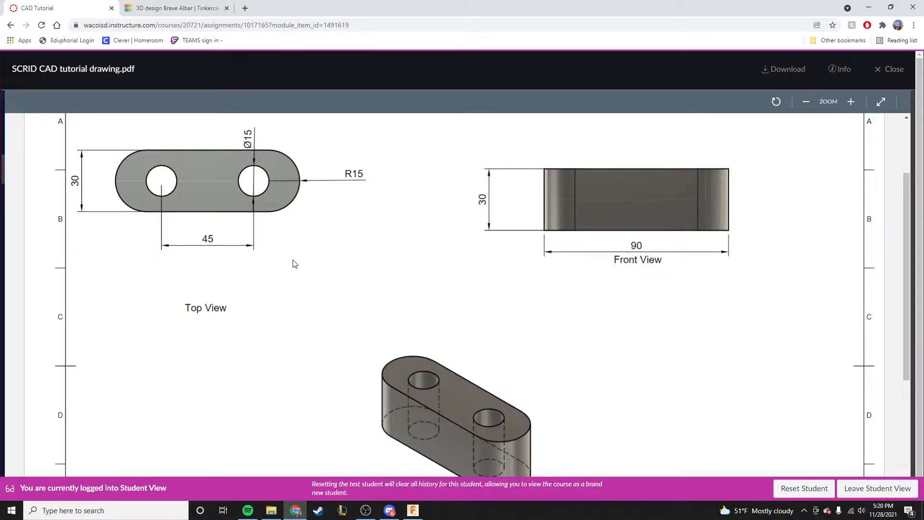
left_click(171, 8)
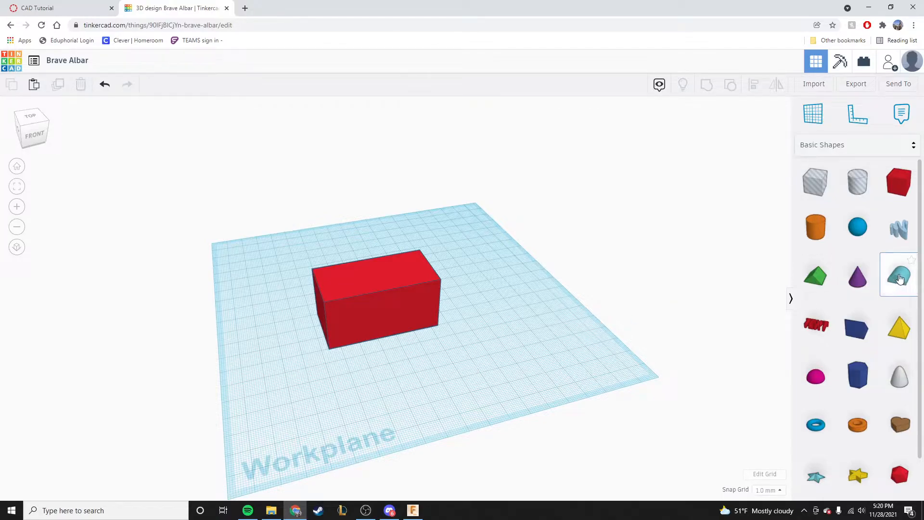
Place a Round Roof on the workplane beside the box and rotate it 90° so its curved side faces outward
left_click_drag(901, 277, 515, 344)
right_click_drag(541, 409, 273, 385)
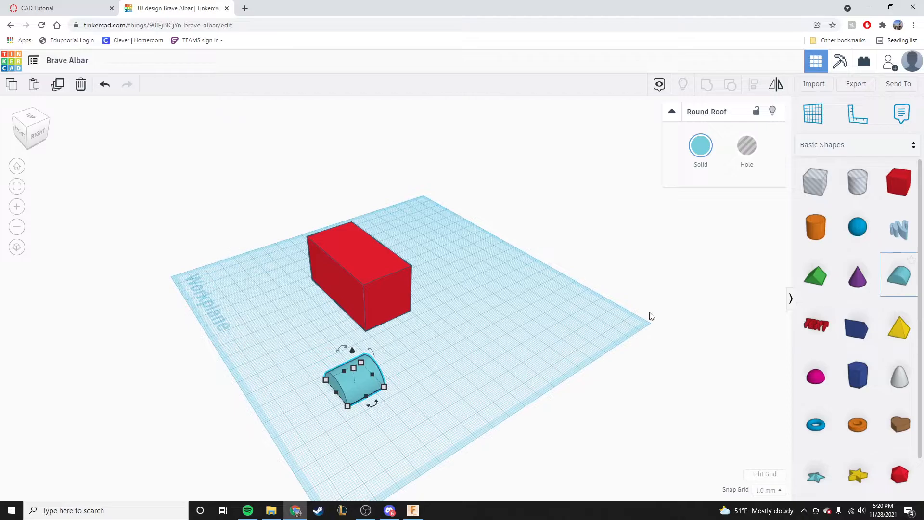
left_click(391, 311)
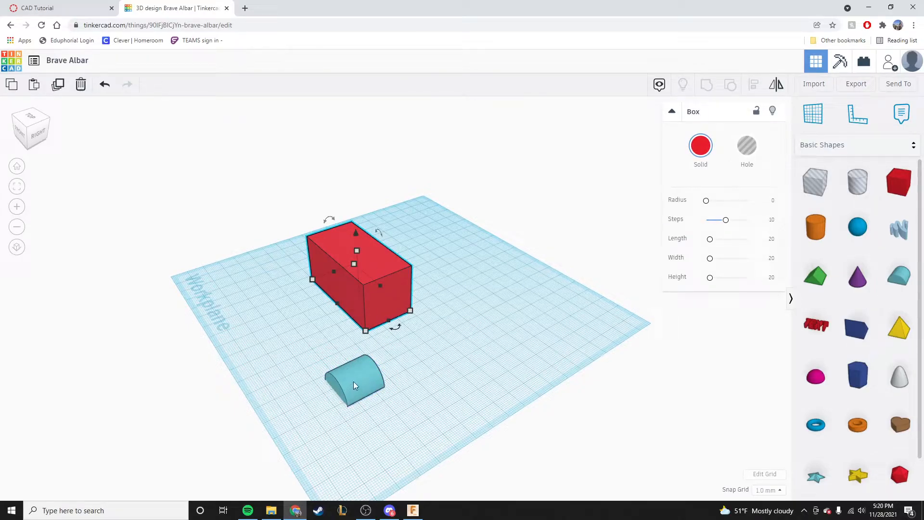
left_click(369, 384)
right_click_drag(305, 432, 465, 389)
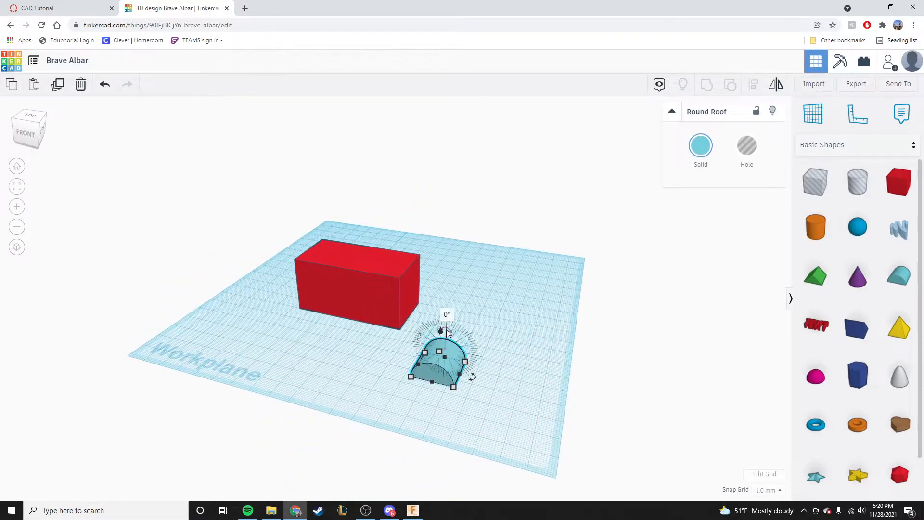
left_click(447, 315)
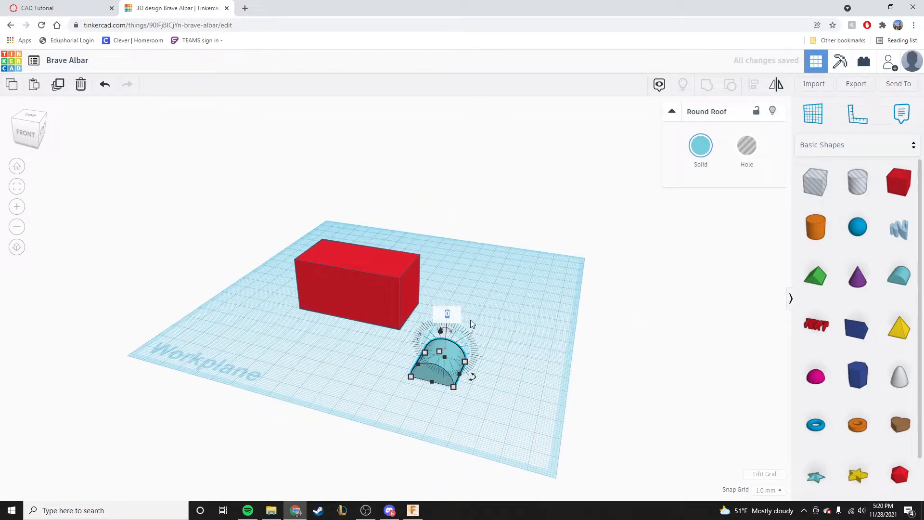
key("Return")
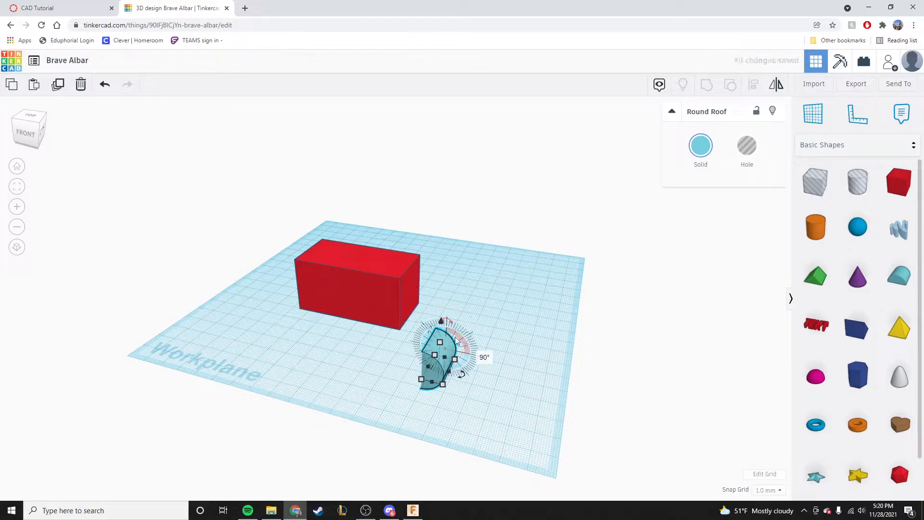
Move the rotated round roof farther from the box's end and delete it
left_click_drag(434, 363, 488, 340)
left_click(501, 393)
right_click_drag(422, 401, 465, 360)
left_click(490, 322)
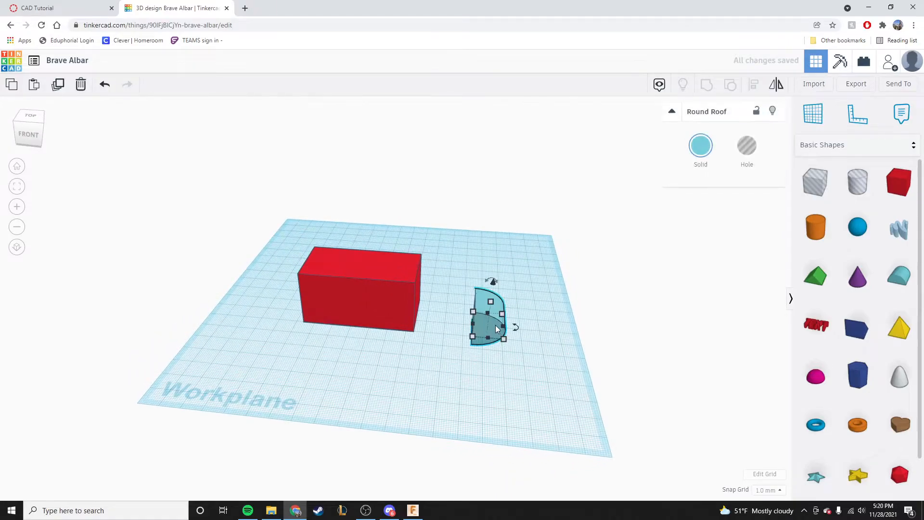
key("Delete")
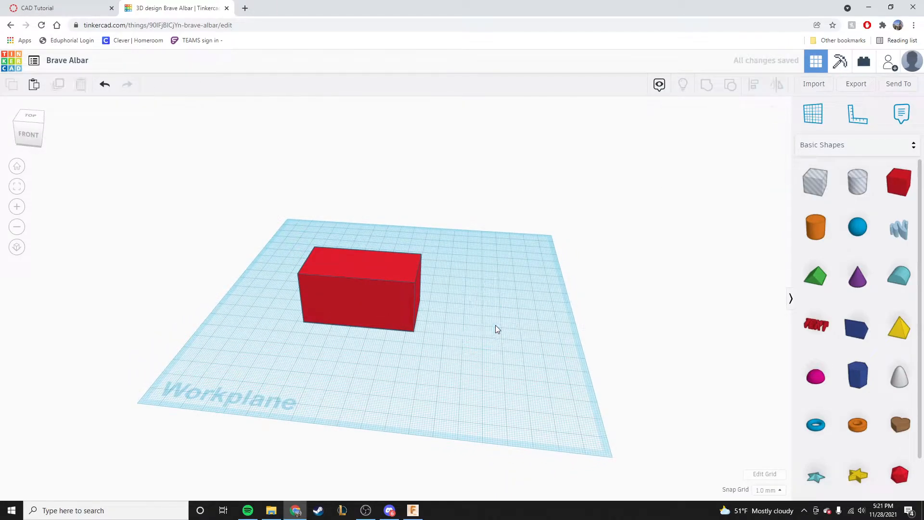
Place a temporary workplane on the box's right end face
right_click_drag(572, 311, 461, 326)
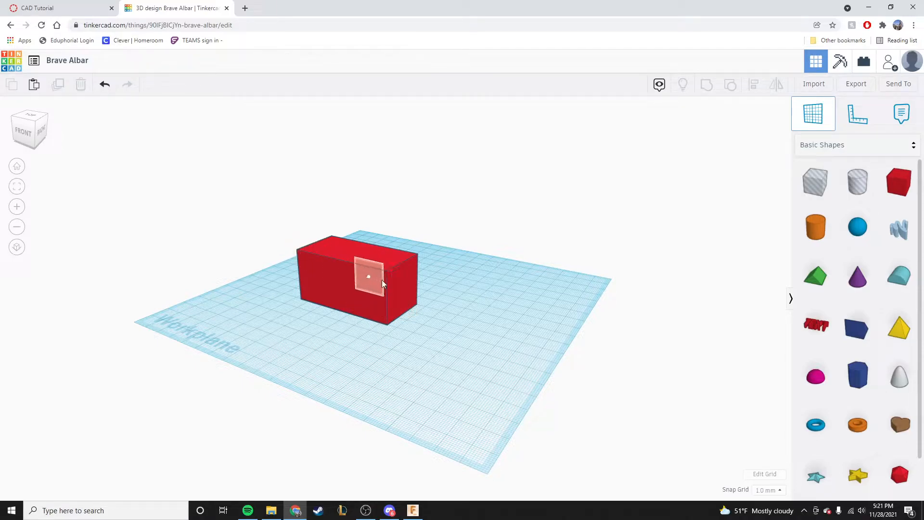
left_click(404, 286)
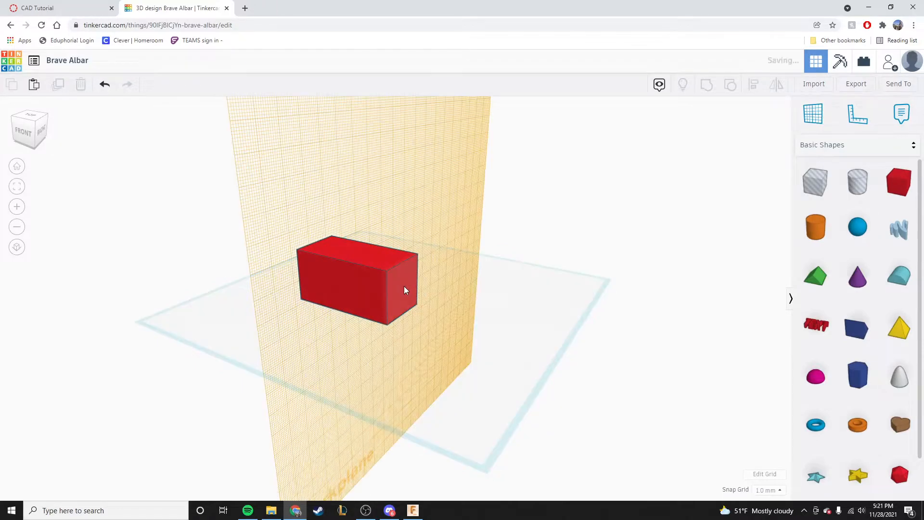
right_click_drag(406, 348, 419, 228)
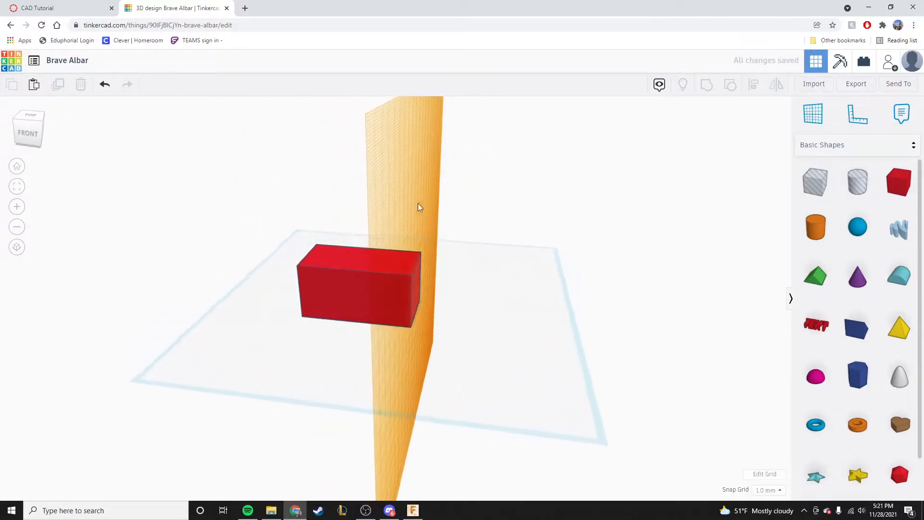
right_click_drag(484, 287, 363, 272)
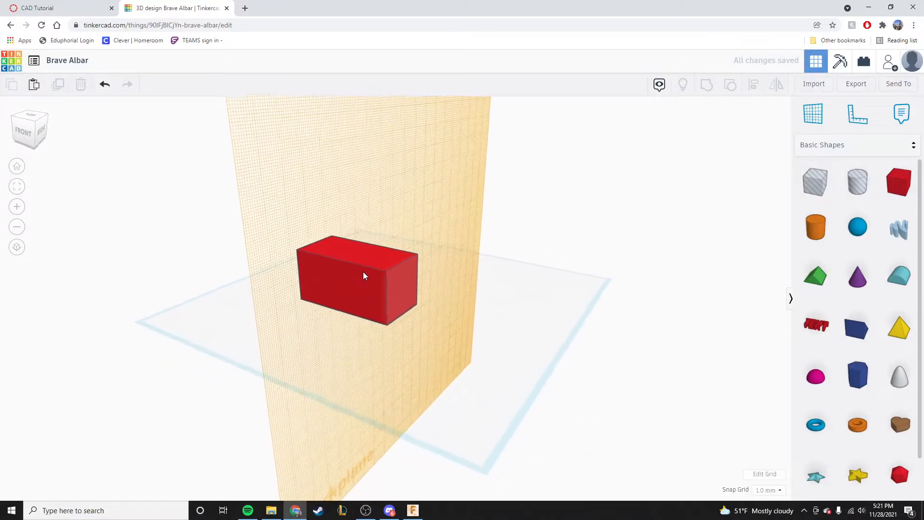
Add a Round Roof to the box's right end face with its curved side facing outward
left_click_drag(900, 275, 435, 311)
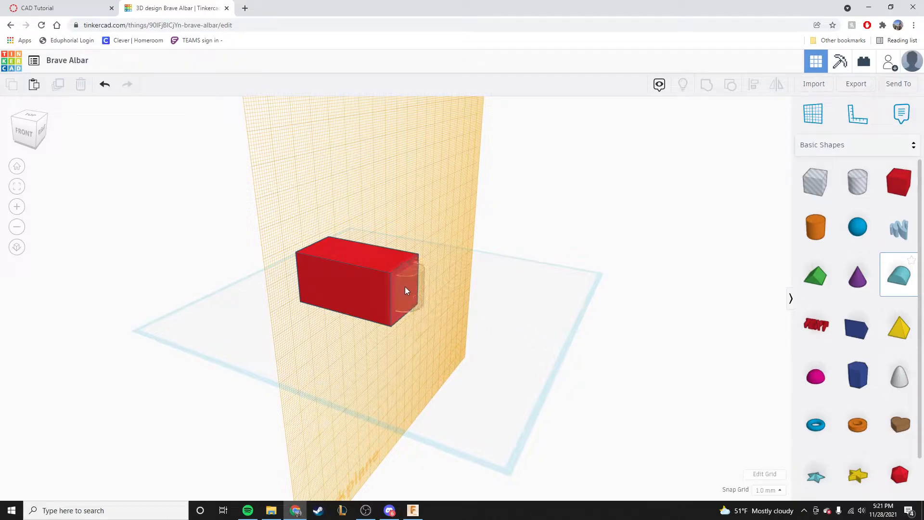
left_click_drag(404, 293, 403, 292)
right_click_drag(330, 340, 412, 305)
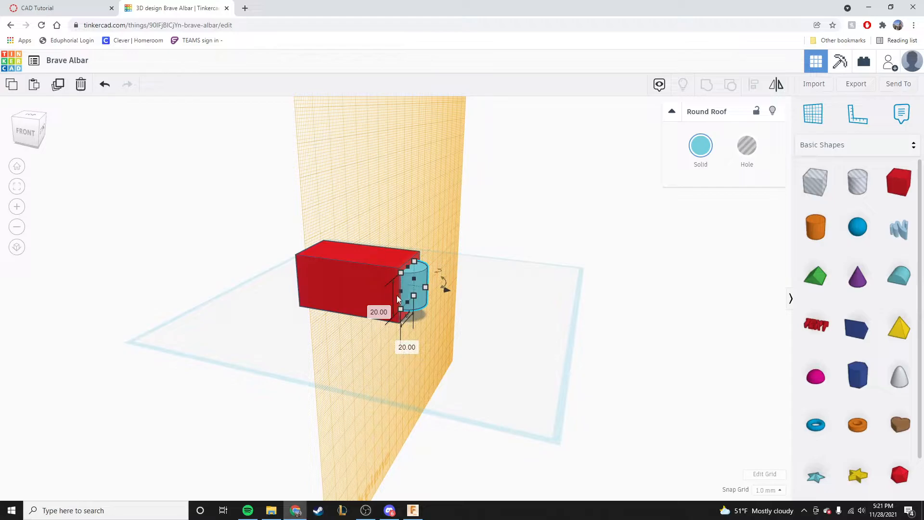
Set the round roof's height and width on the end face to 30 mm each and deselect it
right_click_drag(416, 363, 313, 377)
scroll(332, 365, "down", 2)
scroll(331, 362, "up", 5)
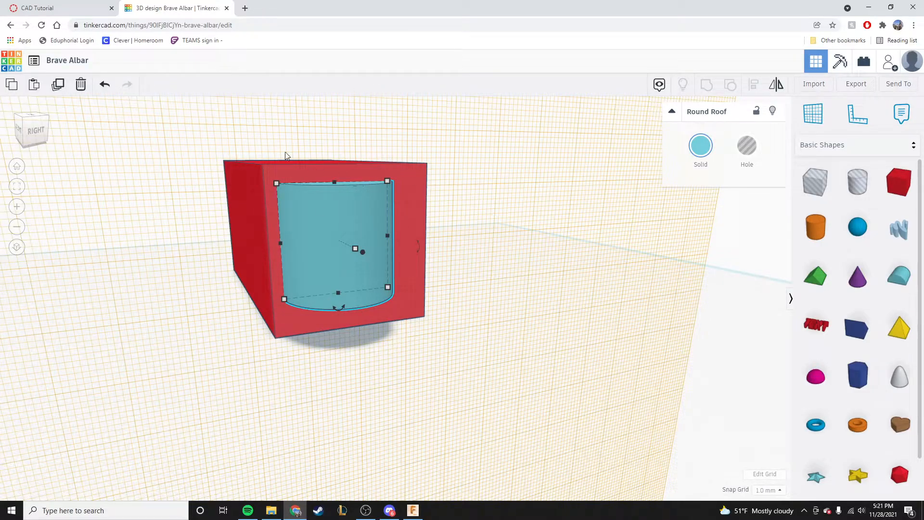
left_click(207, 248)
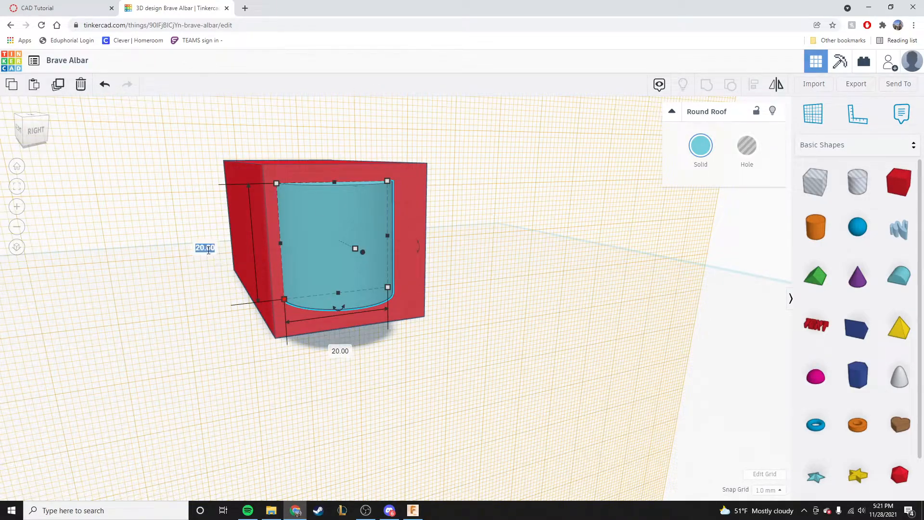
type("30")
left_click(340, 351)
type("30")
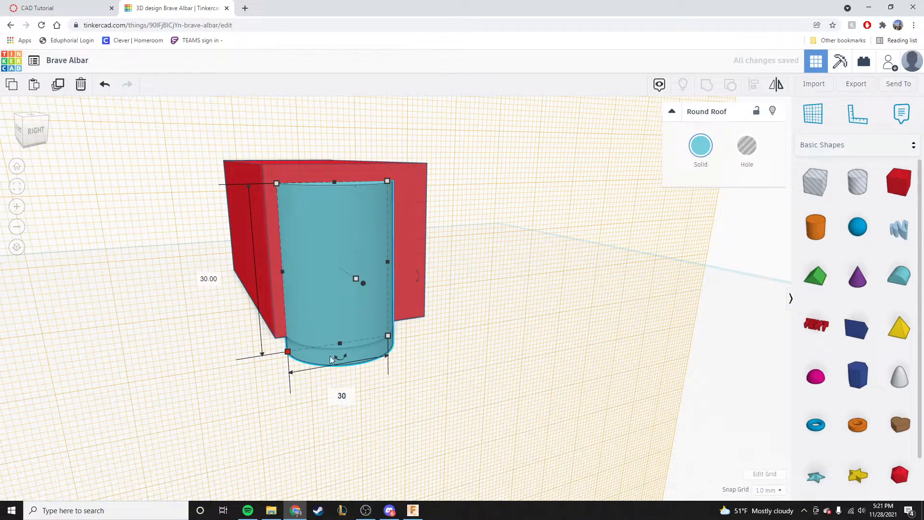
key("Return")
left_click(270, 441)
Check the R15 rounded end on the drawing's top view and set the round roof's depth from the end face to 15 mm
right_click_drag(270, 442, 433, 440)
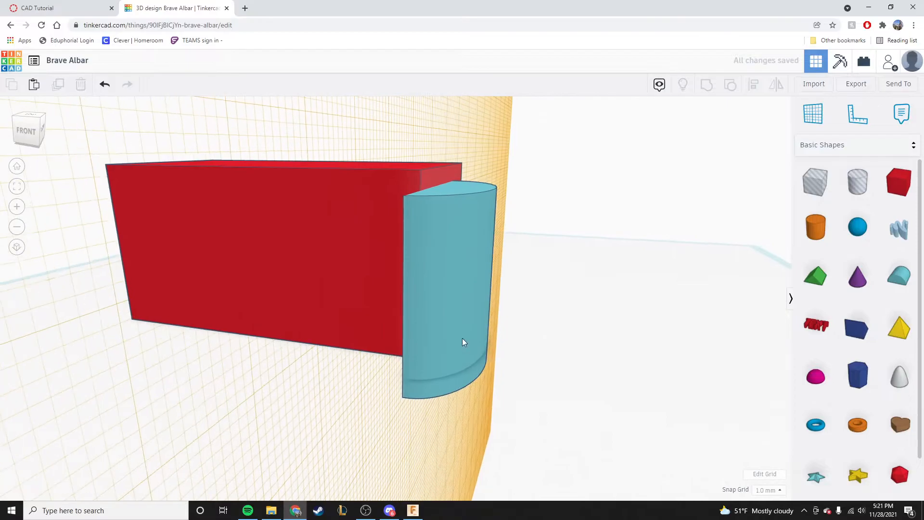
left_click(477, 335)
scroll(468, 325, "up", 2)
scroll(458, 320, "down", 2)
scroll(457, 315, "down", 3)
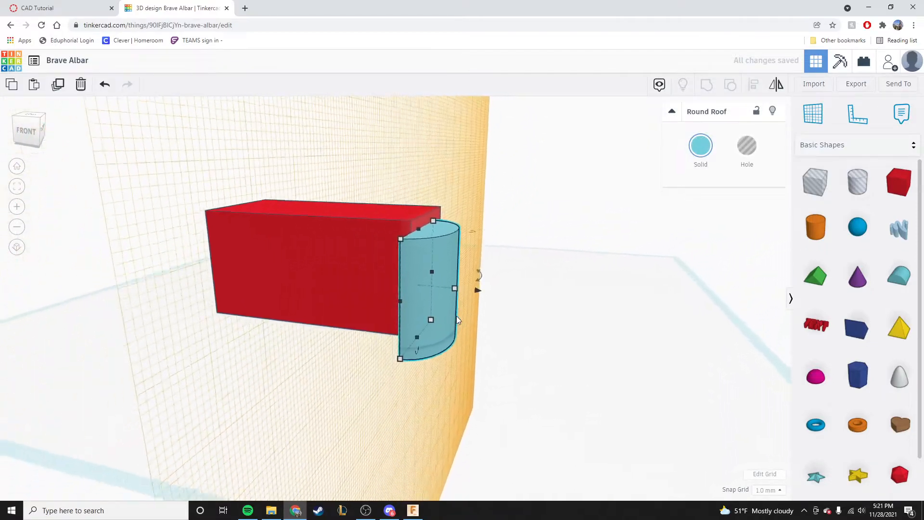
right_click_drag(347, 340, 363, 353)
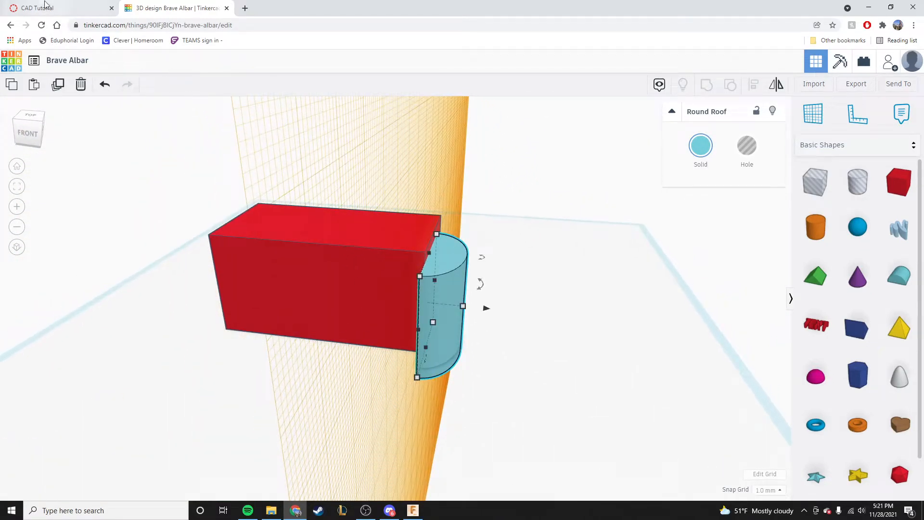
left_click(61, 9)
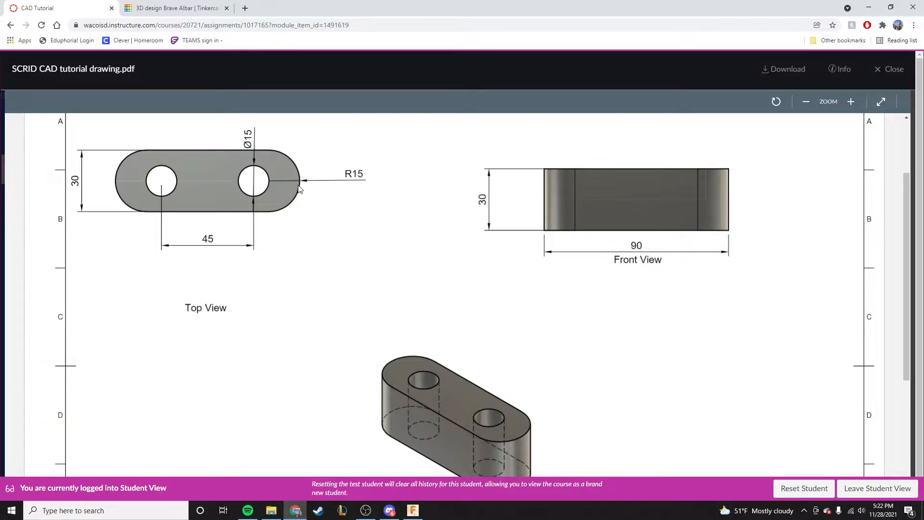
left_click(156, 7)
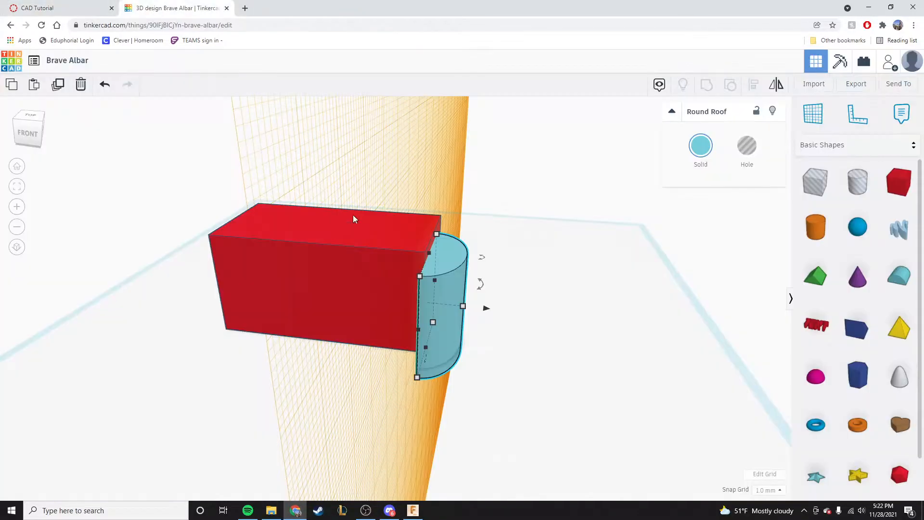
mouse_move(463, 306)
left_click(446, 360)
type("15")
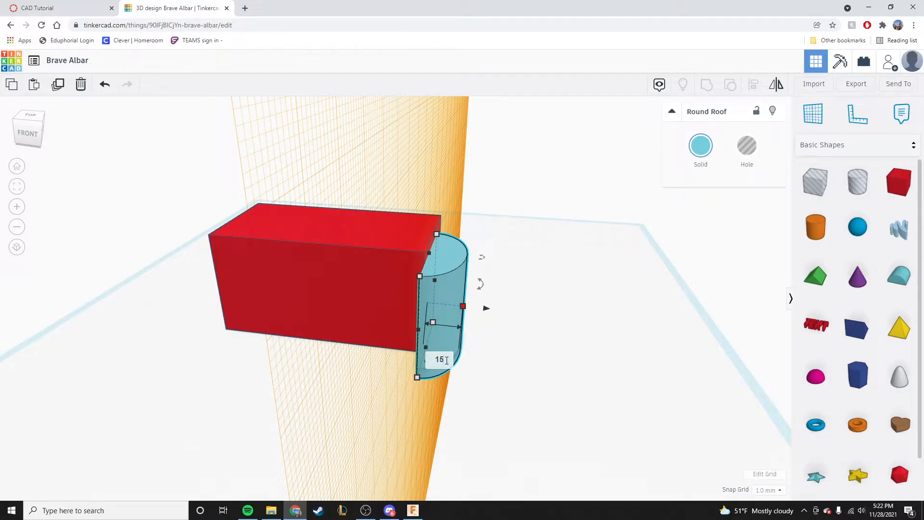
key("Return")
Move the round roof across the end face to bring it closer in line with the box's edges
right_click_drag(359, 382, 244, 388)
right_click_drag(470, 405, 370, 332)
left_click(375, 342)
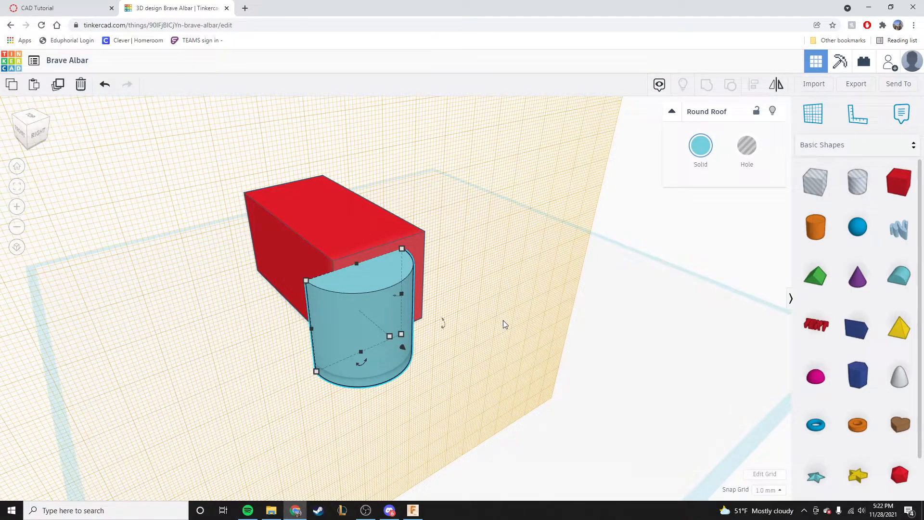
right_click_drag(561, 351, 416, 345)
left_click_drag(336, 297, 362, 292)
right_click_drag(481, 363, 372, 253)
left_click_drag(372, 254, 369, 263)
right_click_drag(394, 280, 501, 343)
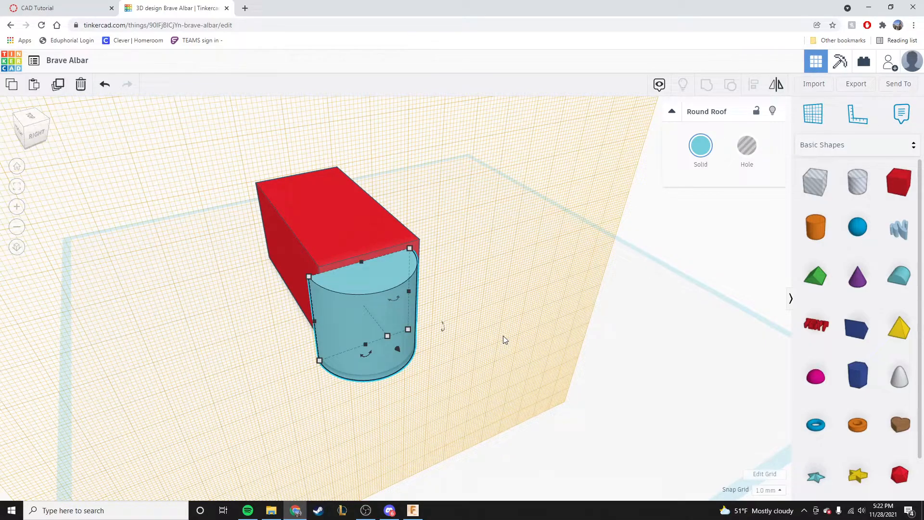
right_click_drag(498, 312, 463, 321)
scroll(462, 320, "up", 3)
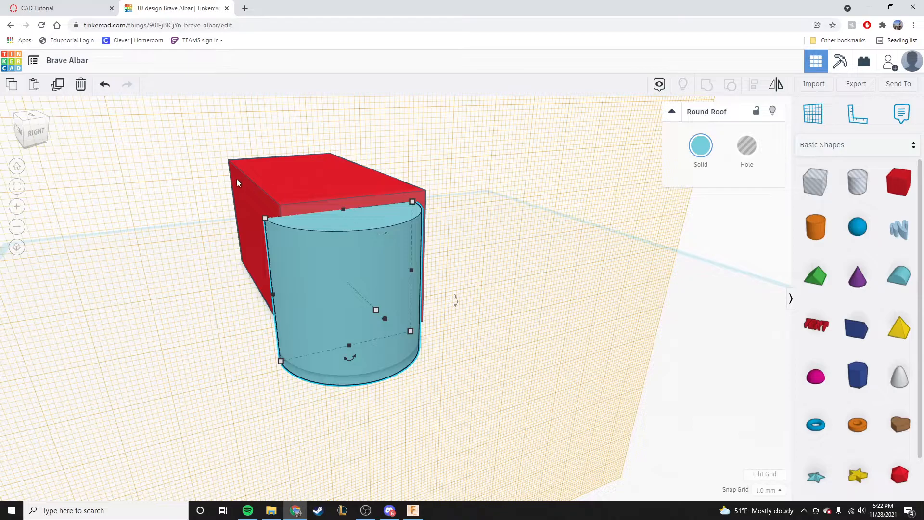
right_click_drag(204, 352, 247, 359)
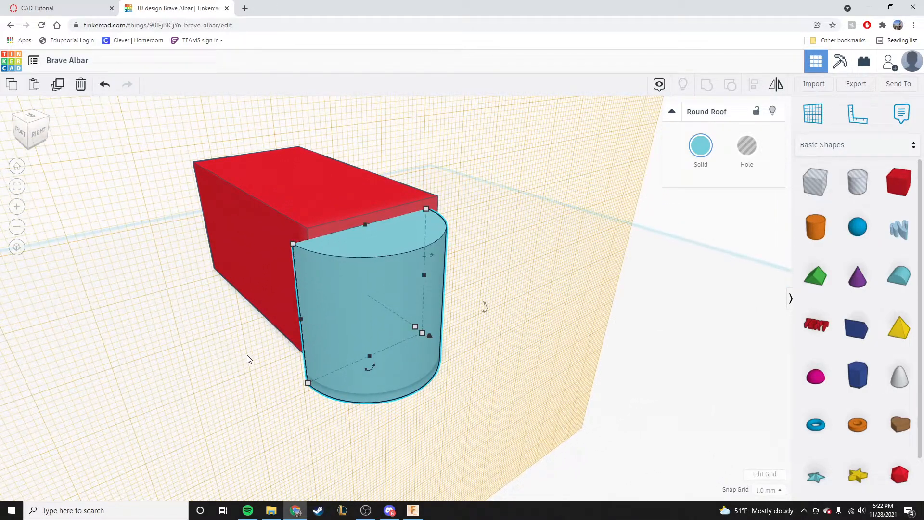
Select the box and the round roof on its right end and align their top edges
left_click(538, 272)
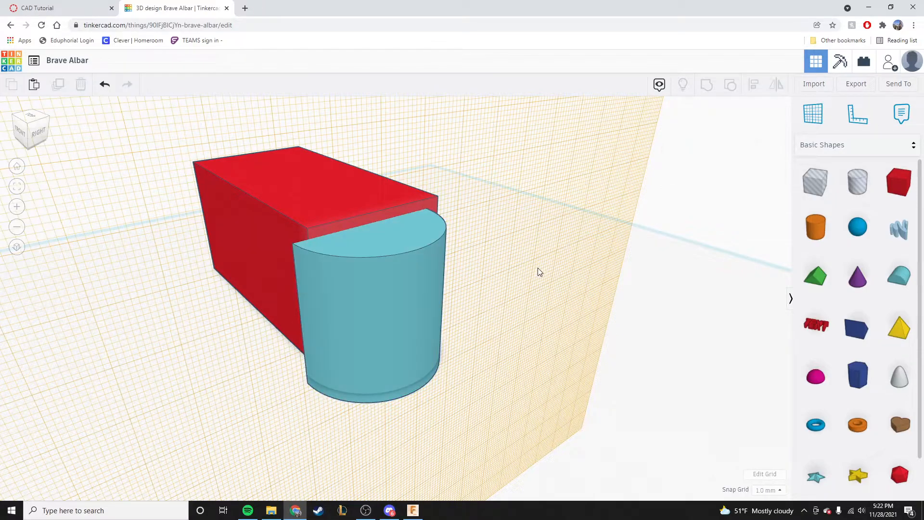
left_click(273, 192)
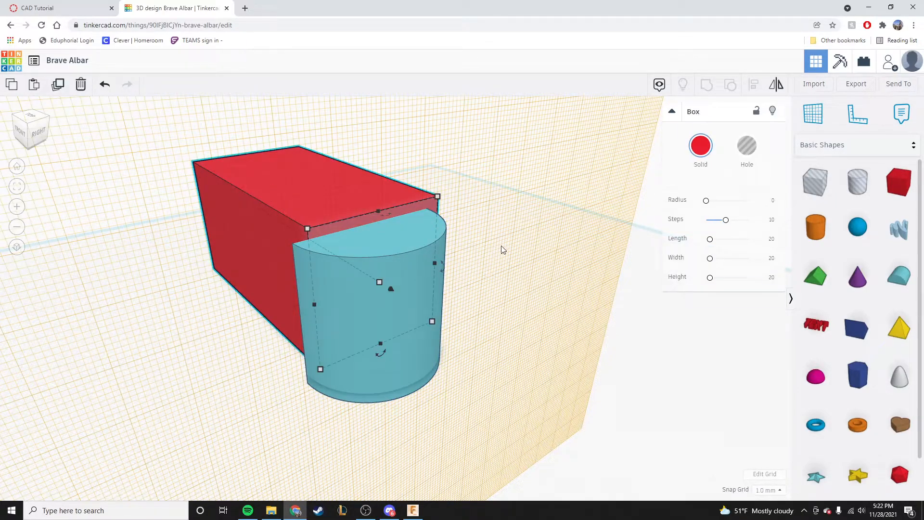
right_click_drag(485, 344, 590, 351)
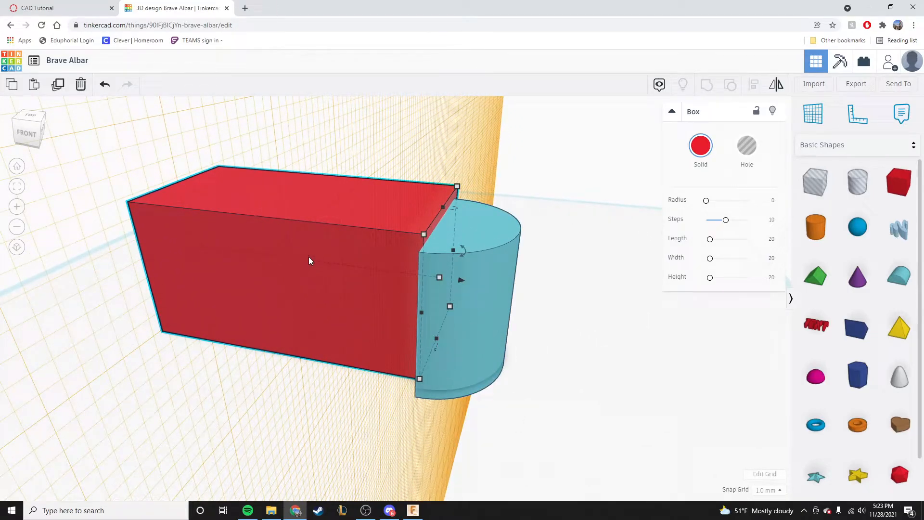
left_click(493, 278, "shift")
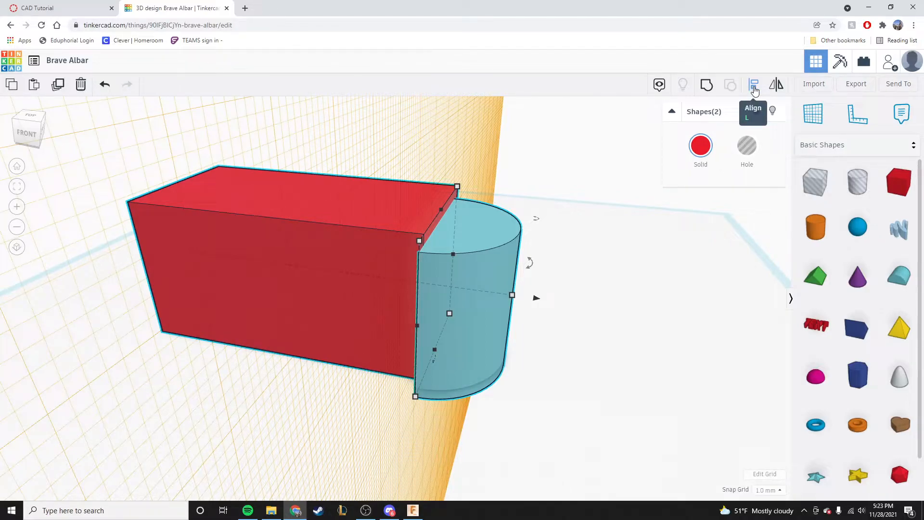
left_click(754, 87)
right_click_drag(592, 315, 399, 308)
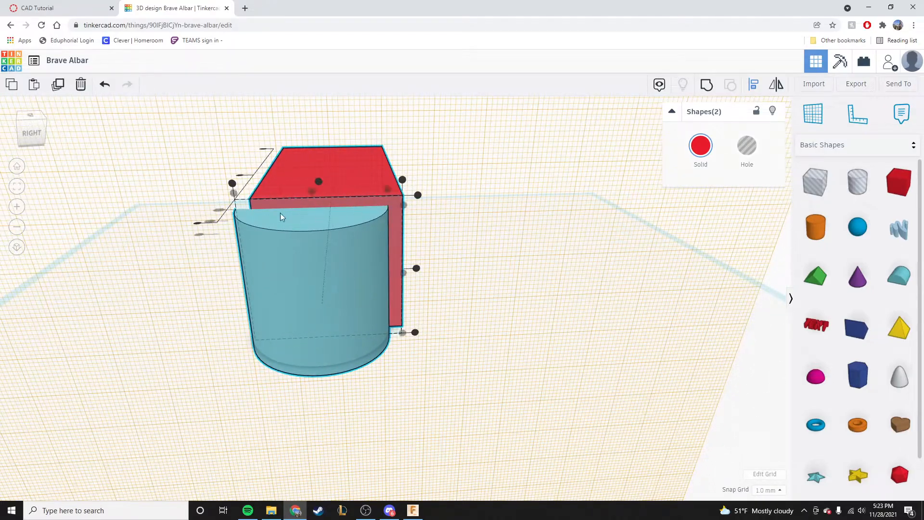
left_click(403, 179)
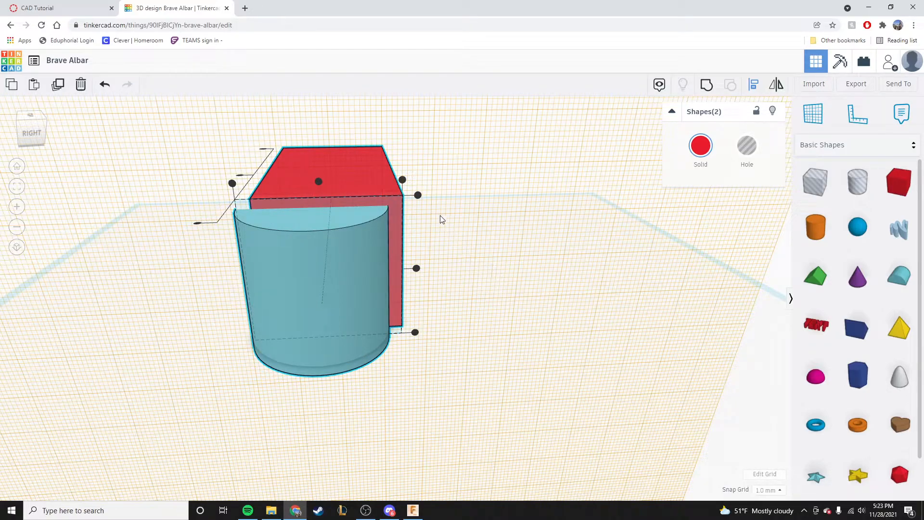
left_click(418, 195)
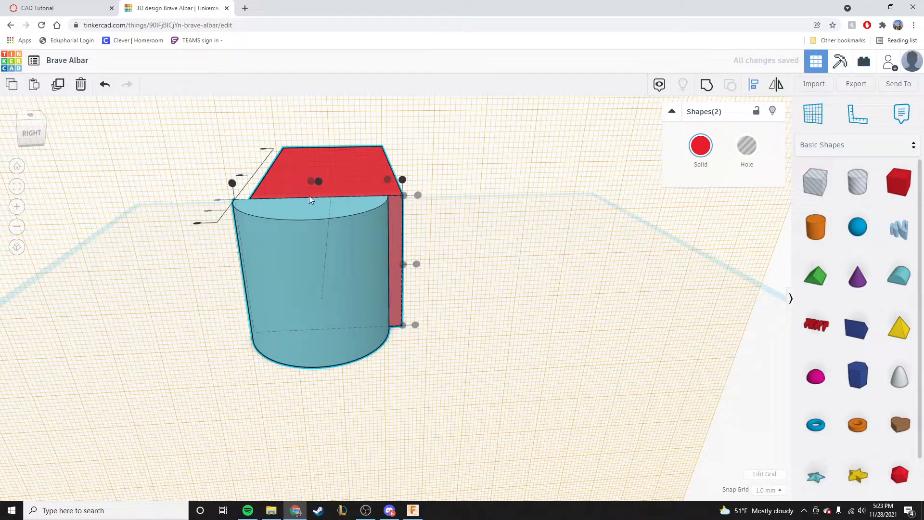
Align the round roof's sides flush with the box's long side faces, finish aligning, and deselect both shapes
left_click(402, 180)
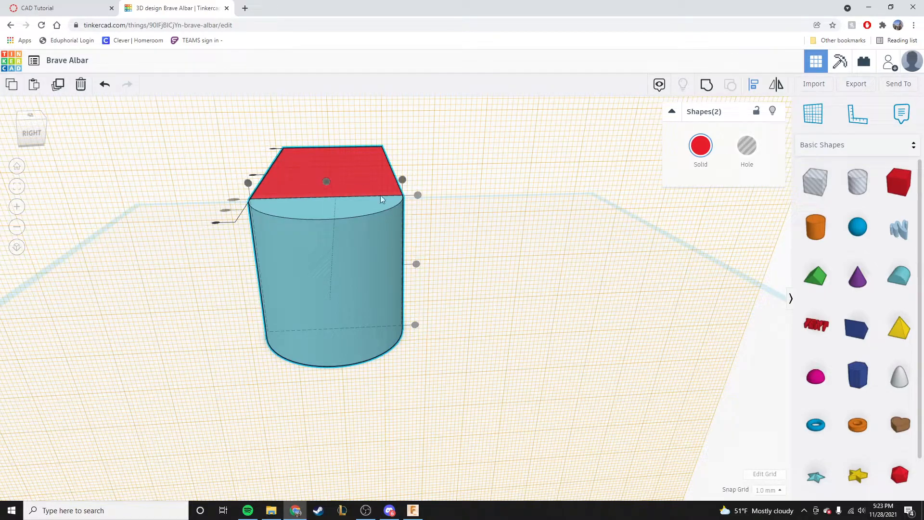
right_click_drag(317, 172, 398, 270)
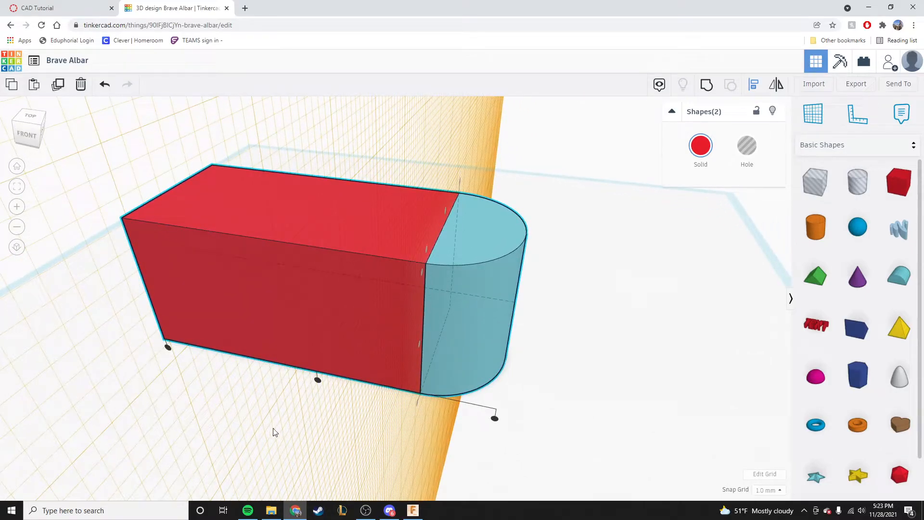
left_click(754, 84)
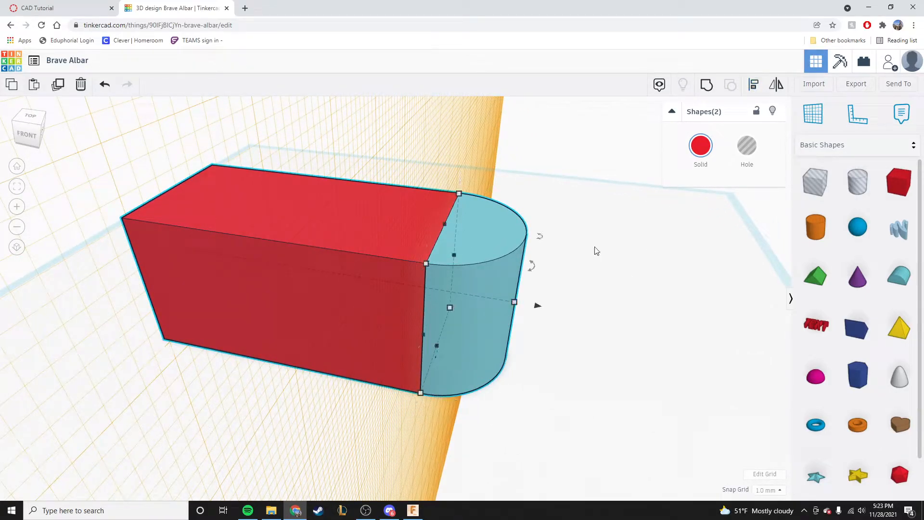
left_click(297, 426)
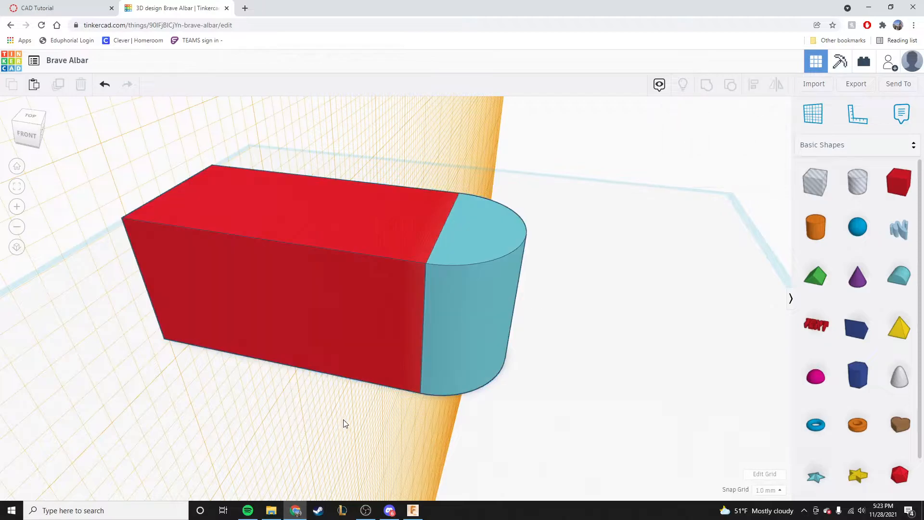
Set a workplane on the box's left end face and place a second Round Roof on it, curved side outward
scroll(350, 418, "up", 3)
scroll(352, 414, "down", 8)
right_click_drag(288, 409, 613, 302)
left_click(814, 113)
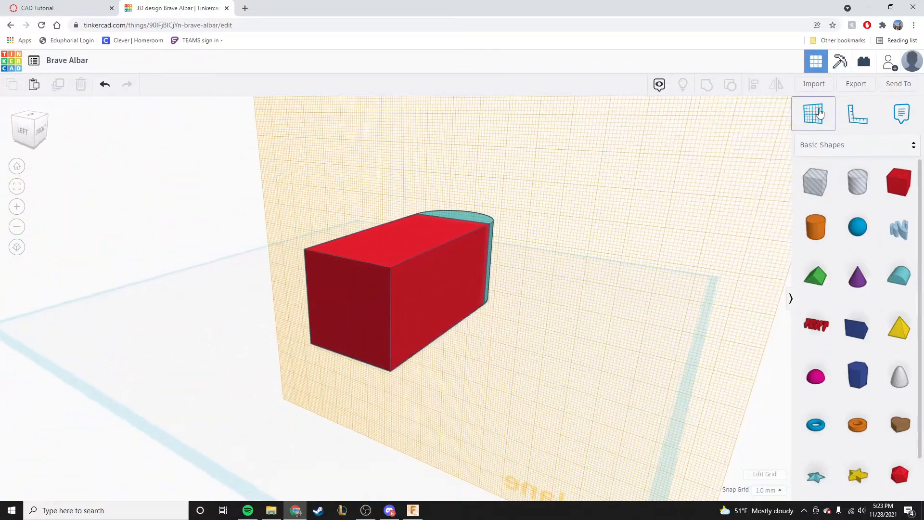
left_click(349, 305)
right_click_drag(359, 310, 390, 347)
left_click_drag(786, 330, 297, 290)
right_click_drag(232, 383, 407, 382)
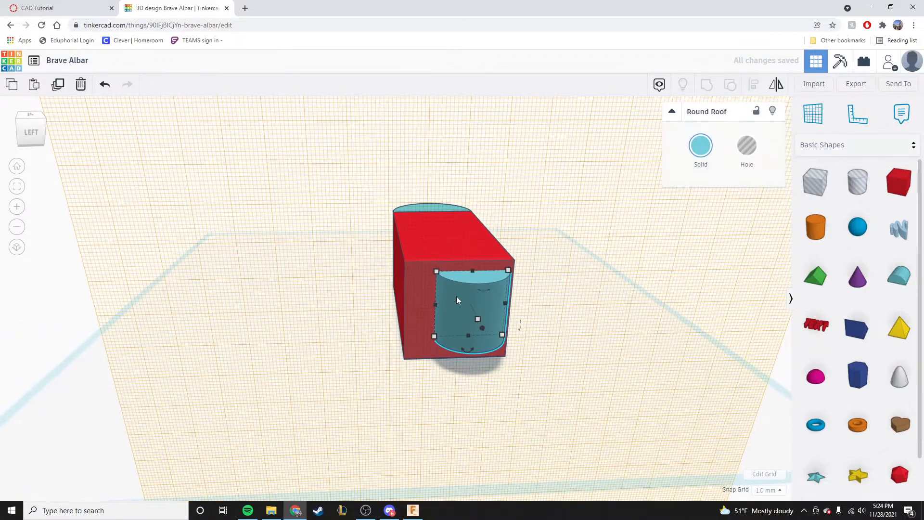
Set the second round roof's width and height on the left end face to 30 mm each
left_click(436, 270)
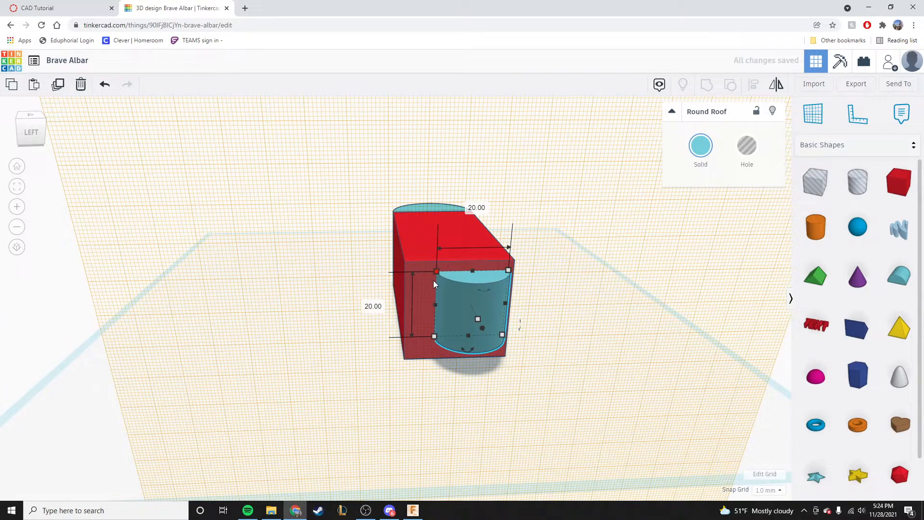
key("Tab")
key("Tab")
type("30")
key("Tab")
type("30")
Set the second round roof's depth from the left end face to 15 mm and deselect it
right_click_drag(367, 369, 539, 296)
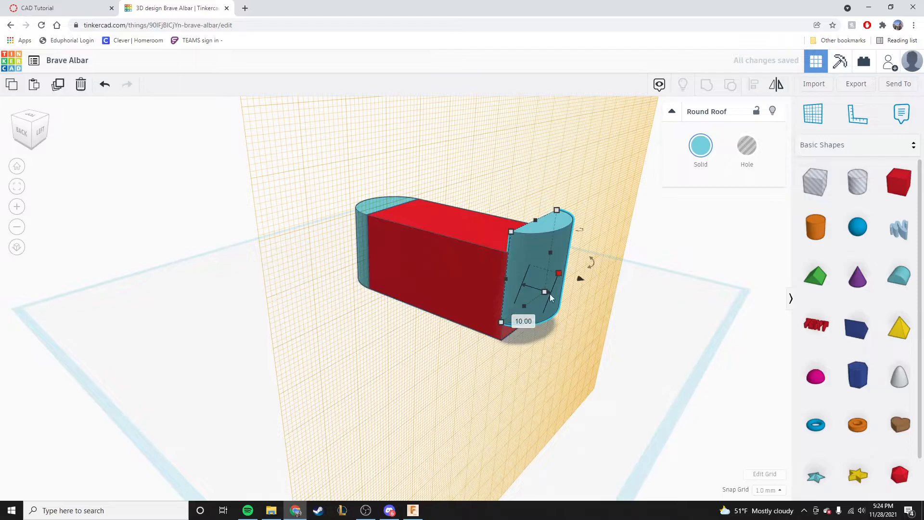
type("15")
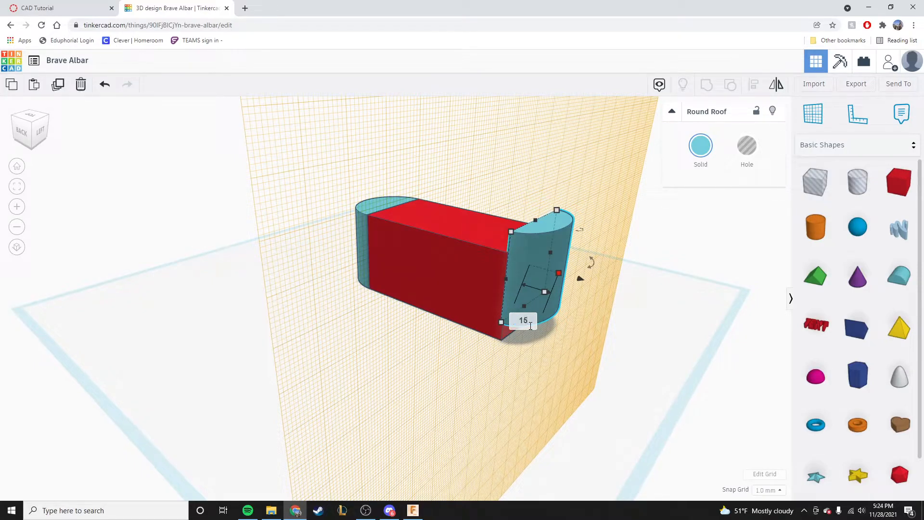
key("Return")
left_click(523, 398)
right_click_drag(523, 395, 484, 403)
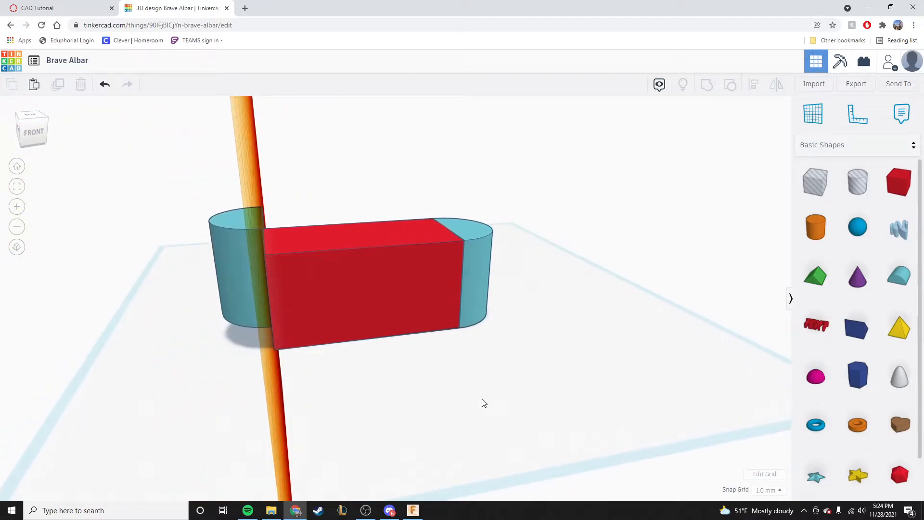
left_click(355, 284)
right_click_drag(272, 385, 296, 380)
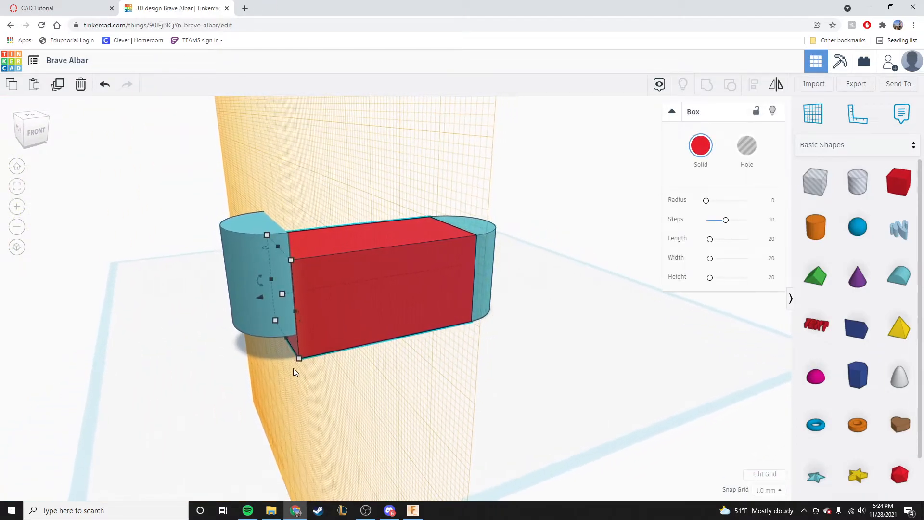
left_click(247, 273, "shift")
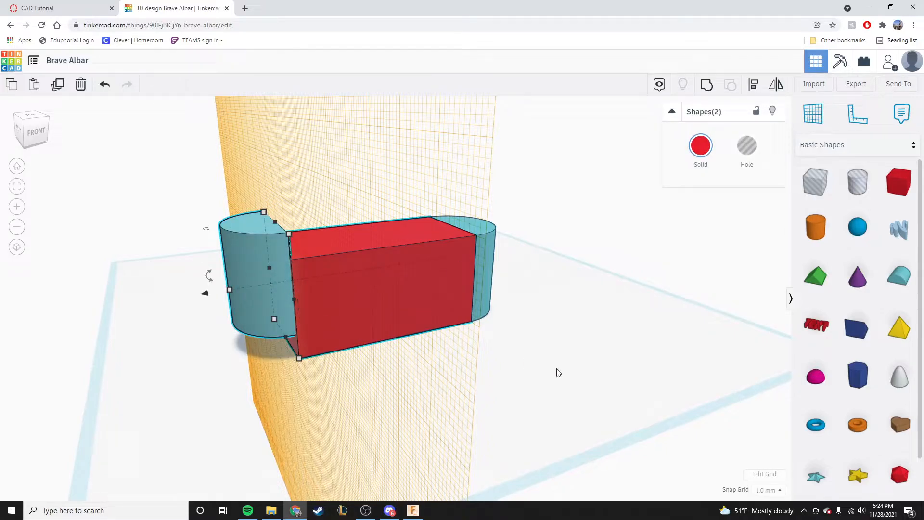
left_click(438, 418)
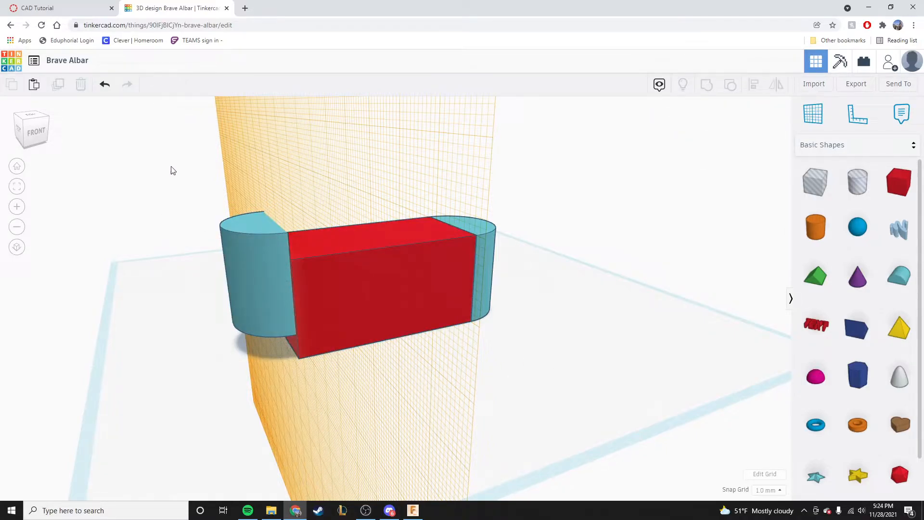
left_click_drag(154, 139, 582, 414)
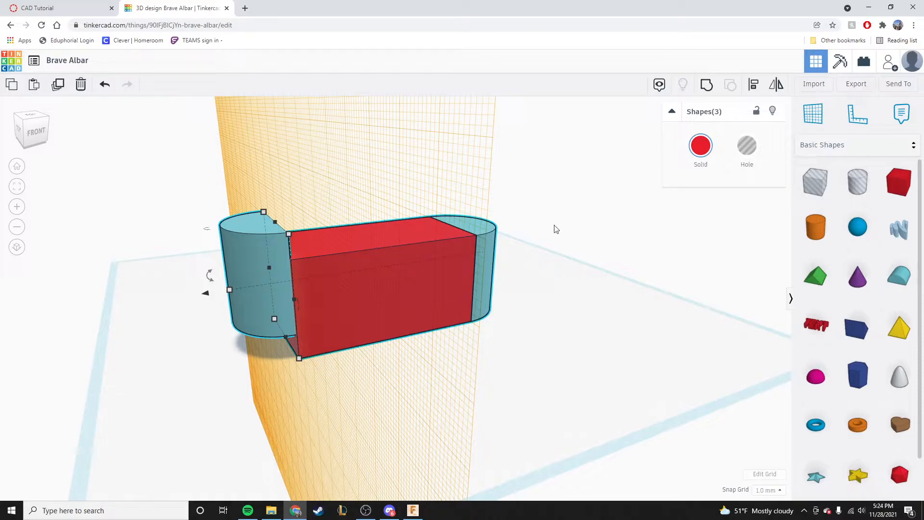
left_click(755, 90)
left_click_drag(345, 403, 499, 371)
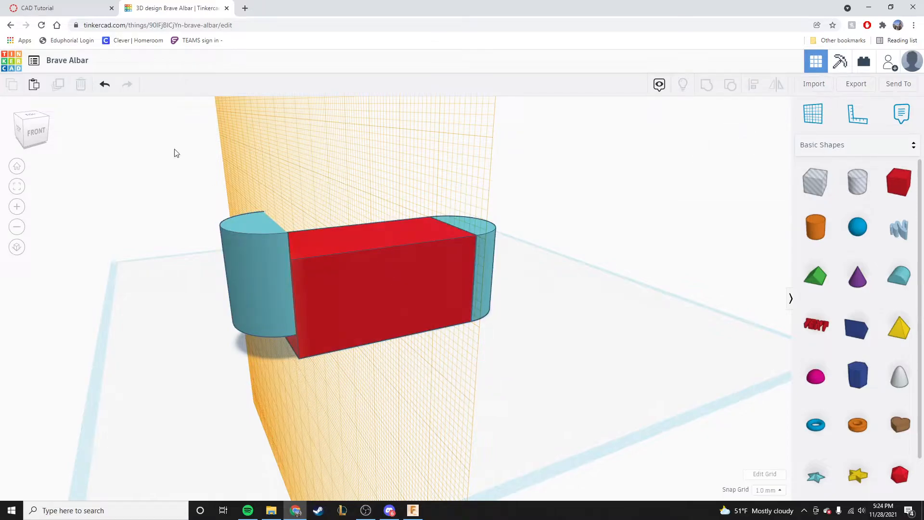
Select the box and both round roofs and align them at their bottoms and along one long side
left_click_drag(175, 153, 556, 388)
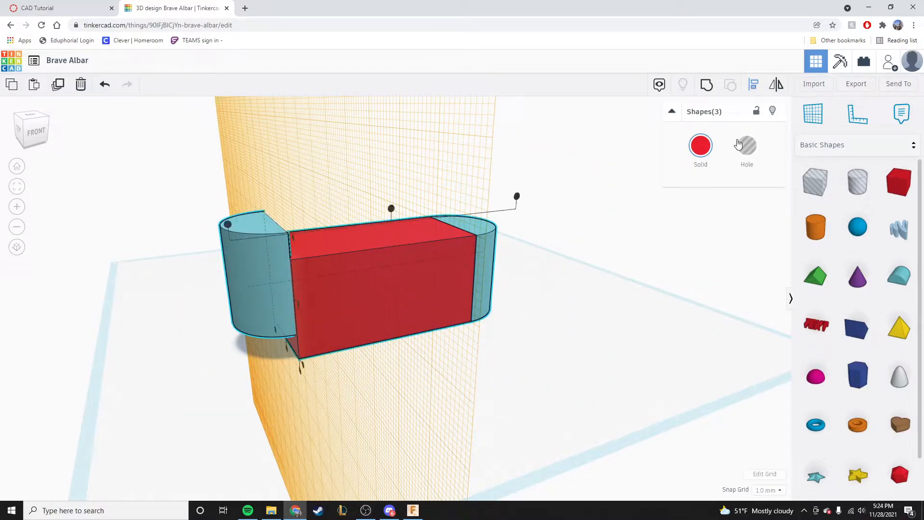
right_click_drag(378, 415, 483, 345)
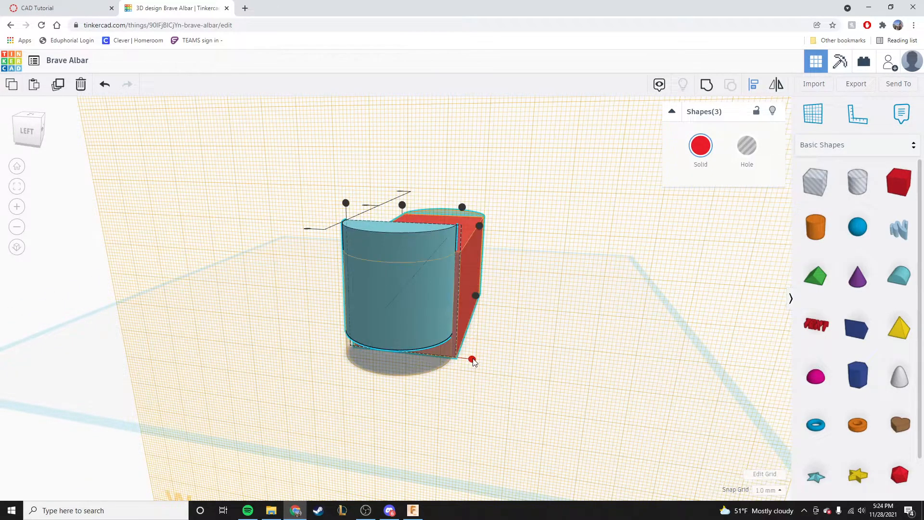
left_click(472, 360)
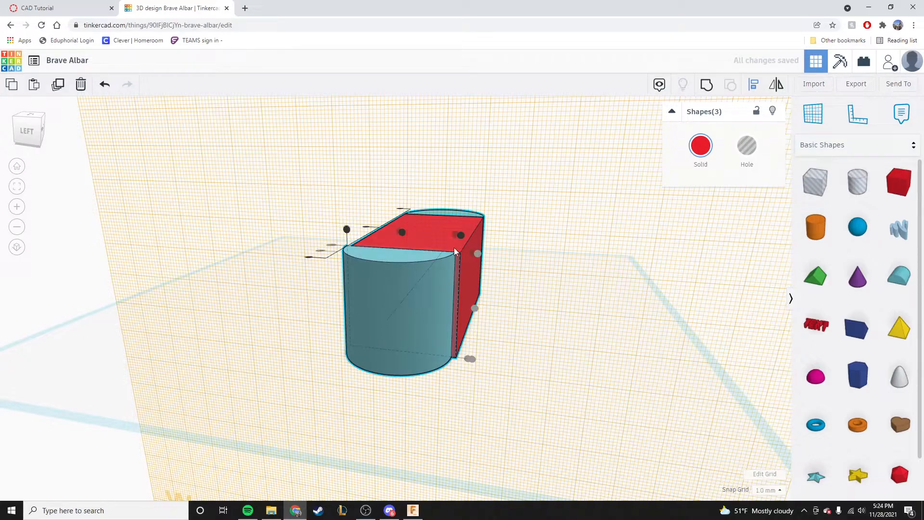
left_click(460, 235)
right_click_drag(547, 429, 519, 448)
right_click_drag(451, 394, 547, 392)
right_click_drag(578, 355, 400, 455)
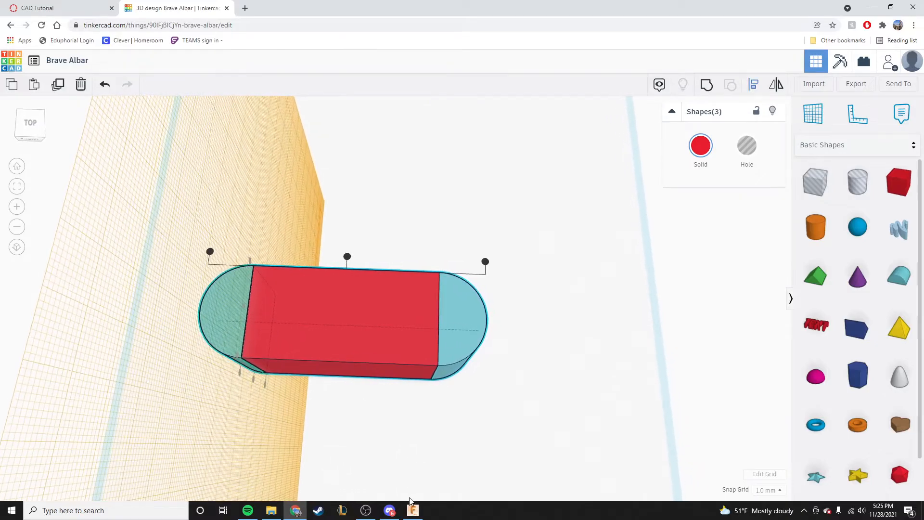
Compare the model seen from above with the outline in the CAD tutorial drawing's top view
left_click(87, 6)
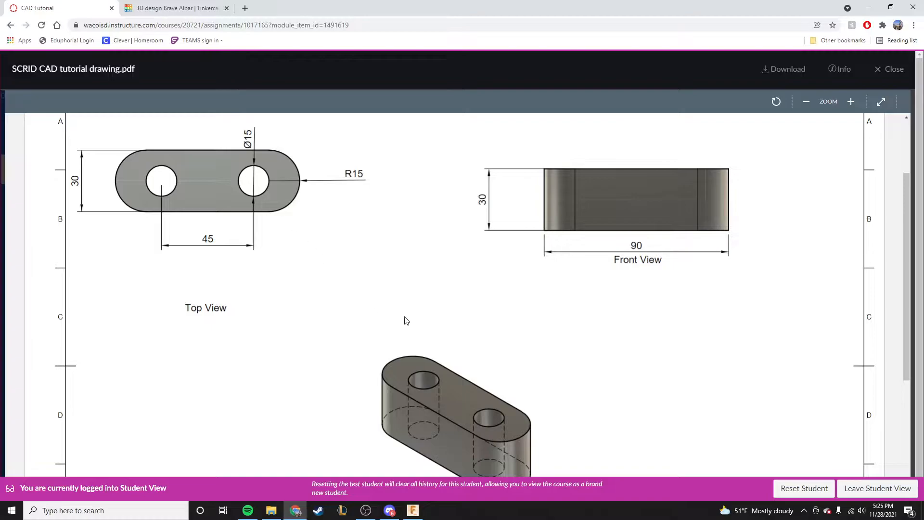
left_click(181, 7)
mouse_move(332, 355)
right_mouse_down()
mouse_move(337, 369)
mouse_move(326, 380)
mouse_move(324, 355)
right_mouse_up()
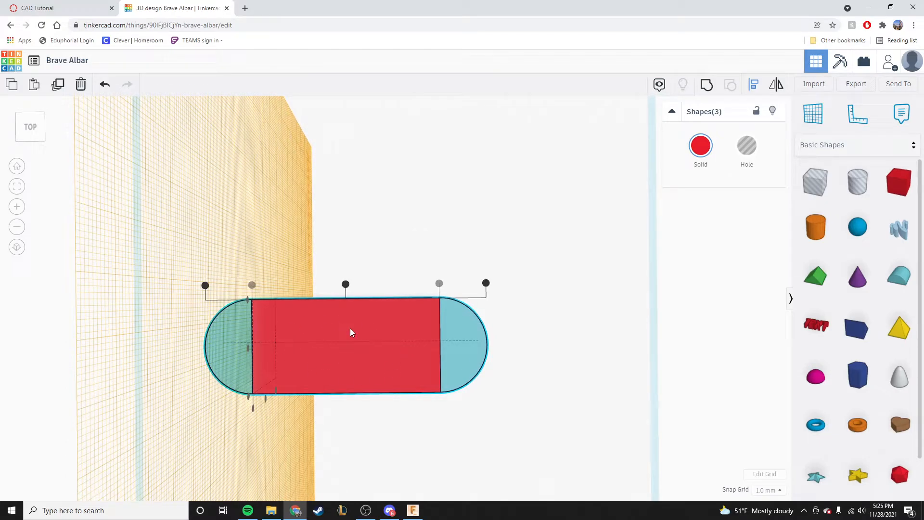
left_click(62, 8)
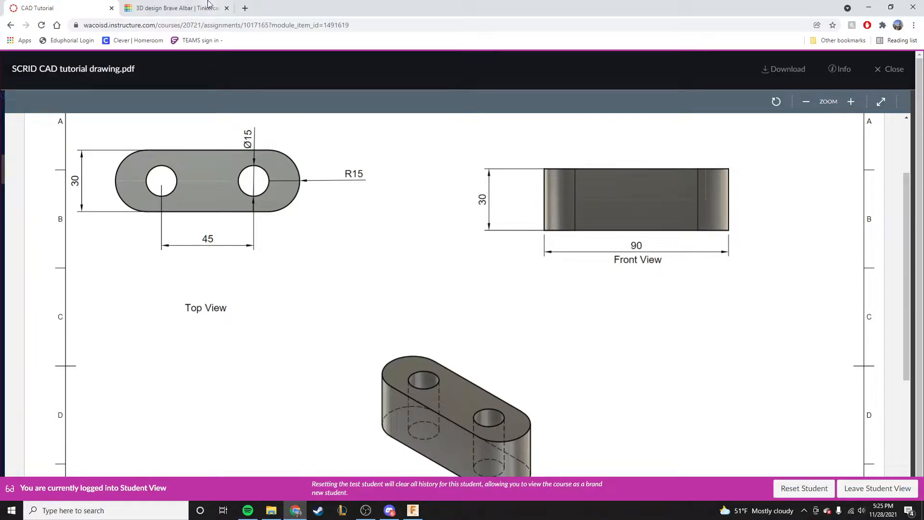
left_click(193, 7)
left_click(310, 254)
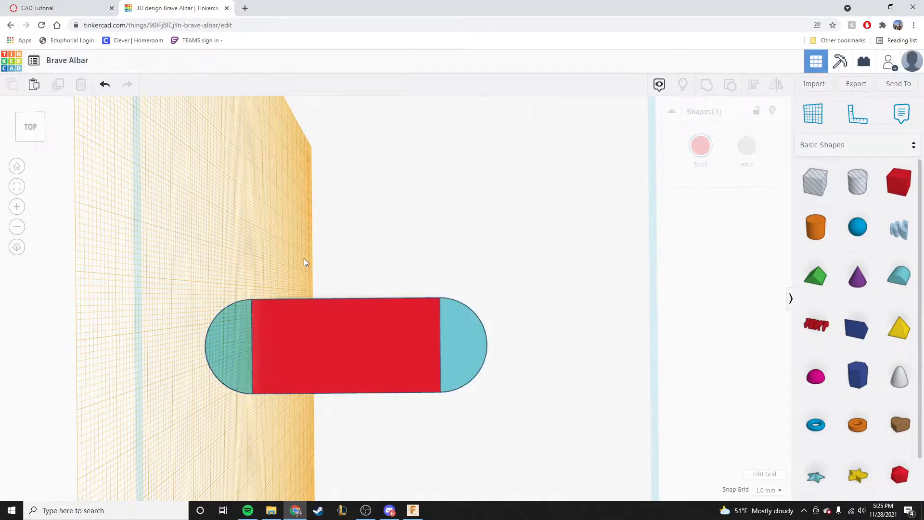
right_click_drag(272, 429, 293, 339)
left_click_drag(186, 209, 576, 392)
right_click_drag(554, 389, 508, 393)
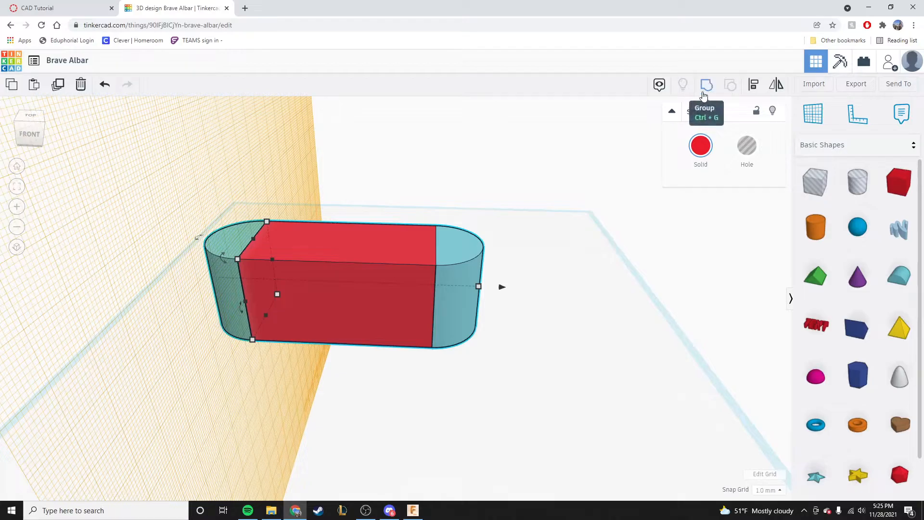
left_click(537, 385)
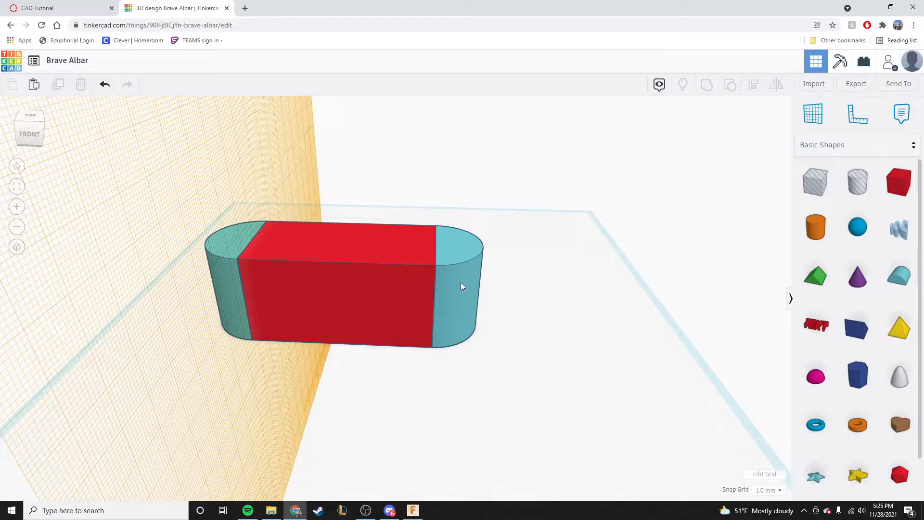
Try moving the right-end round roof away from the ungrouped box, and undo the move
left_click_drag(459, 282, 606, 342)
mouse_move(599, 405)
right_mouse_down()
mouse_move(501, 352)
mouse_move(510, 369)
mouse_move(584, 411)
right_mouse_up()
scroll(581, 405, "down", 2)
scroll(581, 403, "down", 3)
right_click_drag(495, 418, 414, 370)
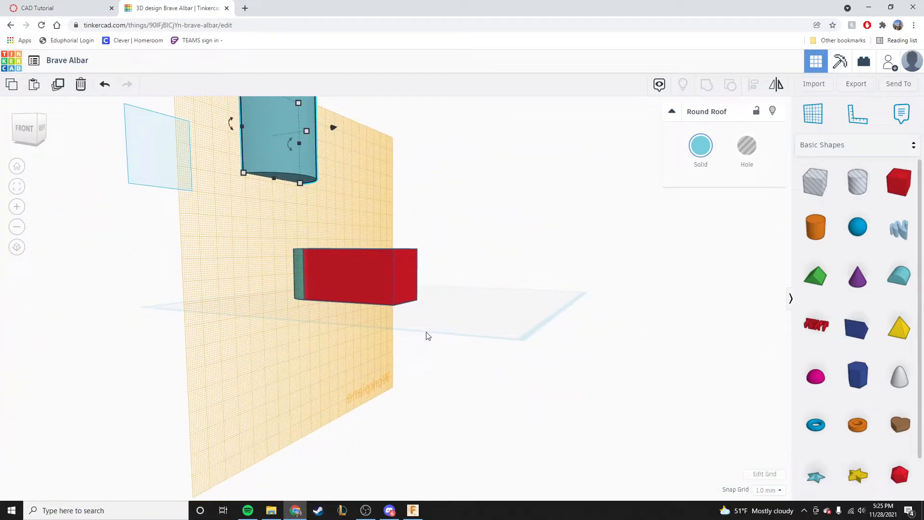
key("ctrl+z")
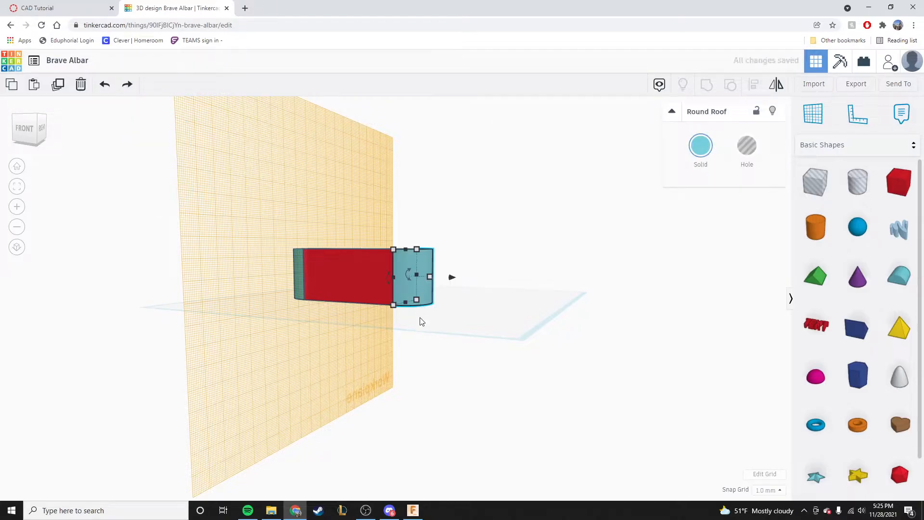
right_click_drag(361, 322, 402, 398)
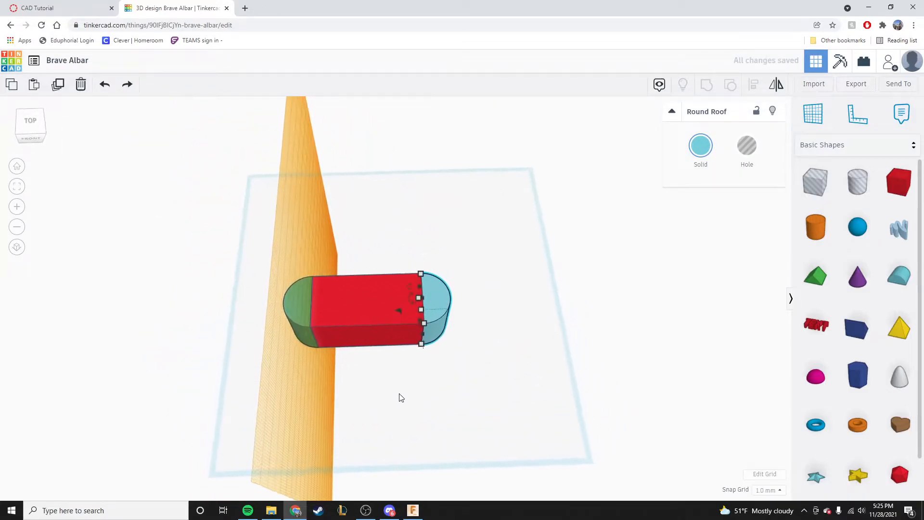
Try moving the box and both round roofs together, and undo the move
left_click(403, 399)
left_click_drag(235, 214, 525, 460)
left_click_drag(372, 276, 363, 335)
right_click_drag(349, 427, 312, 369)
key("ctrl+z")
left_click(399, 370)
right_click_drag(372, 384, 327, 377)
Group the box and both round roofs into one shape and deselect it
left_click_drag(234, 235, 535, 386)
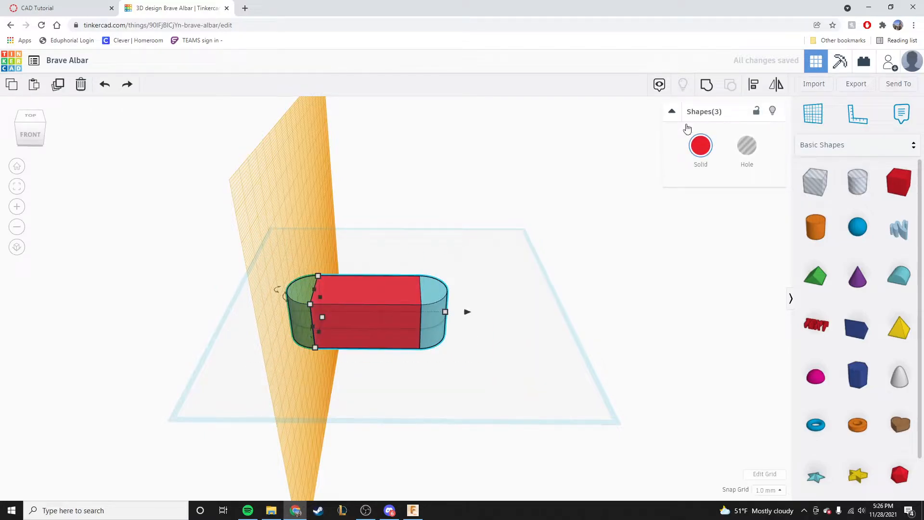
left_click(710, 95)
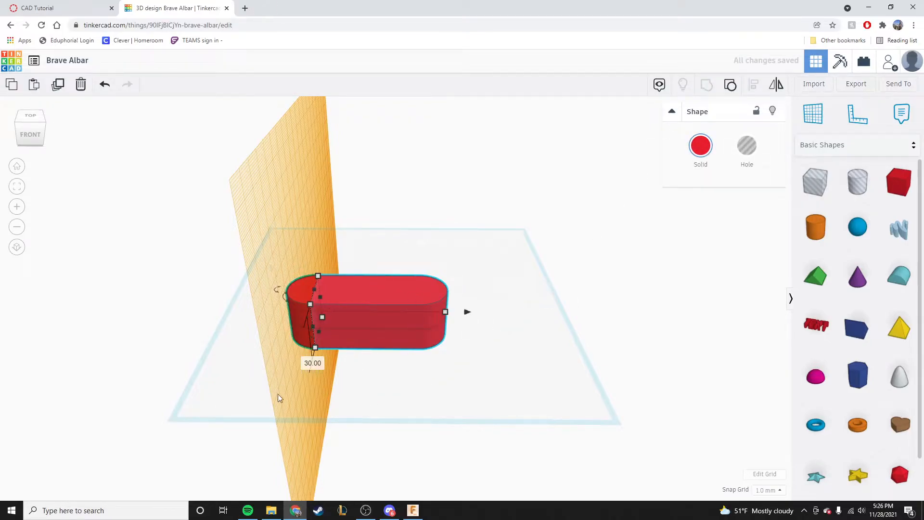
left_click(473, 375)
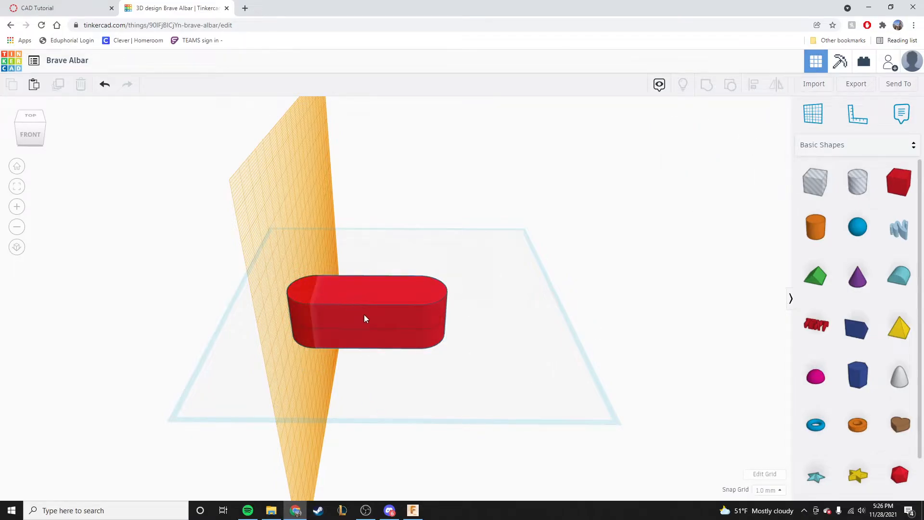
Try moving the grouped shape toward the back of the vertical workplane, and undo the move
left_click_drag(372, 317, 399, 297)
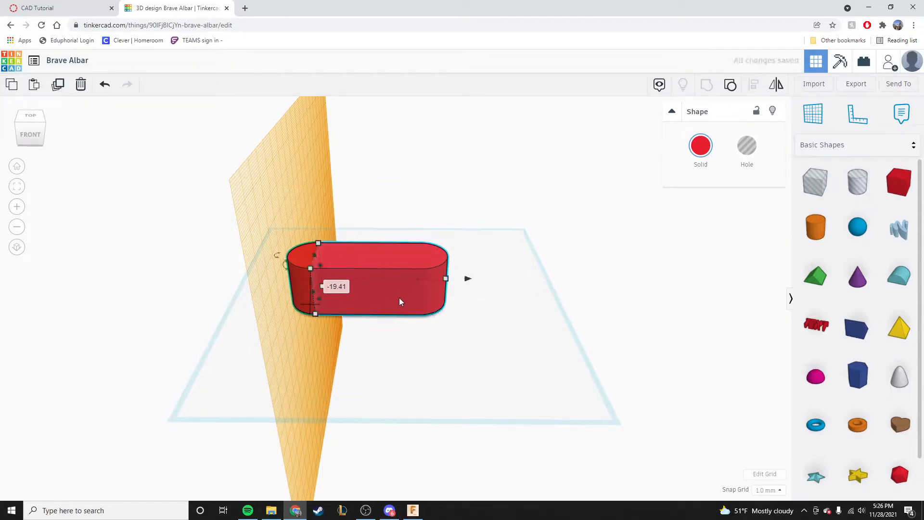
key("ctrl+z")
left_click(539, 368)
Return the workplane to the base grid and shift the grouped shape slightly across it
left_click(813, 114)
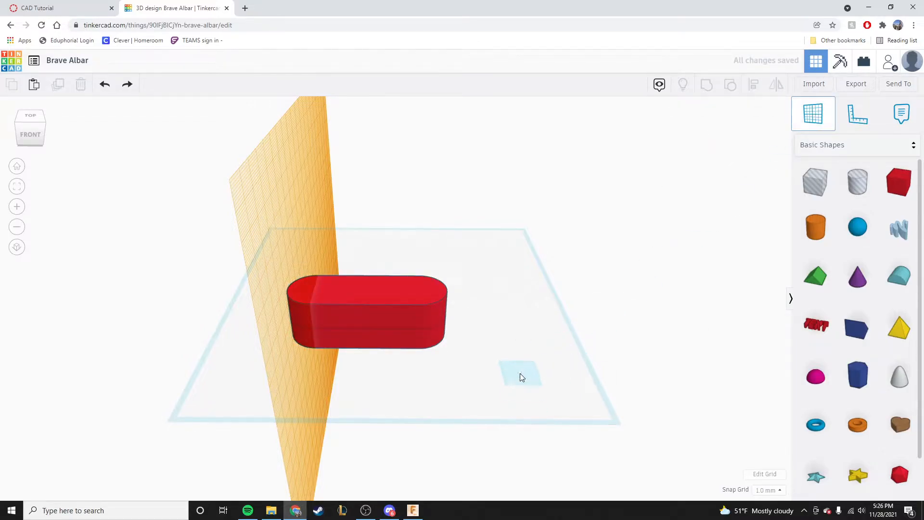
left_click(520, 374)
right_click_drag(498, 407, 428, 383)
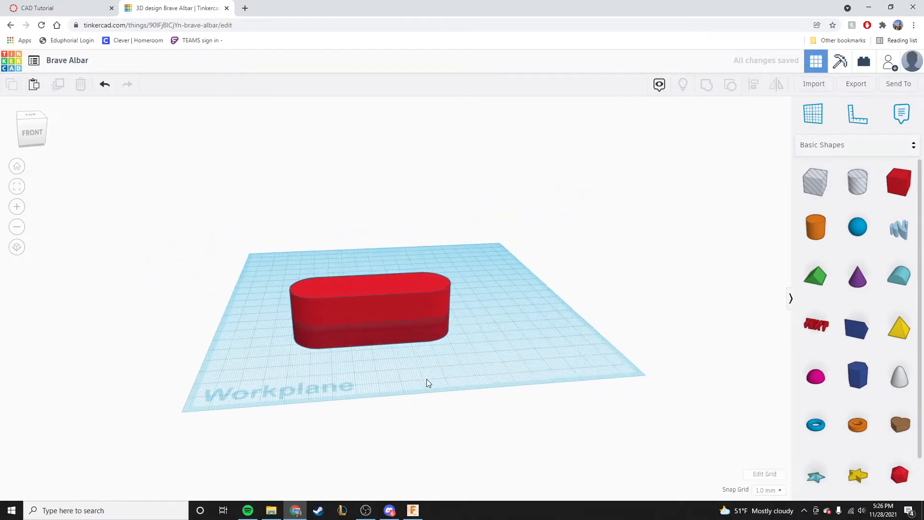
mouse_move(393, 310)
left_mouse_down()
mouse_move(410, 266)
mouse_move(407, 301)
left_mouse_up()
left_click(409, 380)
mouse_move(409, 380)
right_mouse_down()
mouse_move(393, 402)
mouse_move(391, 380)
right_mouse_up()
scroll(391, 378, "down", 1)
scroll(393, 375, "up", 5)
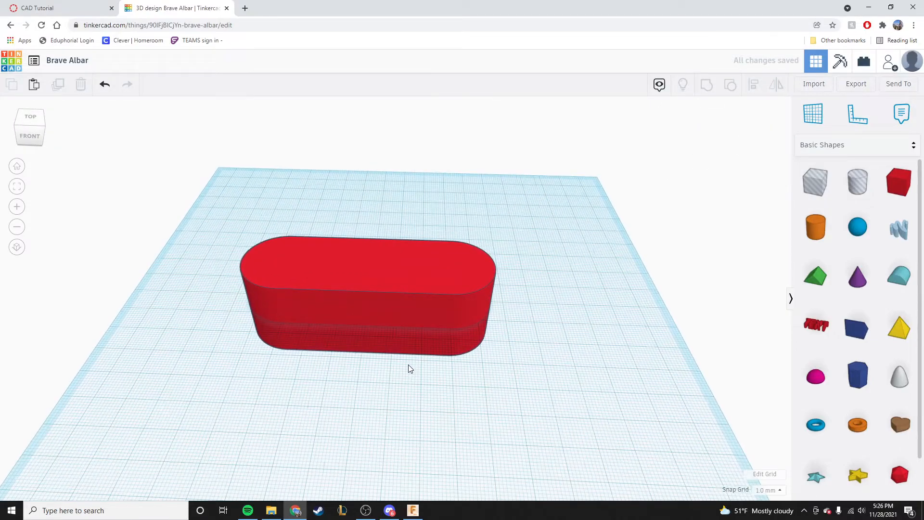
Undo the latest changes back to the ungrouped box and round roofs on the vertical workplane
key("ctrl+z")
key("ctrl+z")
key("ctrl+z")
key("ctrl+z")
key("ctrl+z")
key("ctrl+z")
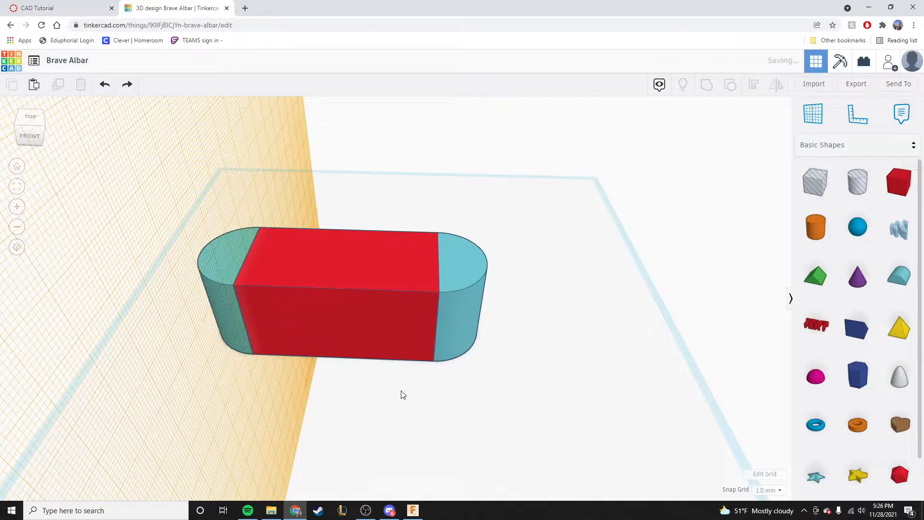
Return the workplane to the base grid and group the box and both round roofs into one solid
left_click(813, 114)
left_click(551, 394)
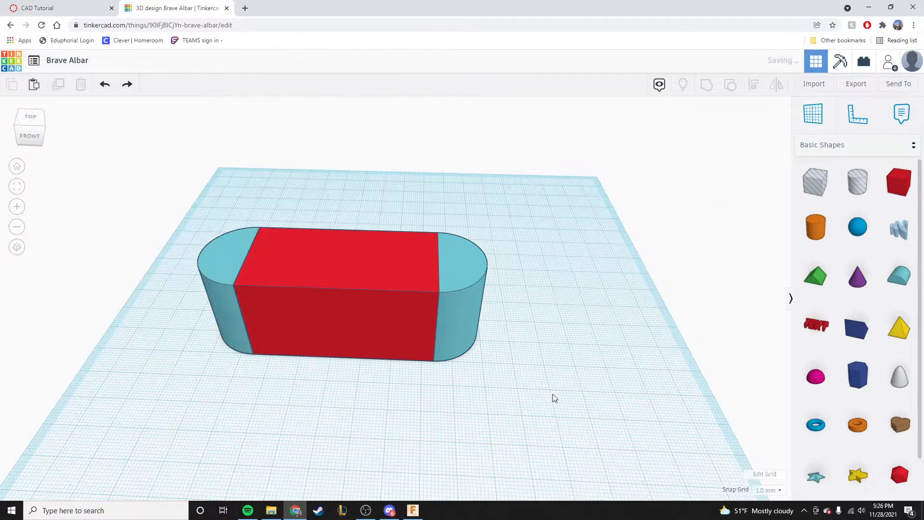
left_click_drag(198, 218, 547, 347)
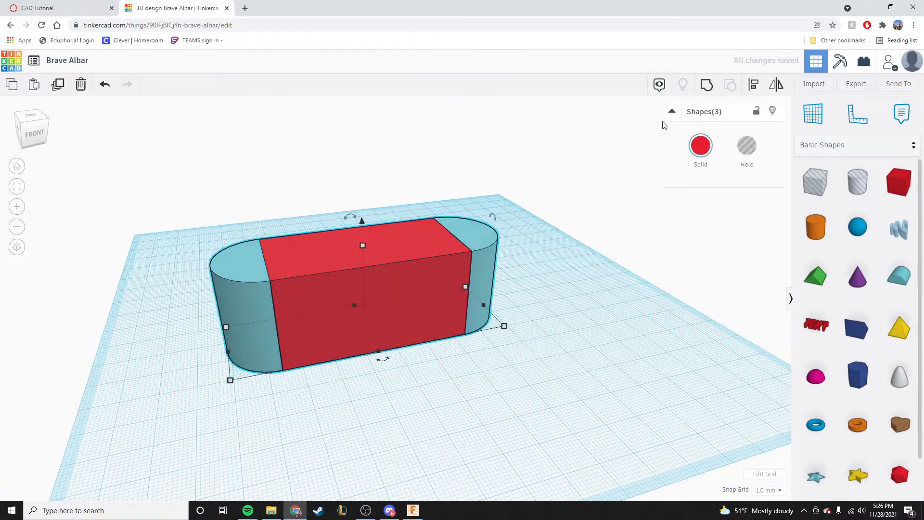
left_click(706, 85)
right_click_drag(533, 387, 439, 358)
Check the grouped part's length, width and height against the dimensions in the CAD tutorial drawing
mouse_move(483, 348)
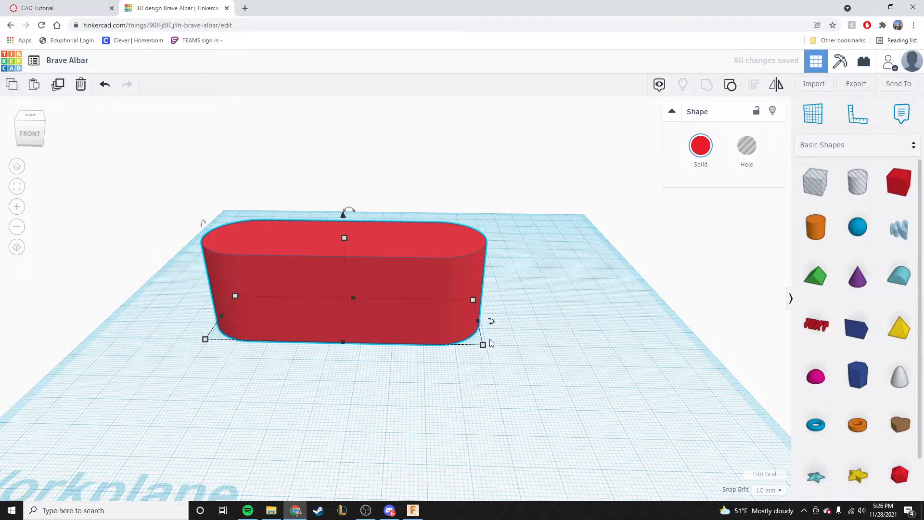
right_click_drag(483, 345, 444, 414)
mouse_move(488, 360)
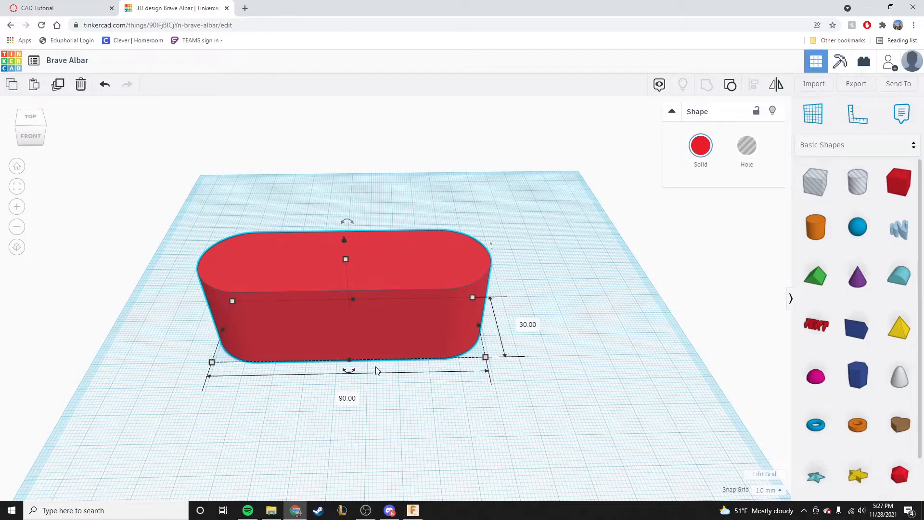
mouse_move(347, 260)
left_click(60, 9)
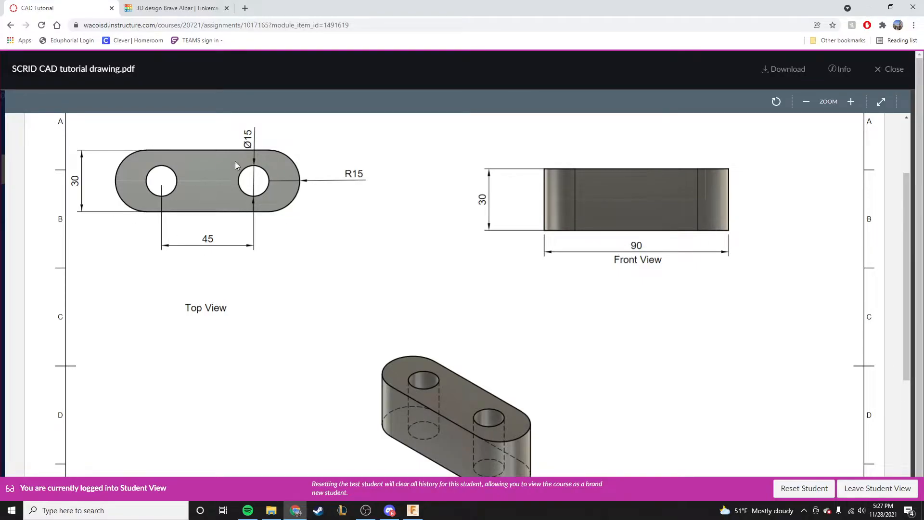
left_click(164, 7)
left_click(577, 362)
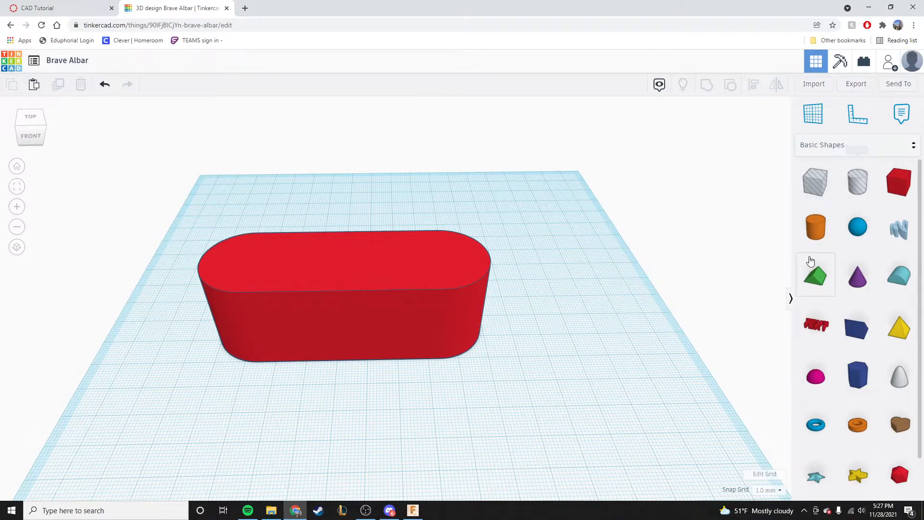
Add a solid cylinder in front of the part and delete the hole cylinder placed beside it
left_click_drag(858, 182, 596, 372)
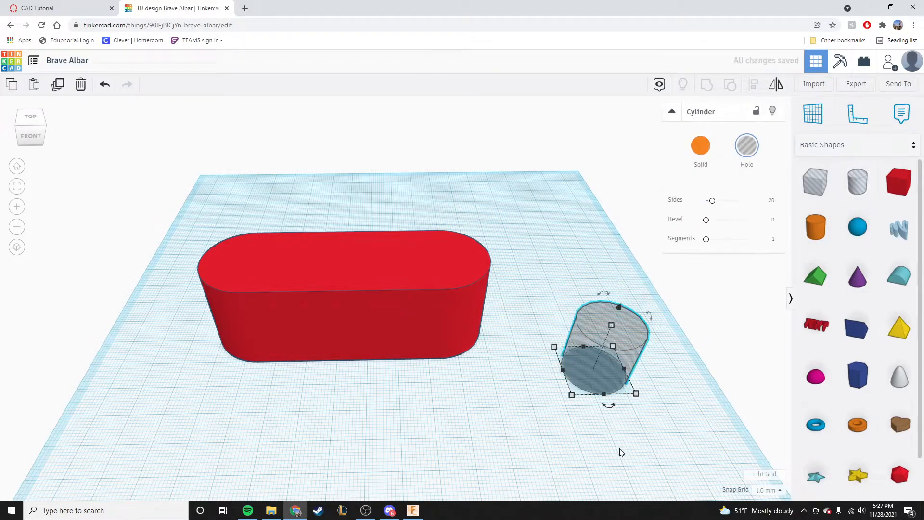
left_click_drag(816, 231, 424, 431)
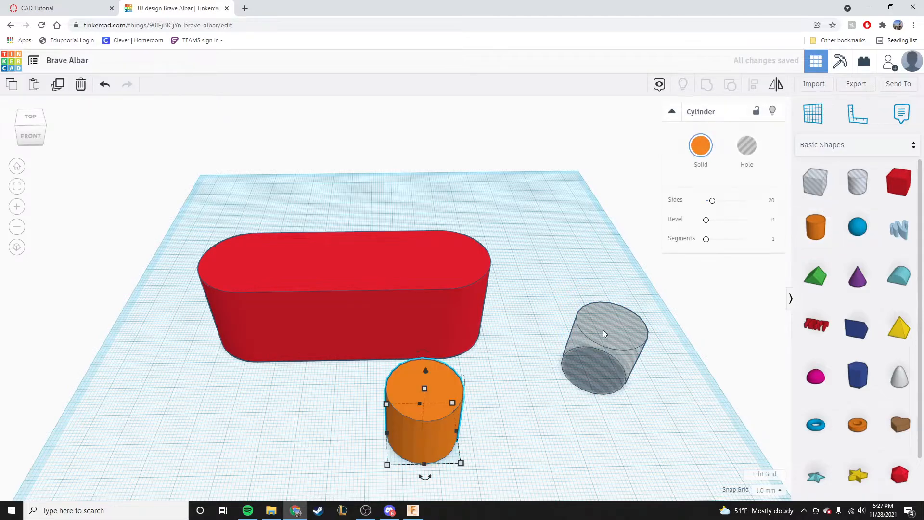
left_click(747, 157)
left_click(701, 146)
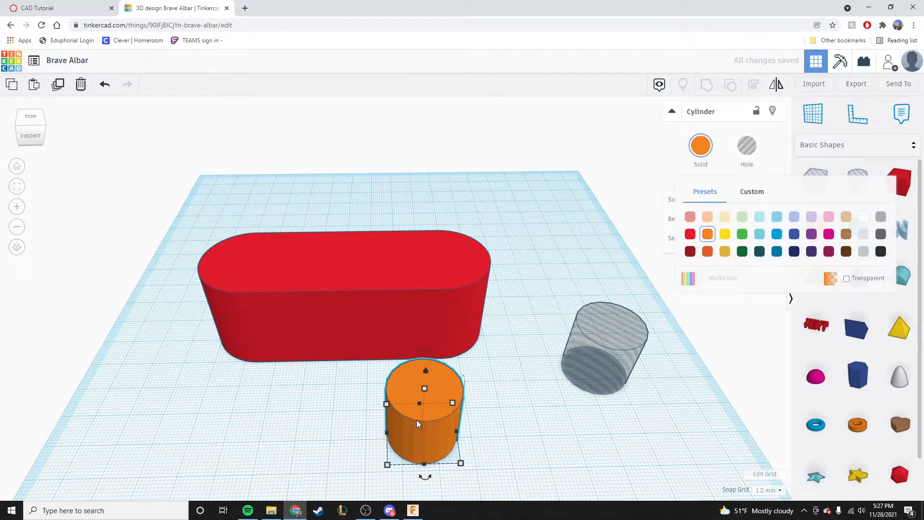
left_click(591, 364)
key("Delete")
left_click(408, 438)
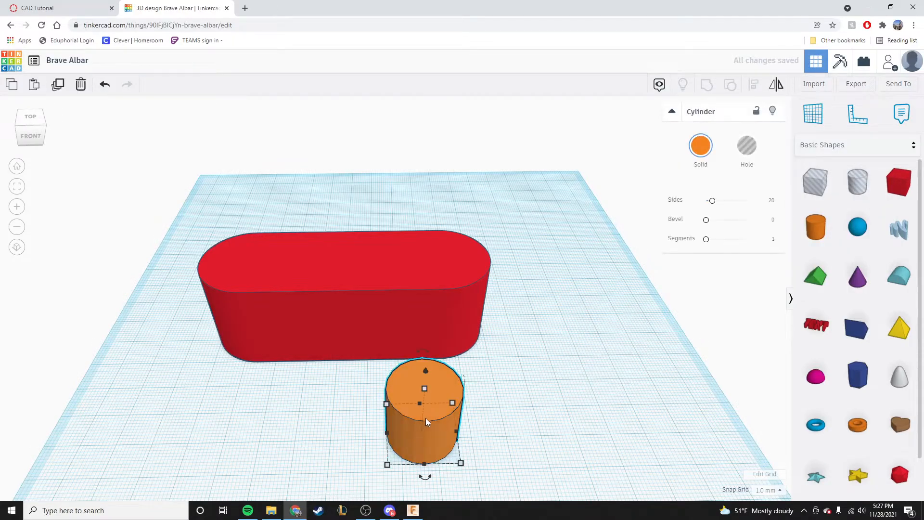
Set the cylinder to 64 sides and stretch it to 80 mm tall beside the part's right end
left_click_drag(712, 200, 748, 200)
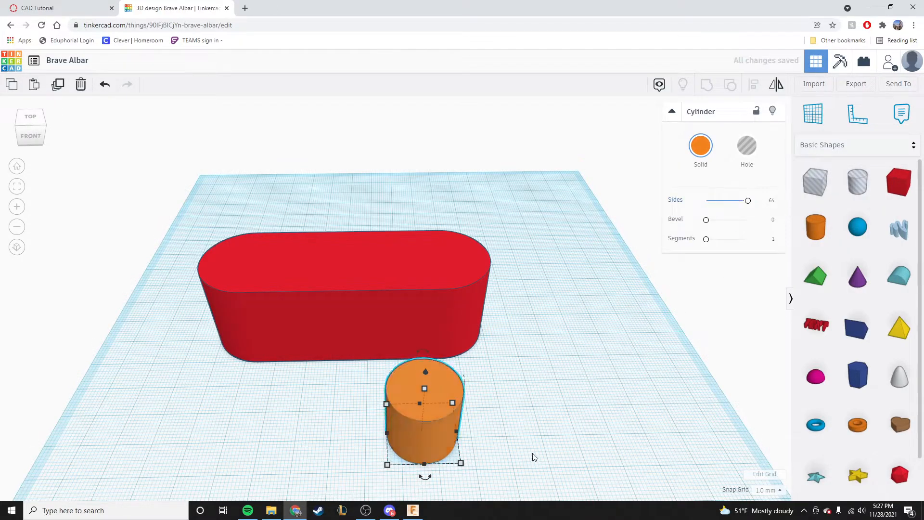
left_click_drag(425, 388, 457, 237)
left_click_drag(417, 409, 558, 315)
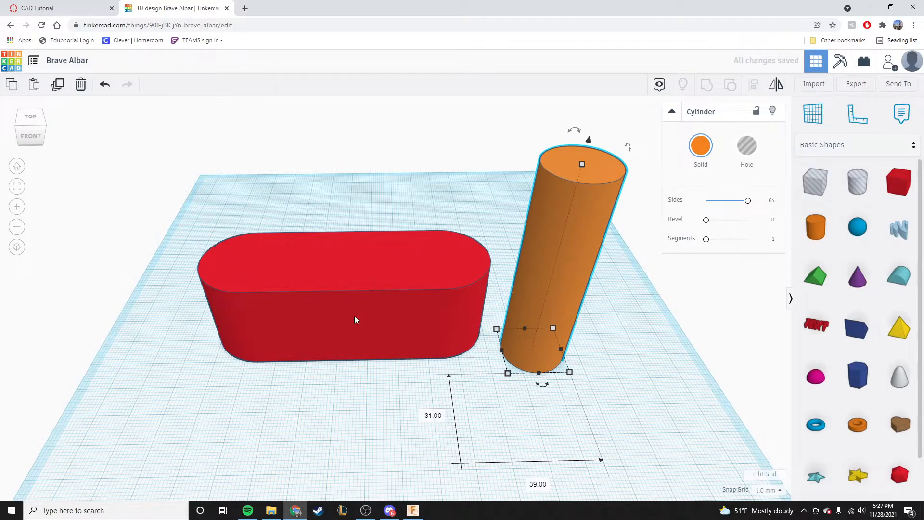
left_click_drag(576, 168, 596, 111)
left_click_drag(394, 287, 597, 253)
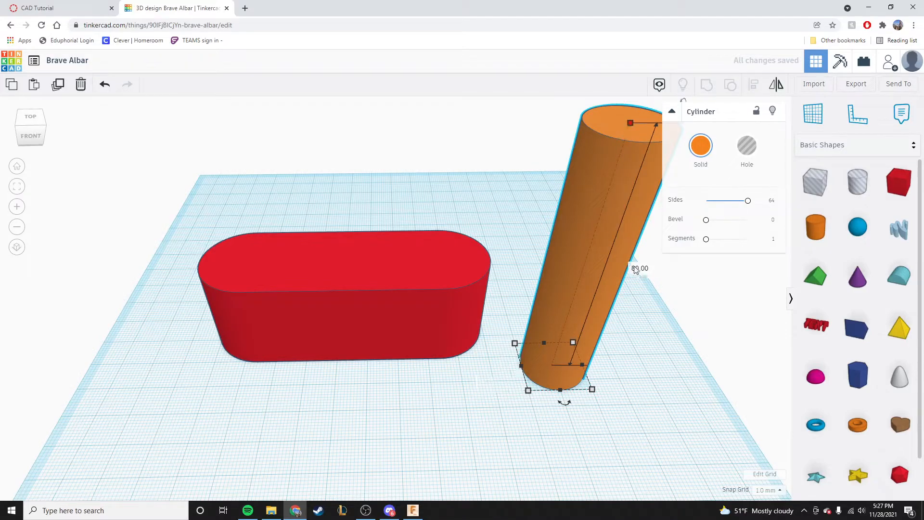
Shorten the cylinder to the part's height, try resizing its base, and undo the base resize
type("20")
key("Return")
left_click_drag(573, 342, 502, 319)
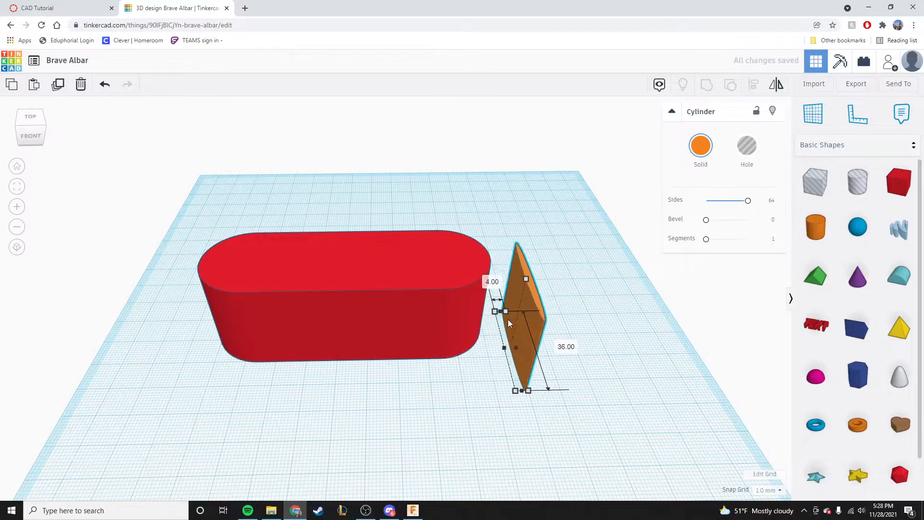
key("ctrl+z")
Try positioning the shortened cylinder inside the part's right half, and undo back to the tall cylinder beside the part
left_click_drag(594, 336, 412, 271)
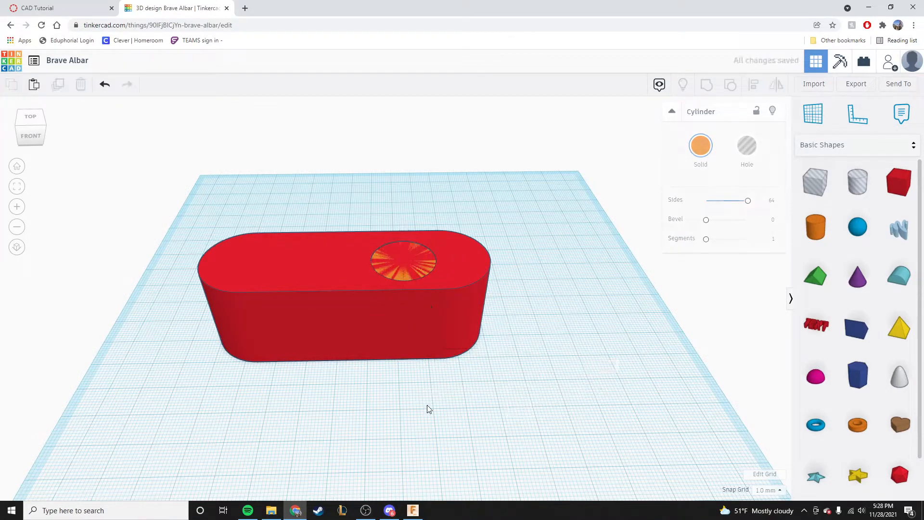
left_click(335, 273)
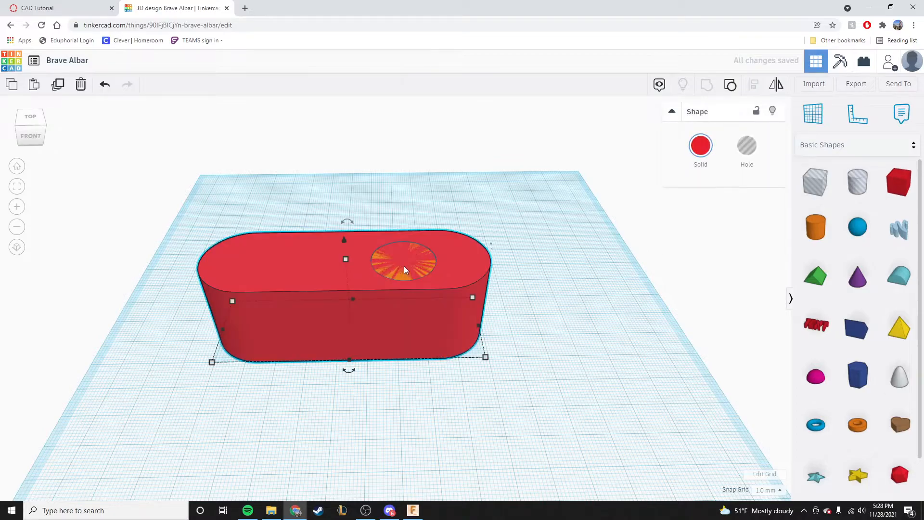
mouse_move(411, 271)
left_mouse_down()
mouse_move(599, 273)
mouse_move(418, 281)
mouse_move(411, 268)
left_mouse_up()
left_click(598, 303)
left_click(406, 272)
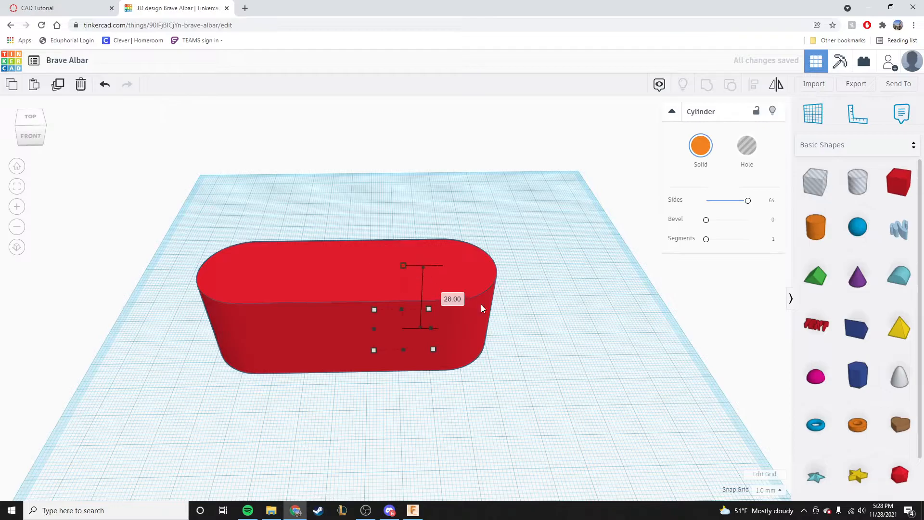
key("ctrl+z")
key("ctrl+z")
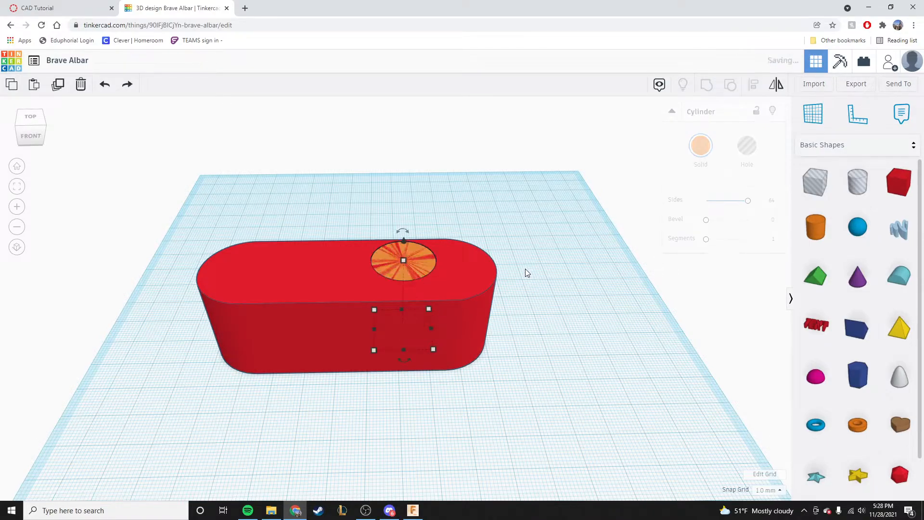
key("ctrl+z")
Move the tall cylinder into the part, slightly right of its middle, and keep it selected
left_click(585, 266)
left_click_drag(593, 255, 371, 191)
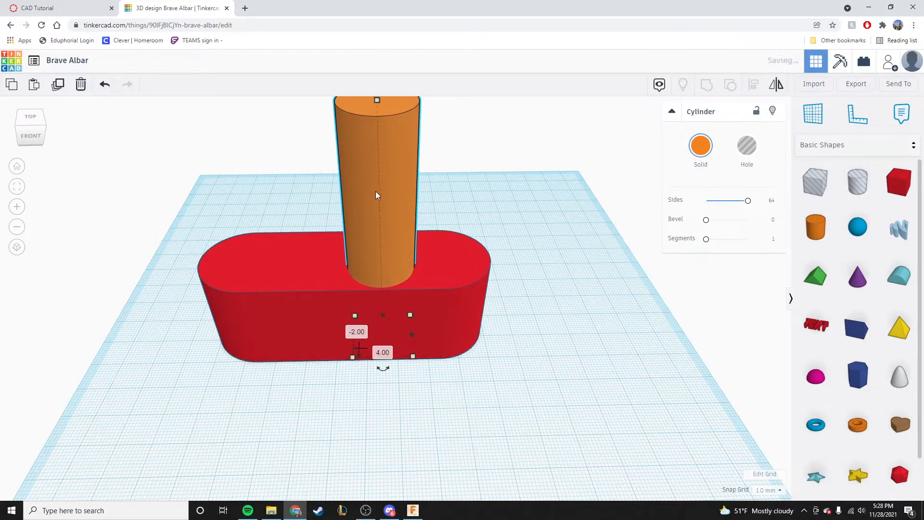
right_click_drag(577, 311, 458, 346)
left_click(566, 322)
left_click(397, 273)
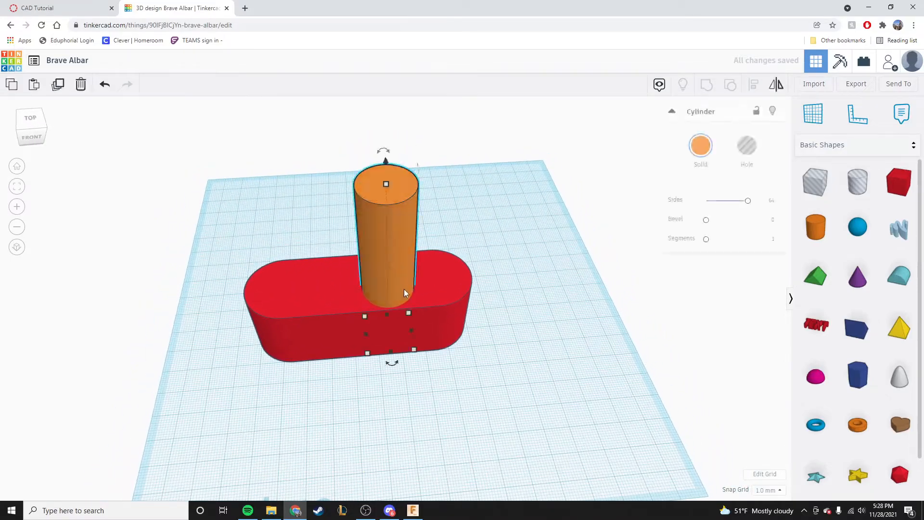
Set the cylinder's length and width to 15 mm, following the drawing's hole diameter, and nudge it slightly within the part
left_click(42, 8)
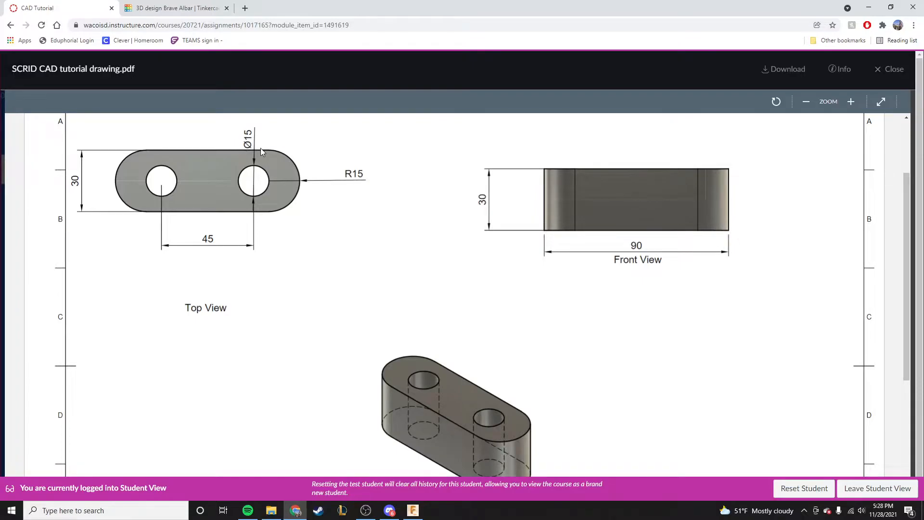
left_click(169, 9)
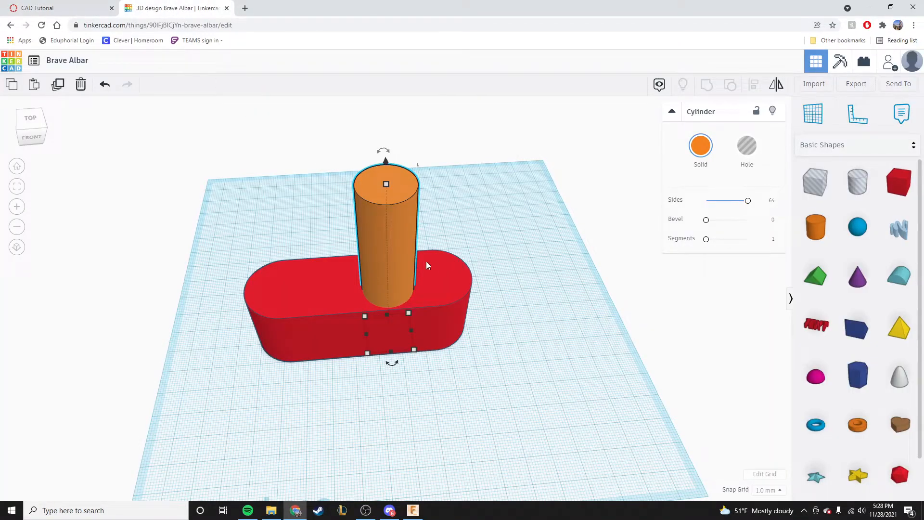
mouse_move(413, 352)
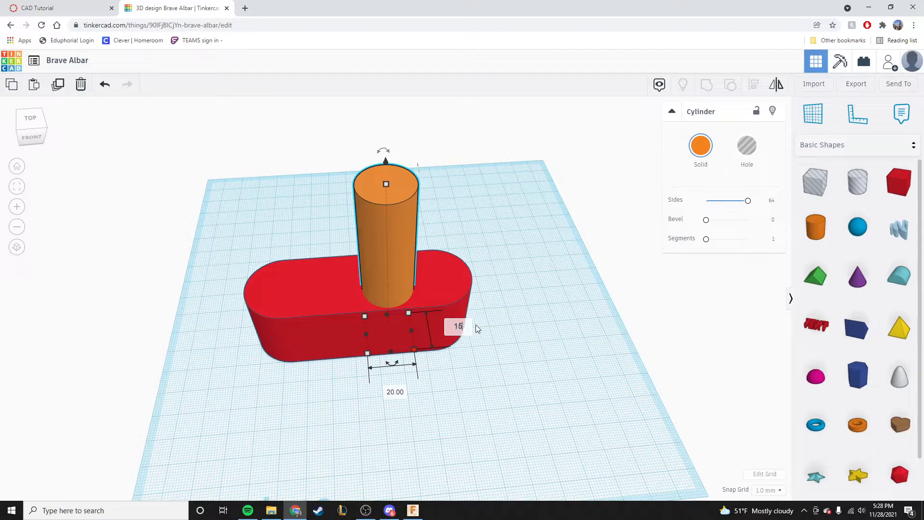
key("Tab")
type("51")
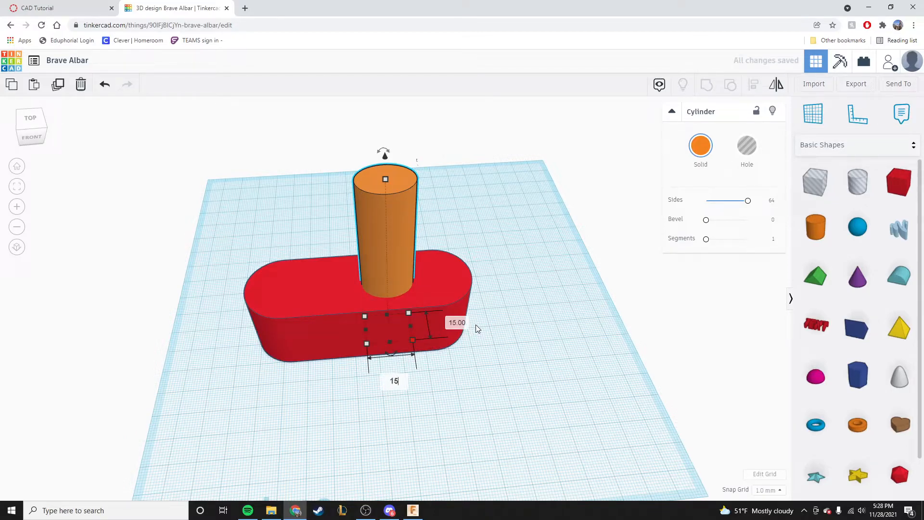
key("Return")
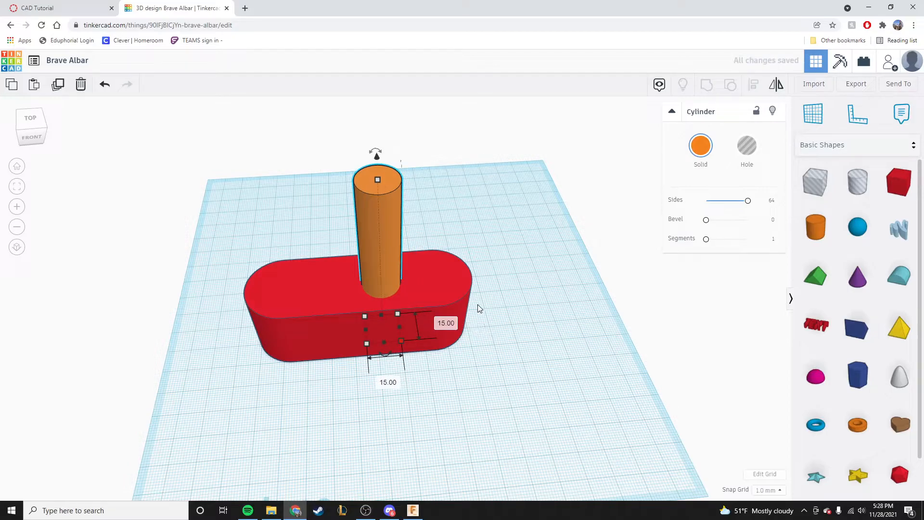
mouse_move(385, 265)
left_mouse_down()
mouse_move(392, 278)
mouse_move(390, 267)
left_mouse_up()
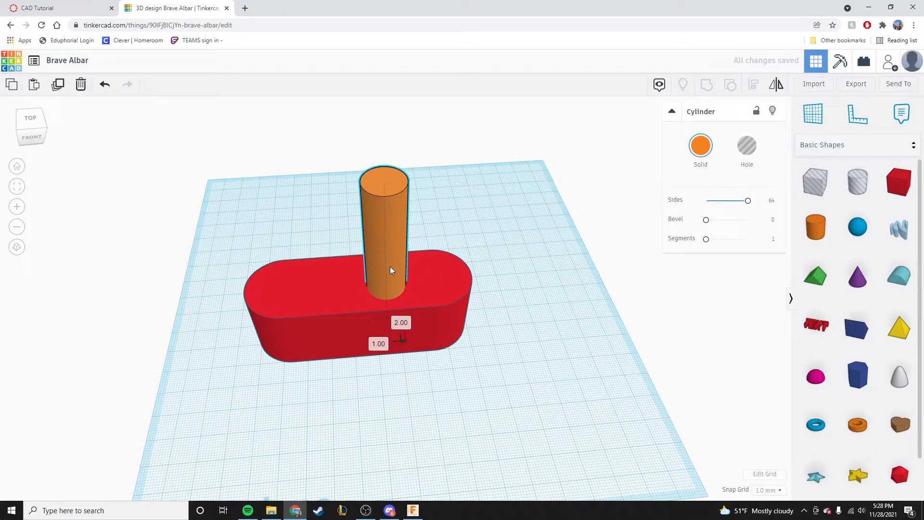
mouse_move(445, 387)
right_mouse_down()
mouse_move(447, 447)
mouse_move(447, 382)
right_mouse_up()
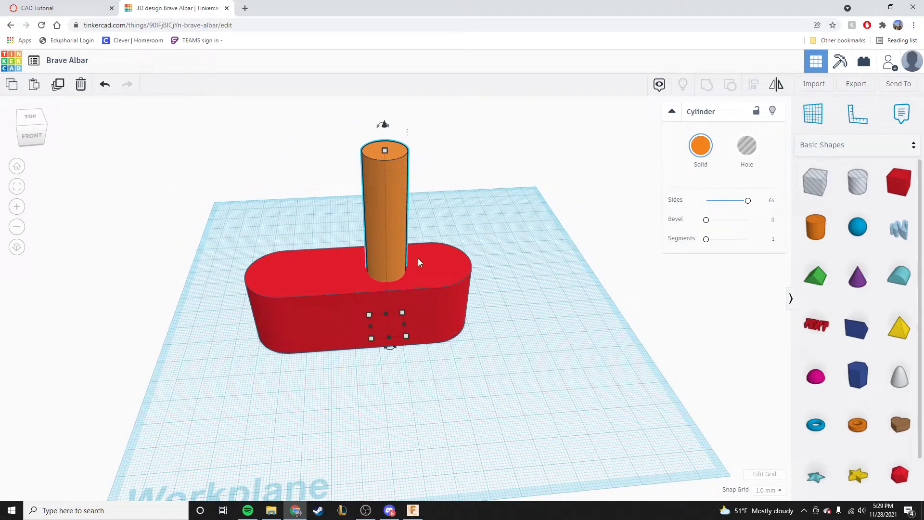
Move the tall cylinder out in front of the part's left half, and paste a copy in front of its right half
left_click_drag(384, 251, 327, 343)
left_click(473, 386)
left_click(313, 326)
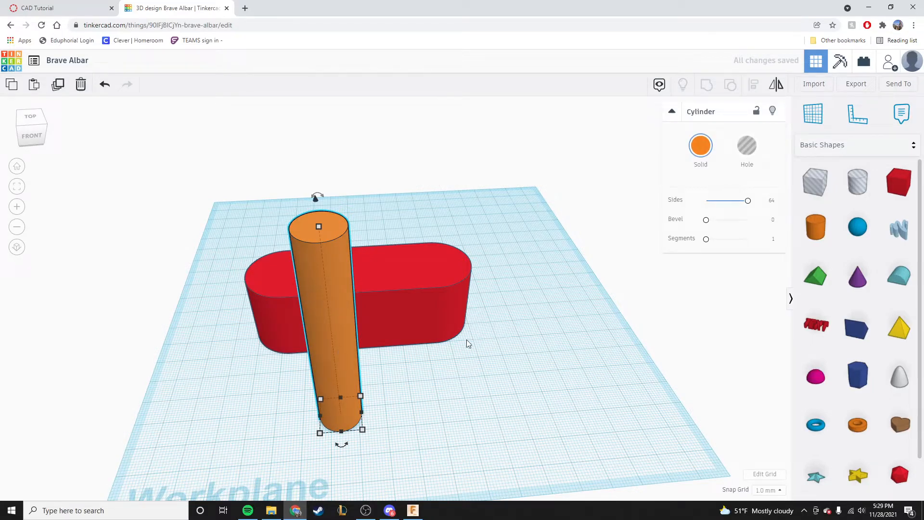
left_click(486, 394)
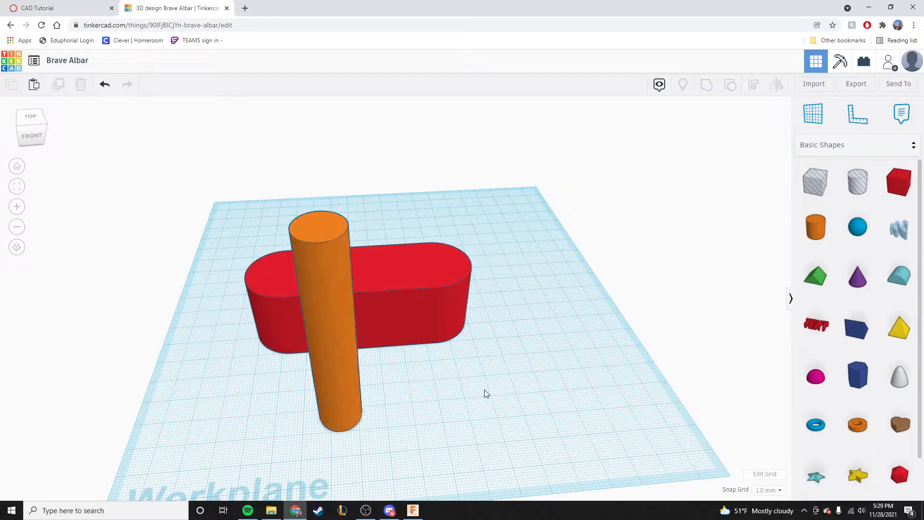
key("ctrl+v")
left_click_drag(364, 358, 445, 352)
left_click(531, 400)
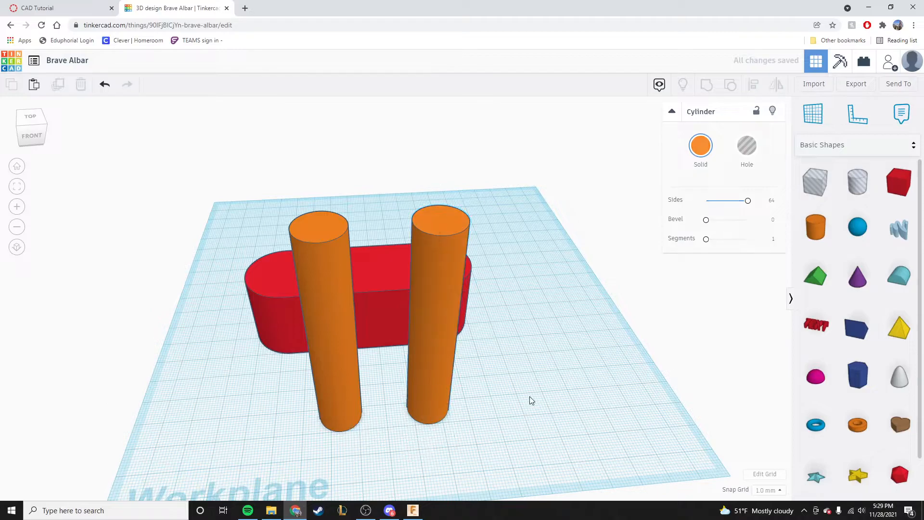
Check the hole spacing on the CAD drawing, and place a ruler on the workplane at the front left of the two cylinders
left_click(66, 11)
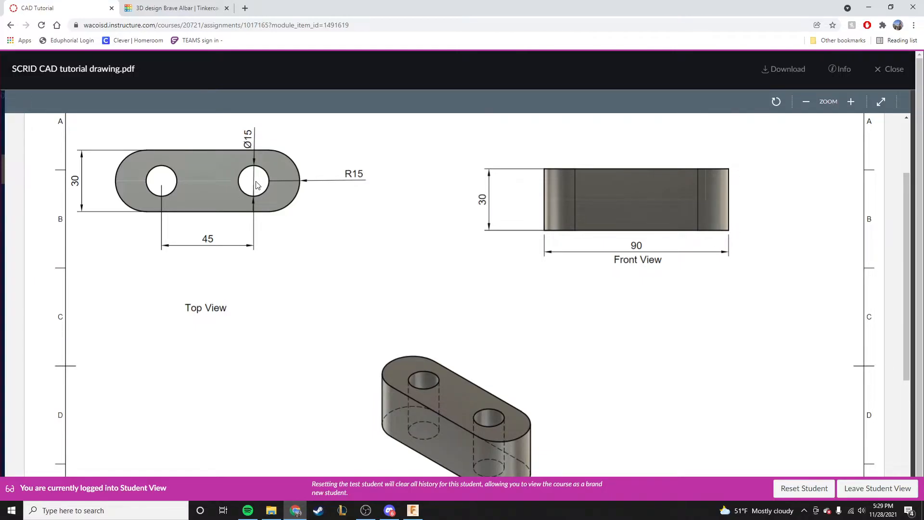
left_click(183, 9)
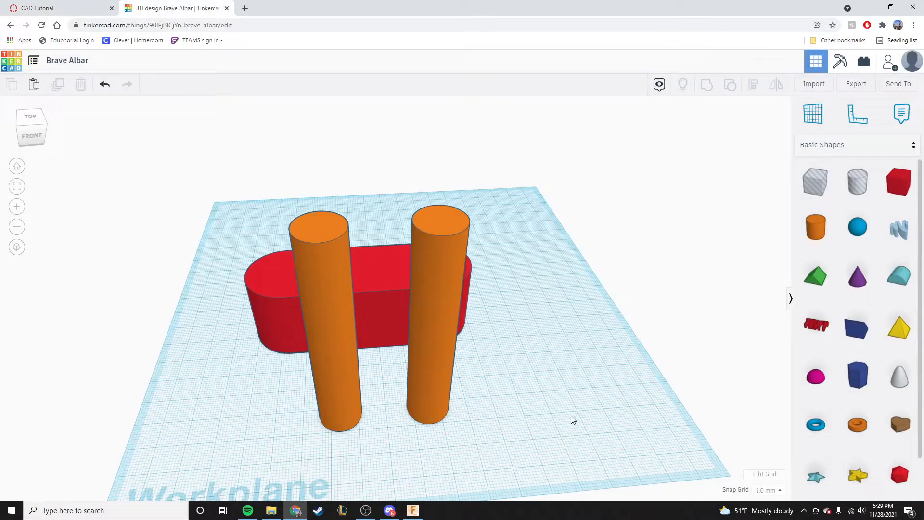
scroll(577, 361, "down", 5)
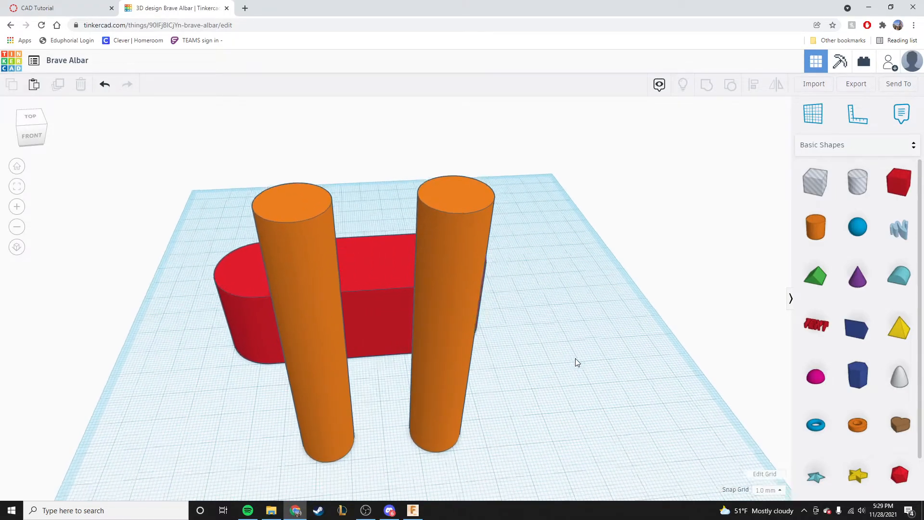
right_click_drag(466, 374, 419, 382)
left_click(858, 113)
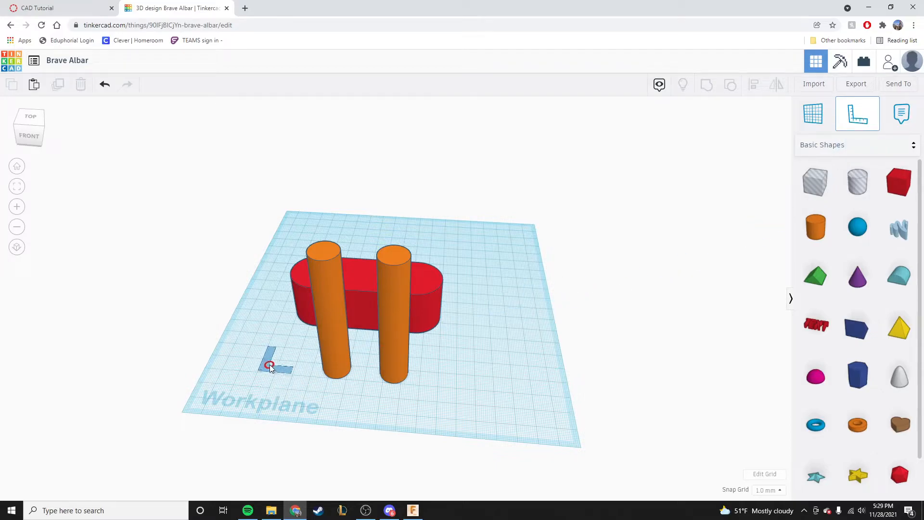
left_click(262, 380)
right_click_drag(353, 393, 283, 385)
scroll(283, 386, "down", 3)
scroll(289, 390, "up", 8)
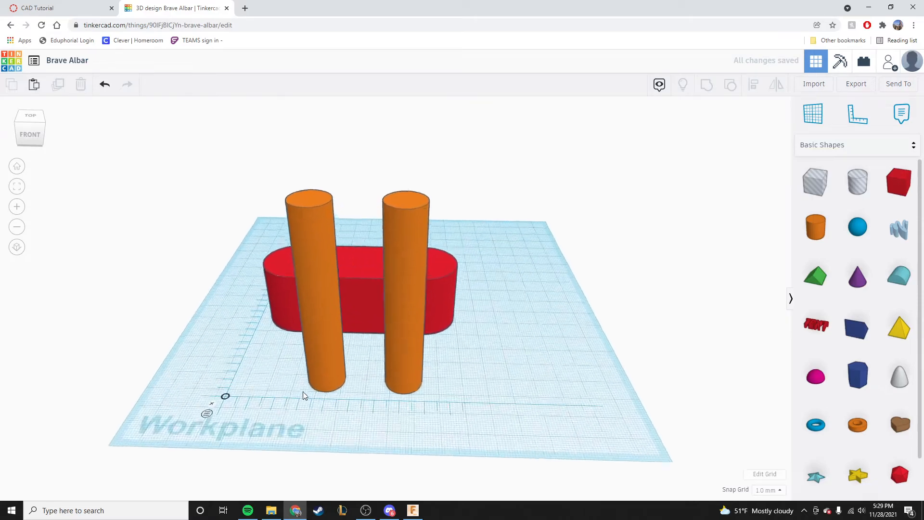
scroll(208, 458, "down", 4)
scroll(237, 443, "up", 4)
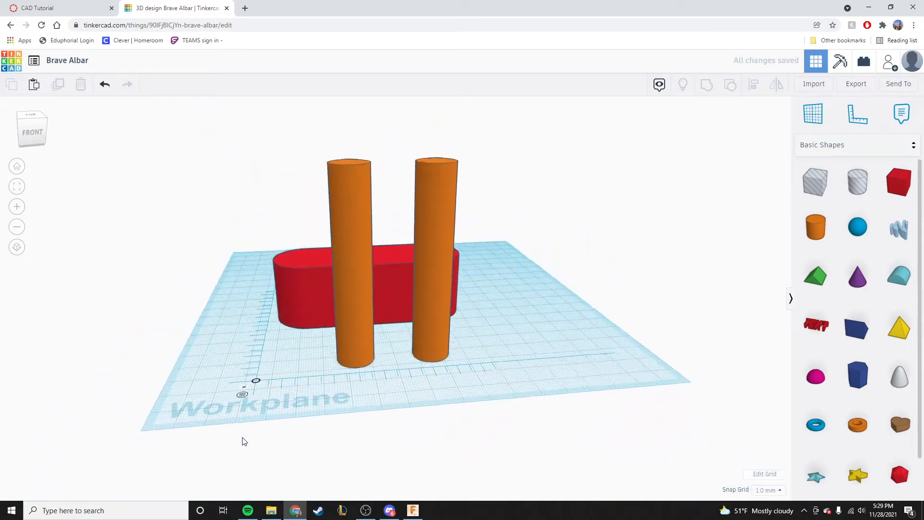
right_click_drag(329, 422, 259, 438)
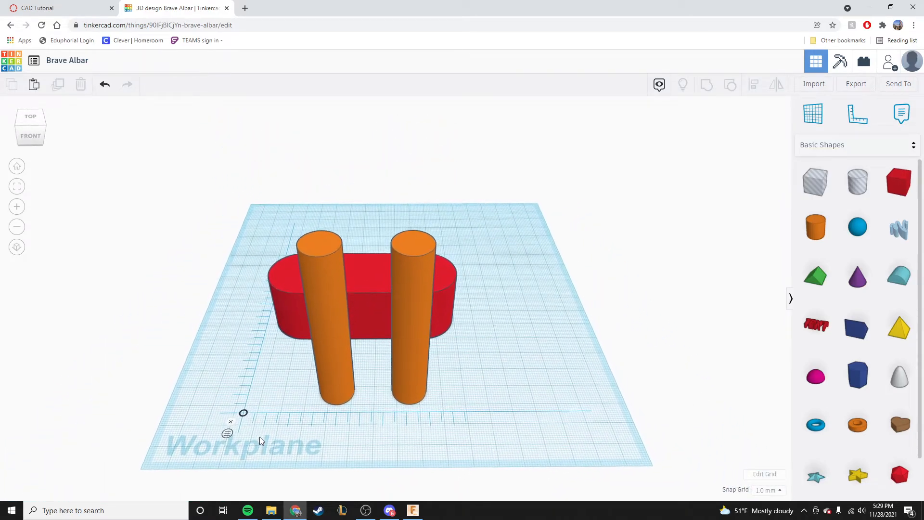
Set the left cylinder's two horizontal ruler offsets to 0 mm
left_click(342, 383)
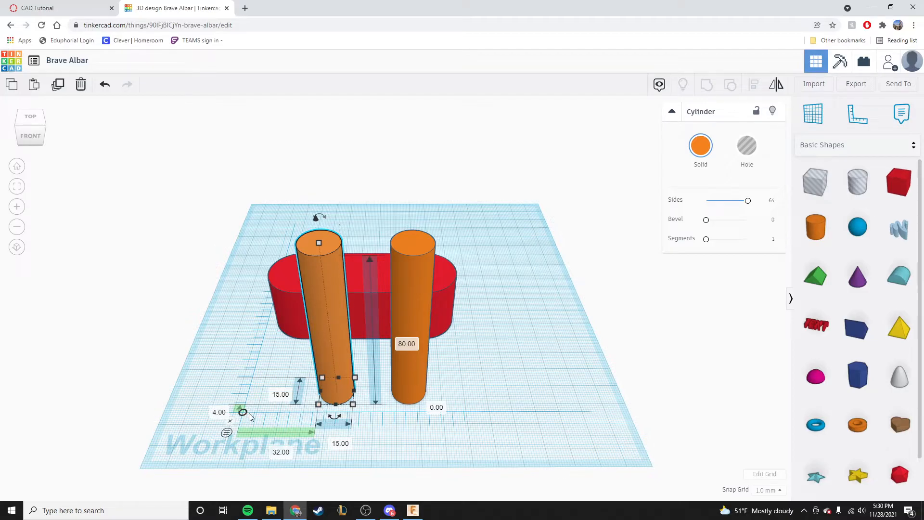
left_click(229, 414)
type("0")
left_click(284, 454)
type("0")
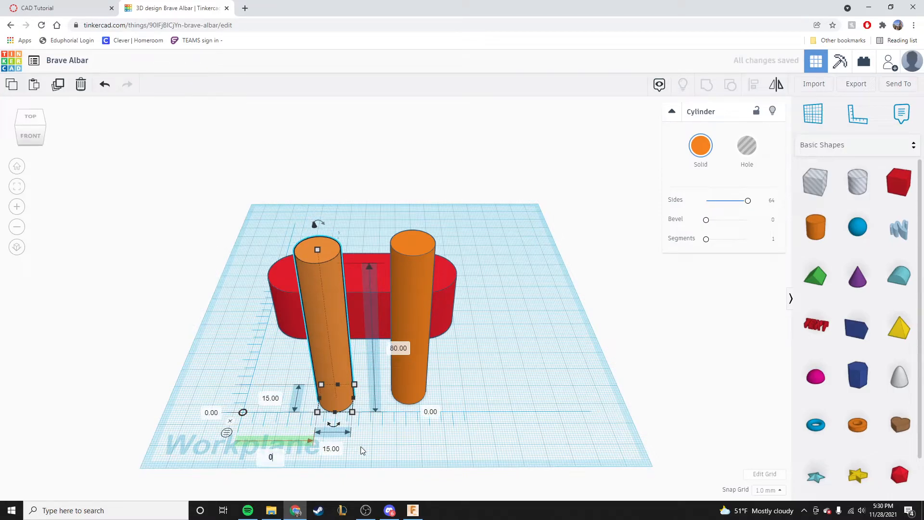
key("Return")
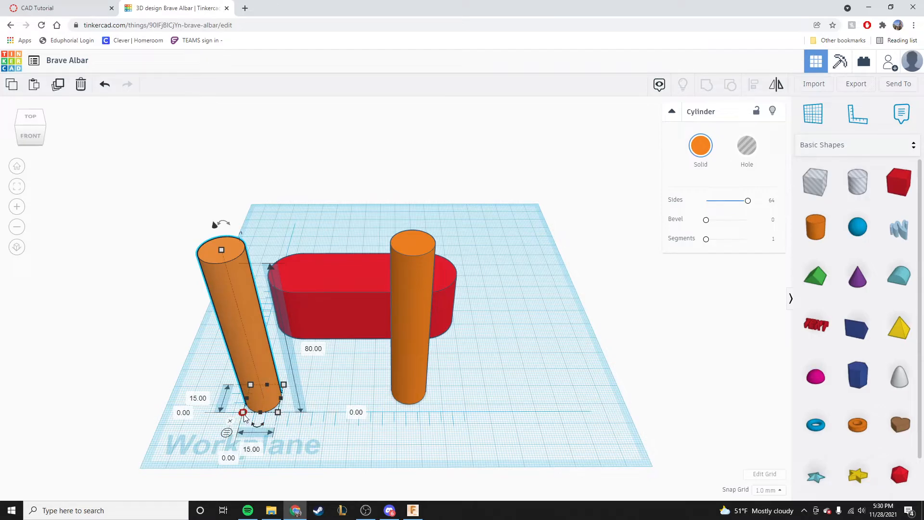
left_click(351, 447)
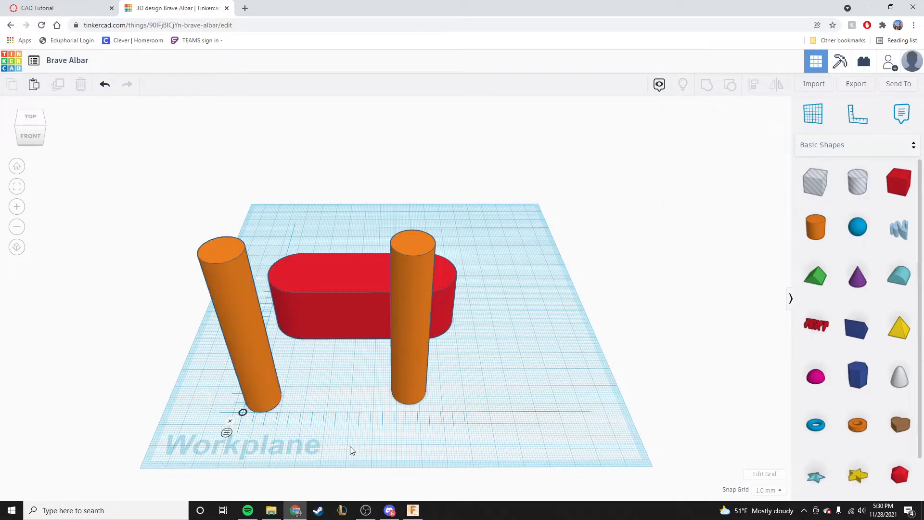
Check the hole centres on the drawing, and set the left cylinder's two horizontal ruler offsets to -7.5 mm to centre it on the ruler origin
left_click(408, 381)
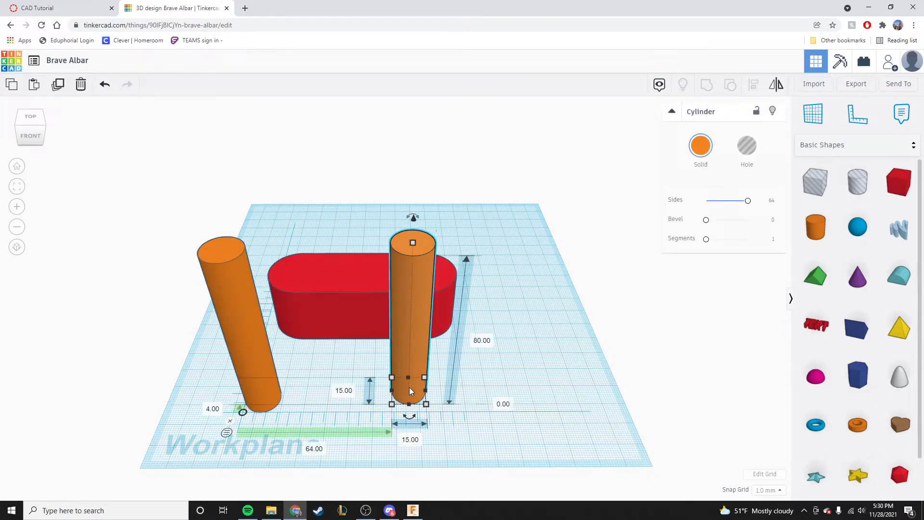
left_click(499, 427)
left_click(260, 395)
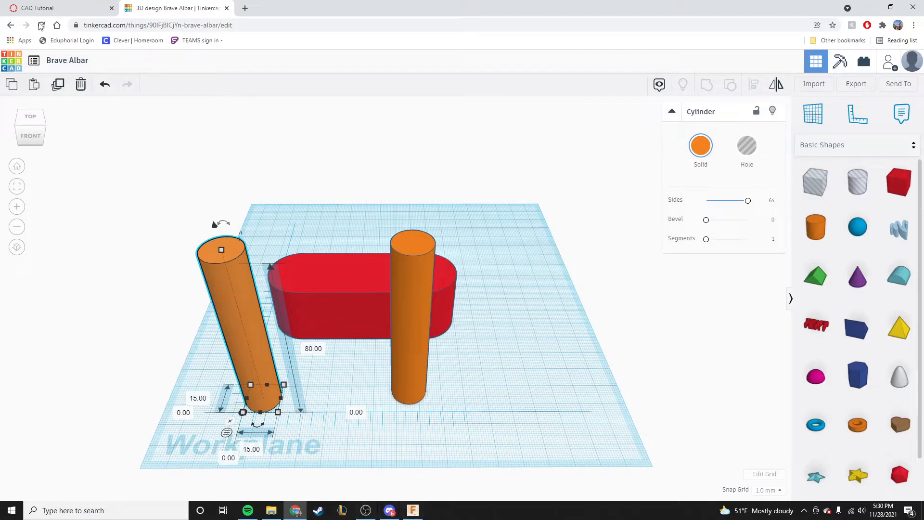
left_click(57, 9)
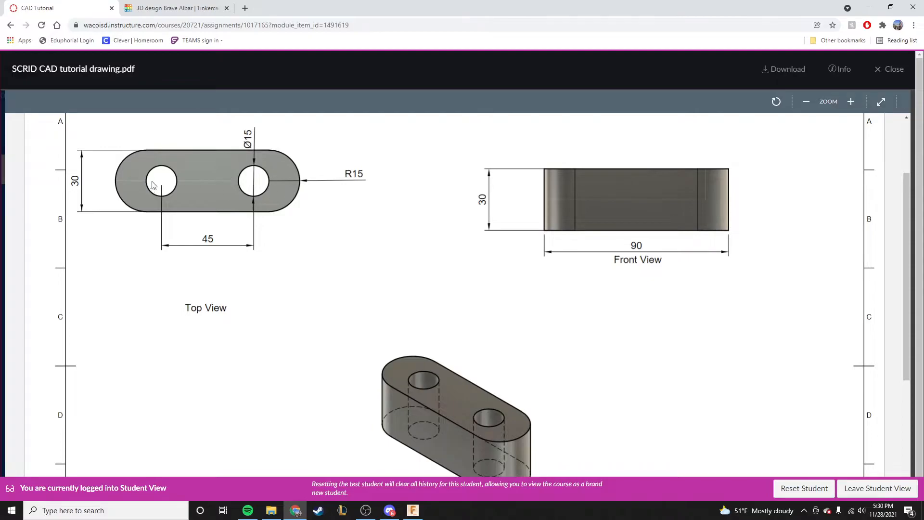
left_click(174, 8)
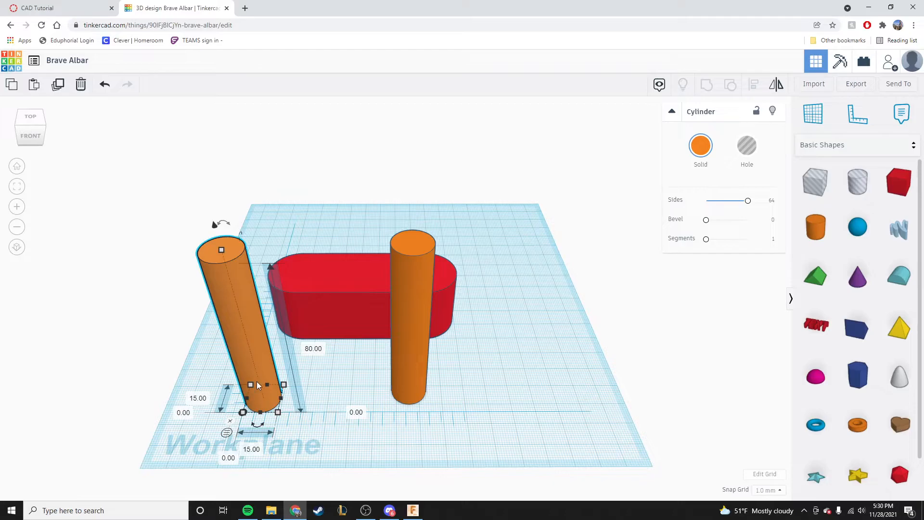
left_click(183, 414)
type("-7.5")
key("Return")
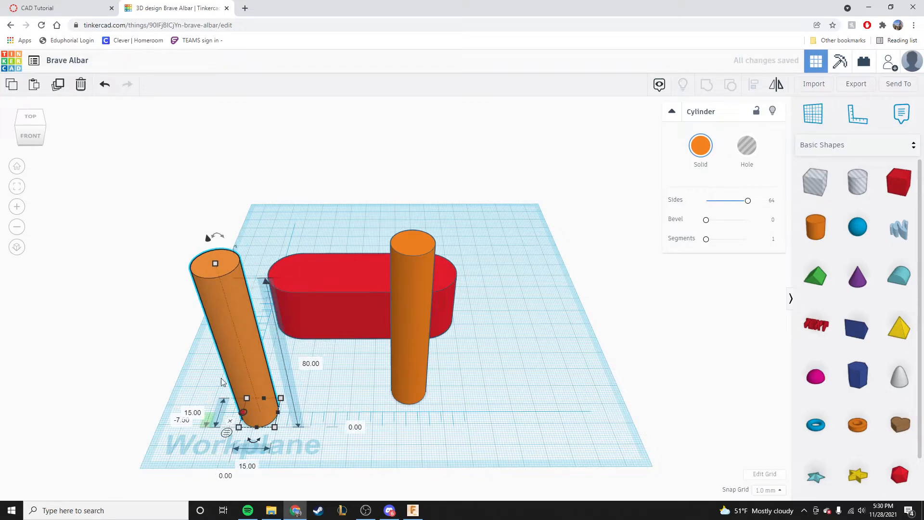
left_click(234, 477)
type("-7.5")
key("Return")
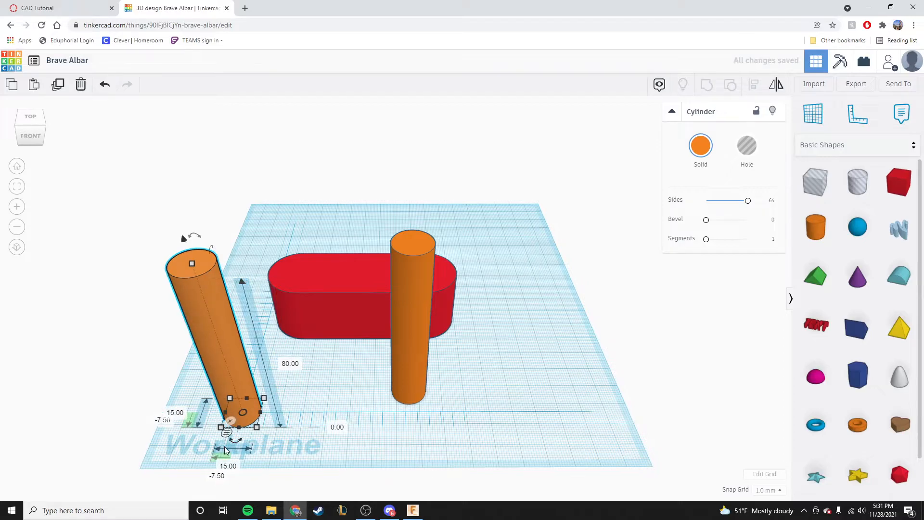
Move the right cylinder slightly forward, and set its front-to-back ruler offset to -7.5 mm to line it up with the left one
right_click_drag(324, 449, 434, 423)
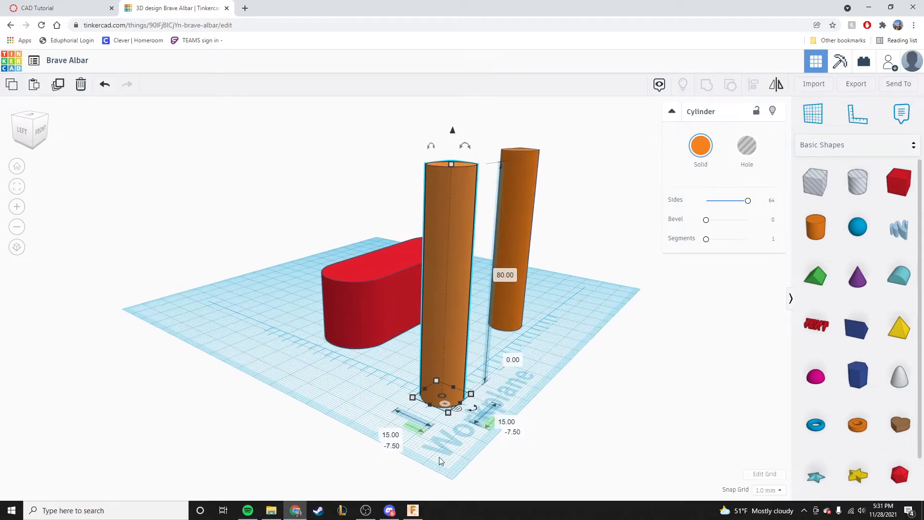
right_click_drag(440, 471, 309, 447)
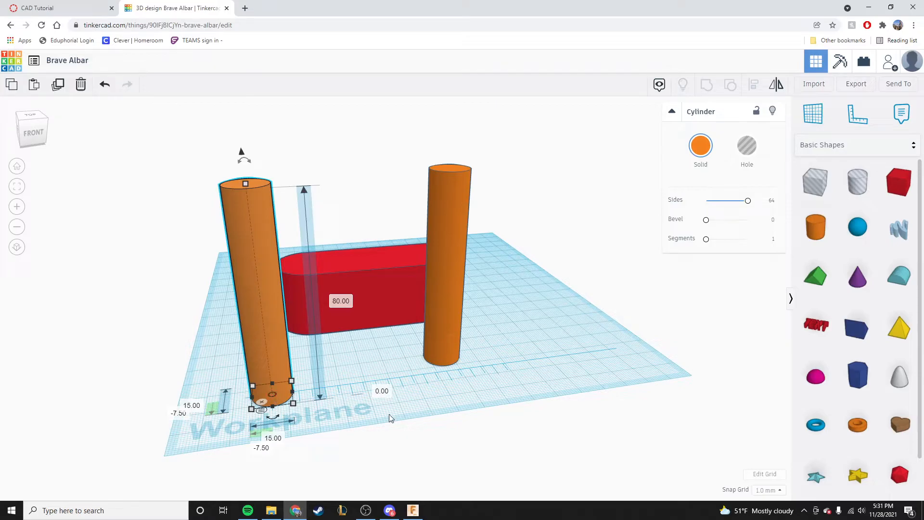
right_click_drag(405, 406, 393, 426)
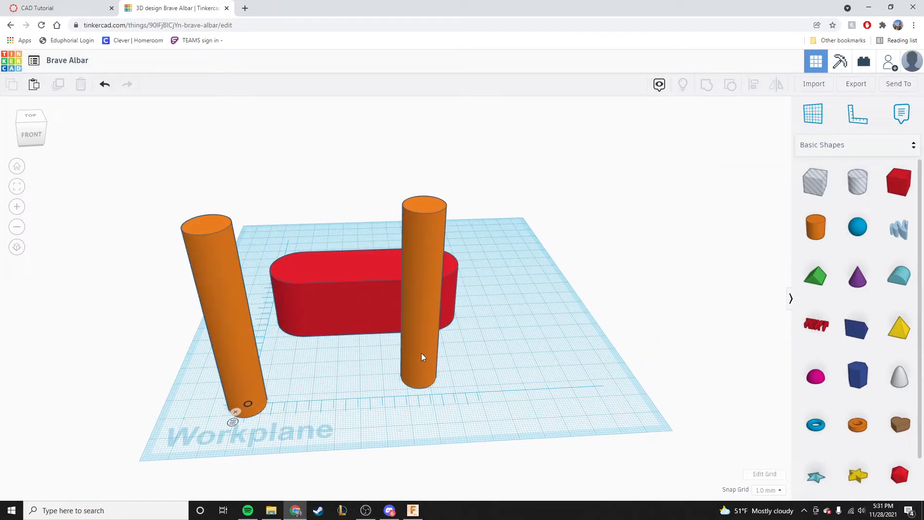
left_click(420, 369)
left_click_drag(418, 346, 399, 368)
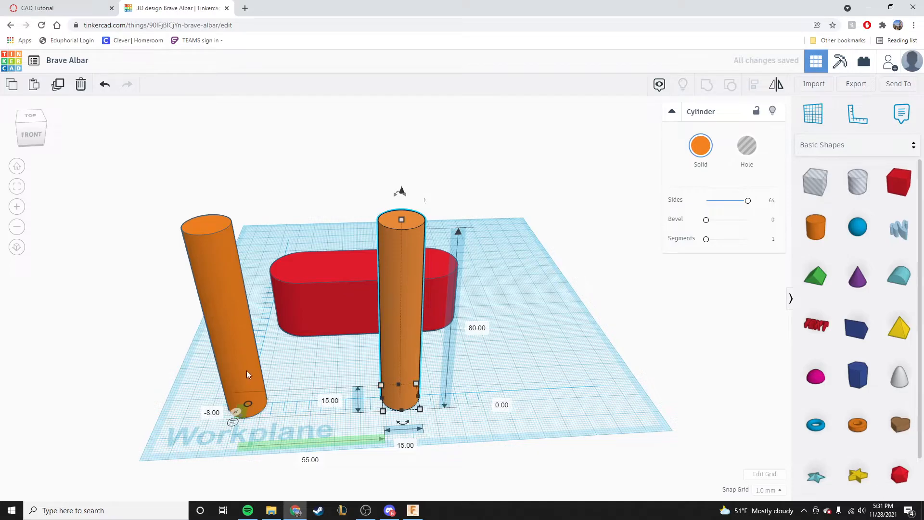
left_click(246, 371)
left_click(399, 373)
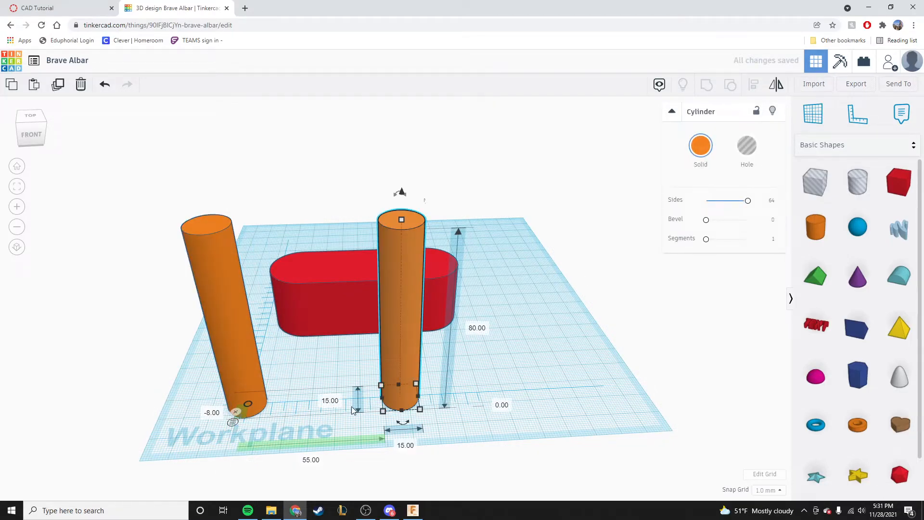
left_click(212, 413)
type("-7.5")
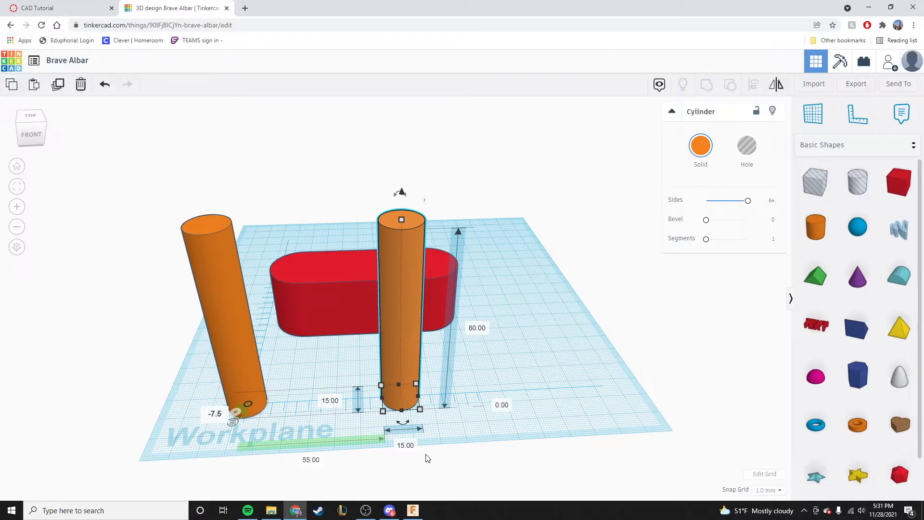
key("Return")
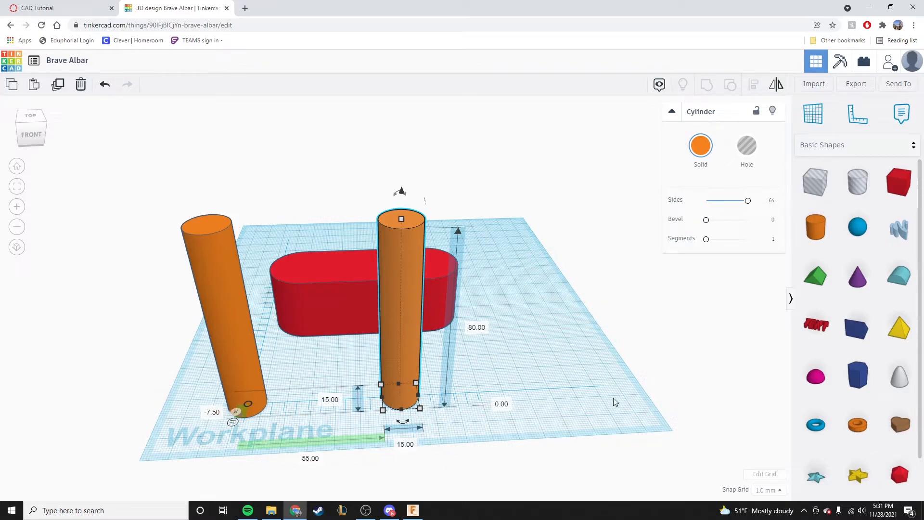
Calculate 45 - 7.5 in Calculator, and set the right cylinder's sideways ruler offset to 37.5 mm
left_click(310, 459)
key("Return")
left_click(311, 460)
left_click(70, 514)
type("calcu")
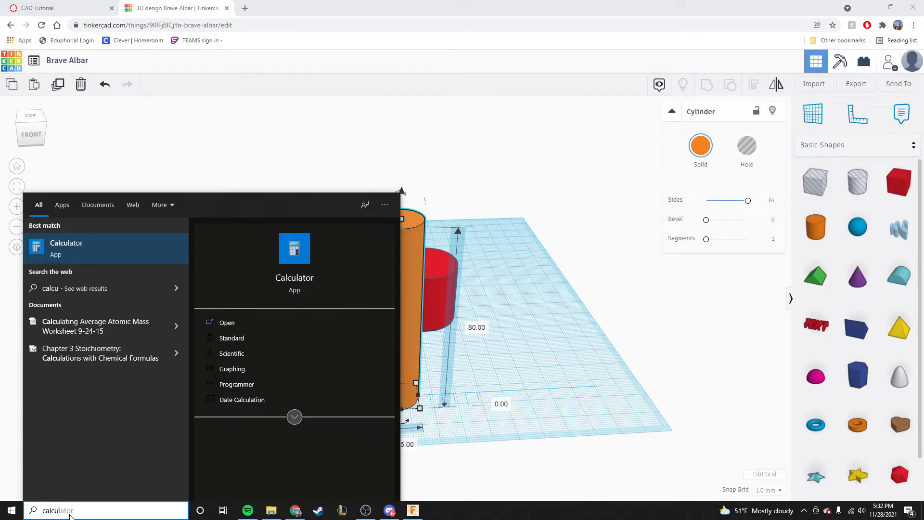
type("lator")
key("Return")
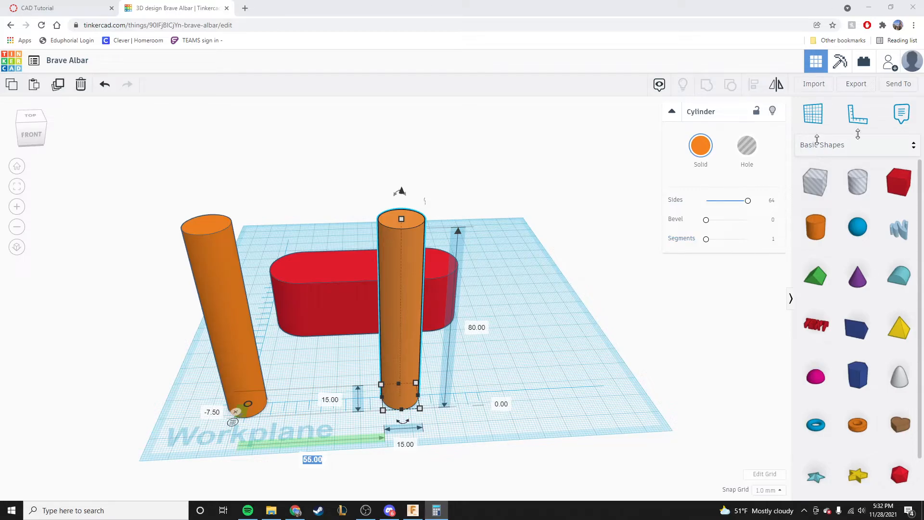
key("alt+Tab")
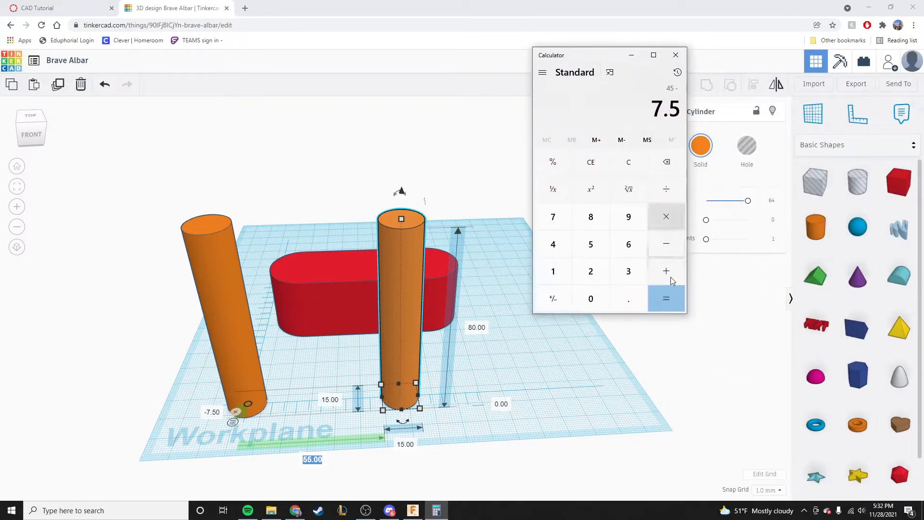
left_click(666, 298)
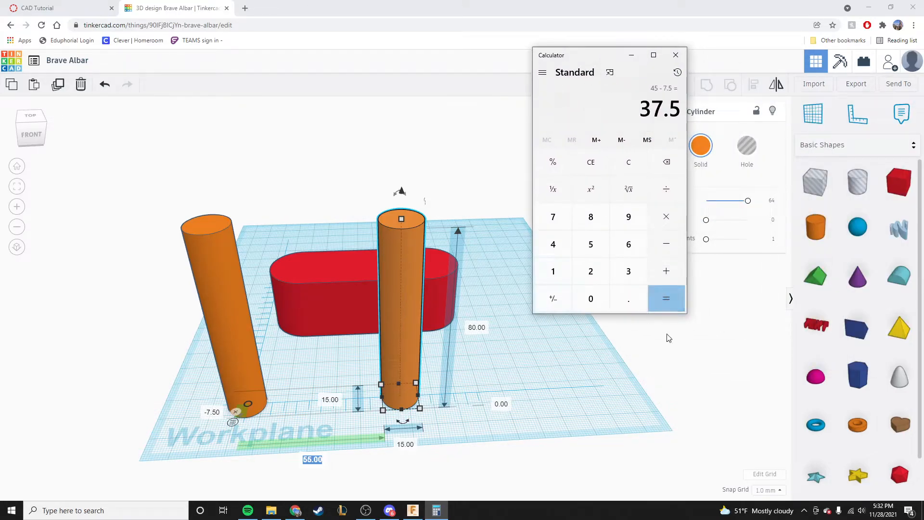
left_click(319, 458)
type("37.5")
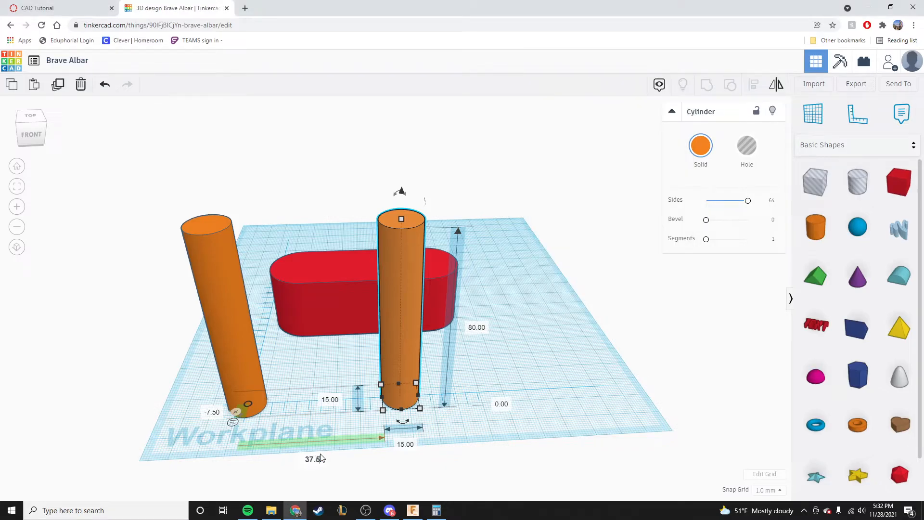
key("Return")
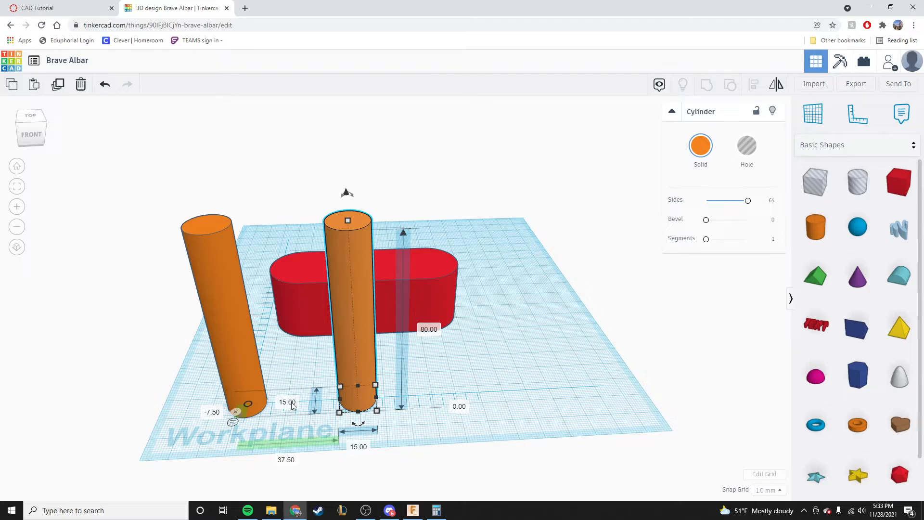
Inspect the ruler offsets of both cylinders to compare their spacing
left_click(551, 368)
left_click(236, 361)
left_click(350, 381)
left_click(260, 380)
left_click(354, 373)
left_click(610, 394)
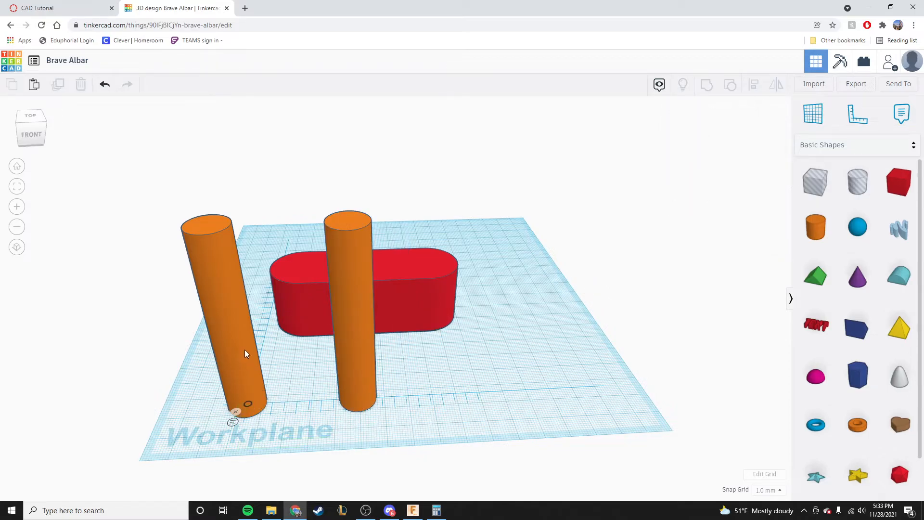
left_click(248, 354)
left_click(360, 358)
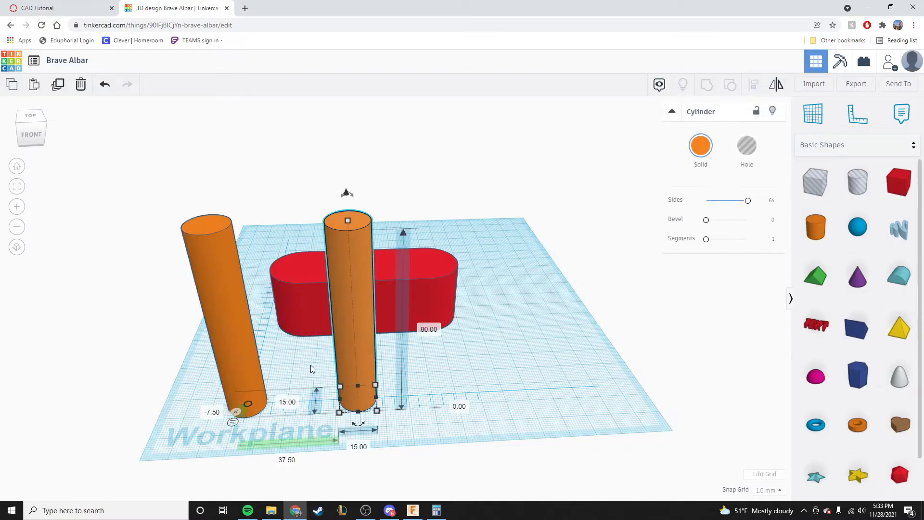
Group the two orange cylinders and move the group toward the red body, to ruler offsets of about 23 mm sideways and 12 mm front-to-back
left_click(227, 353, "shift")
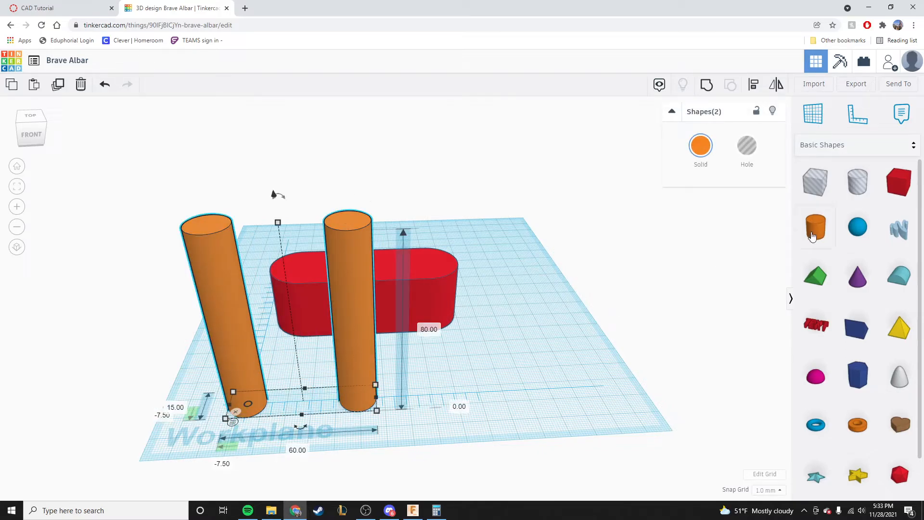
left_click(708, 85)
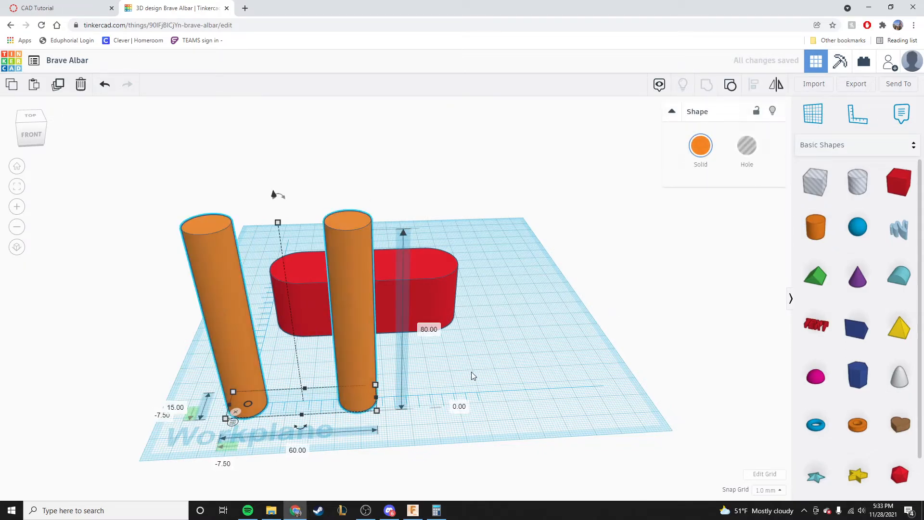
left_click(484, 378)
left_click(360, 371)
left_click_drag(360, 369, 435, 333)
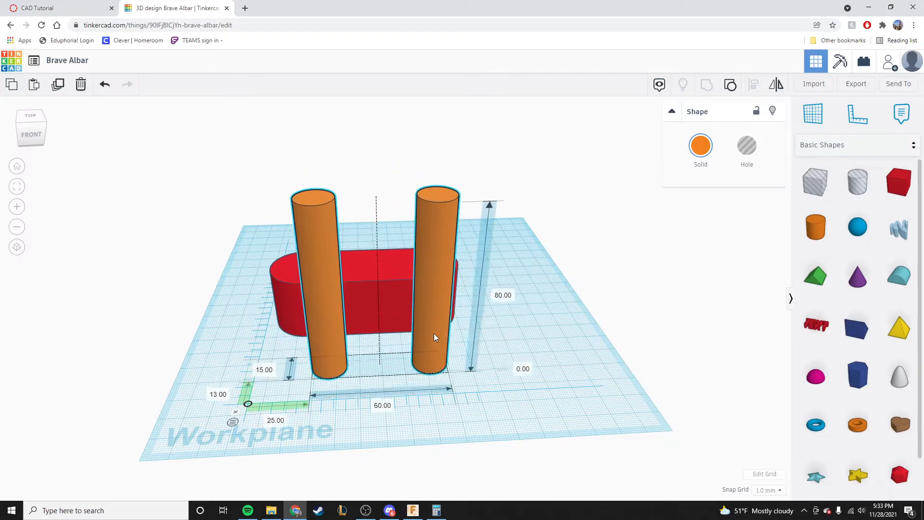
left_click(554, 350)
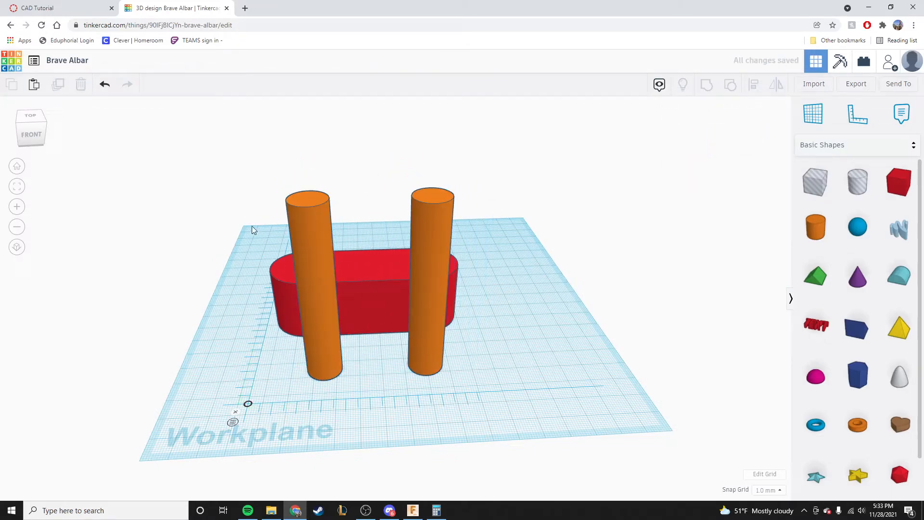
Align the cylinder group and the red body on their front-to-back centres
left_click(433, 306)
left_click(370, 279, "shift")
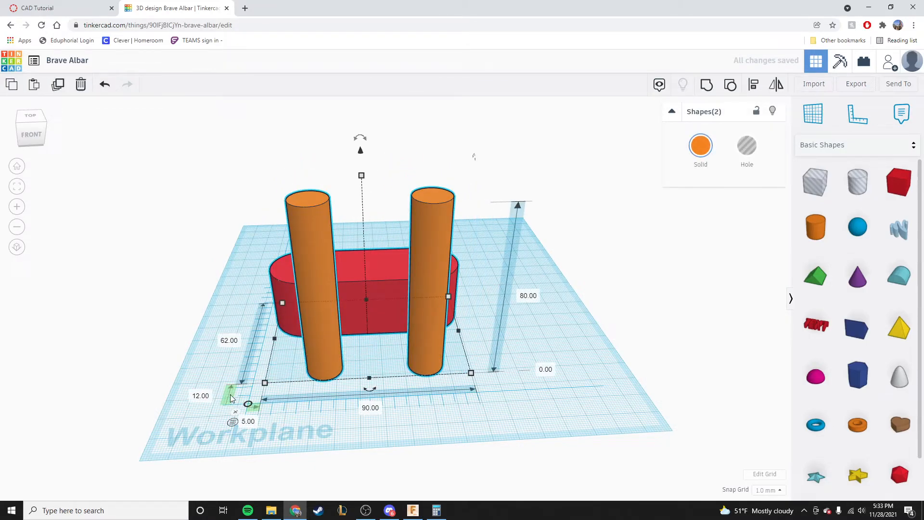
right_click_drag(175, 370, 396, 332)
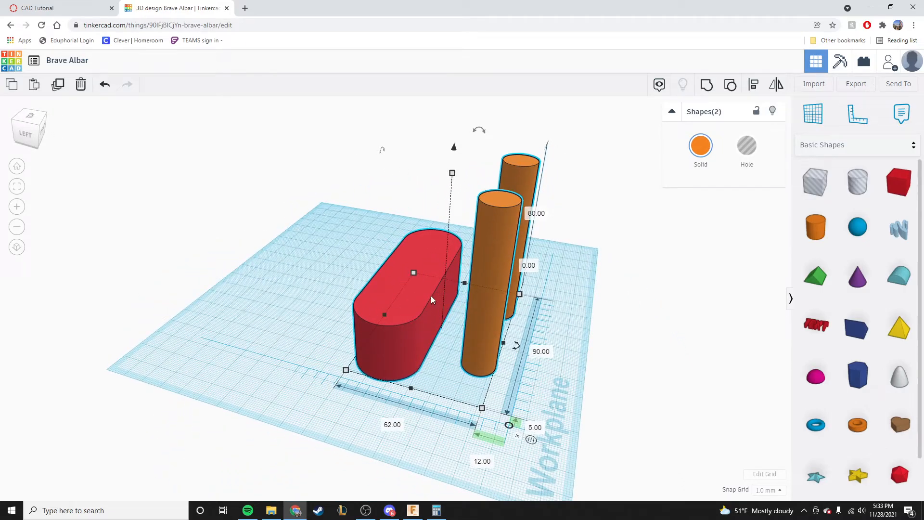
left_click(580, 310)
left_click(482, 299)
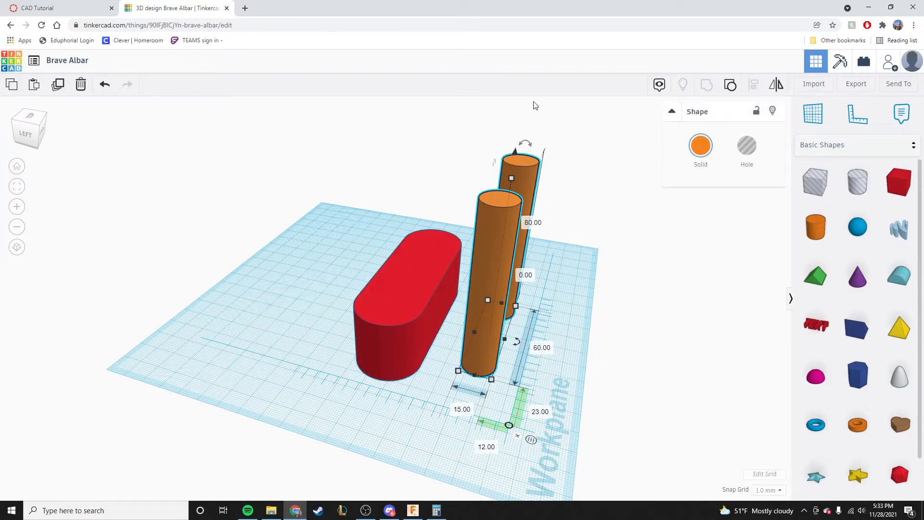
left_click(393, 292, "shift")
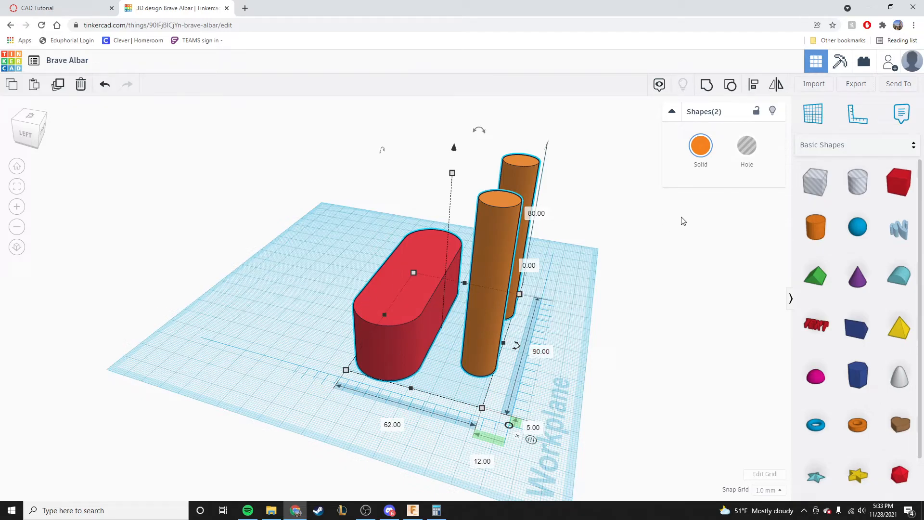
left_click(755, 85)
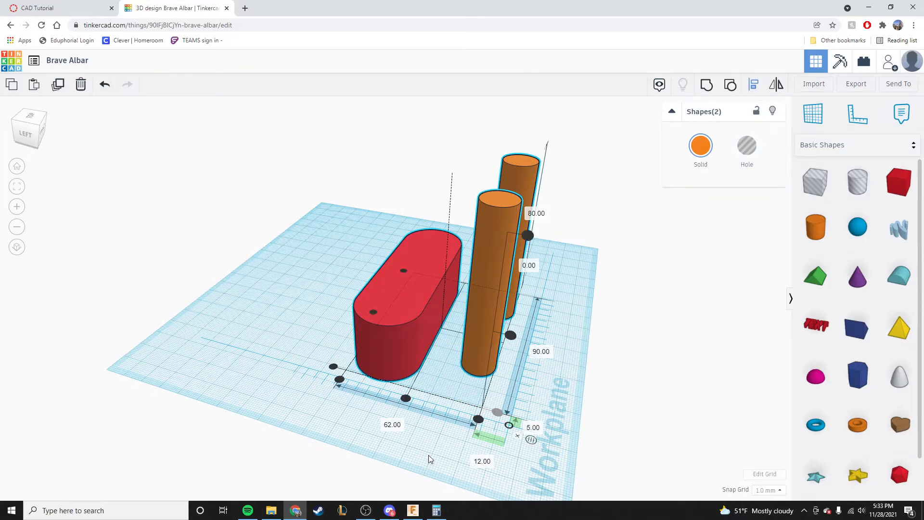
left_click(406, 400)
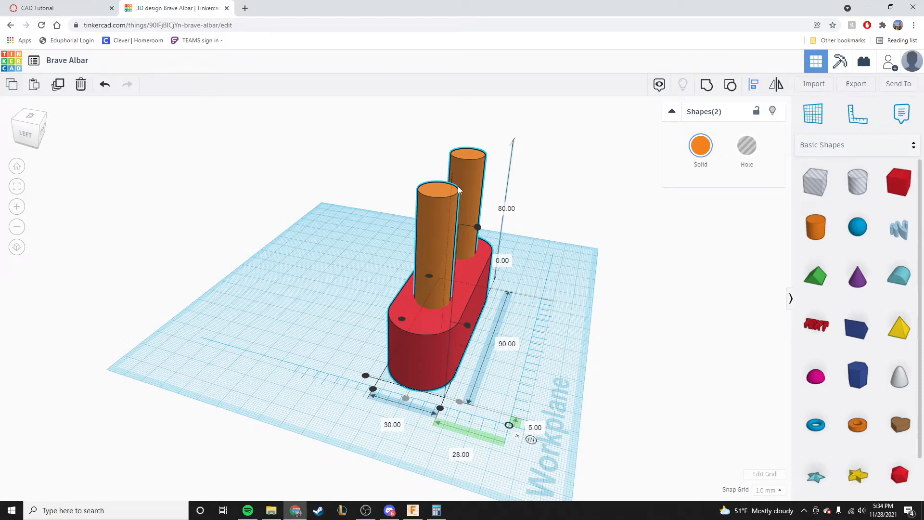
Align the cylinder group with the red body's centre along its 90 mm length
right_click_drag(526, 385, 321, 404)
key("l")
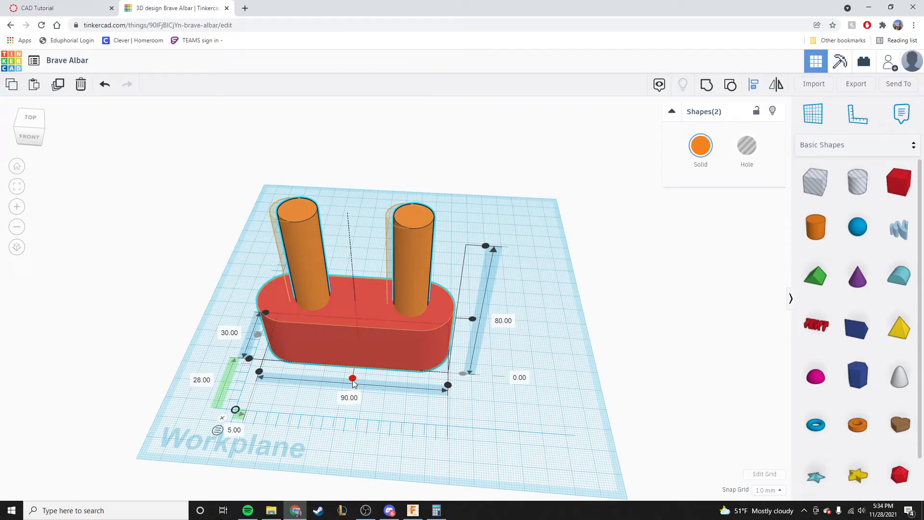
left_click(352, 379)
mouse_move(403, 430)
right_mouse_down()
mouse_move(404, 459)
mouse_move(415, 444)
right_mouse_up()
key("l")
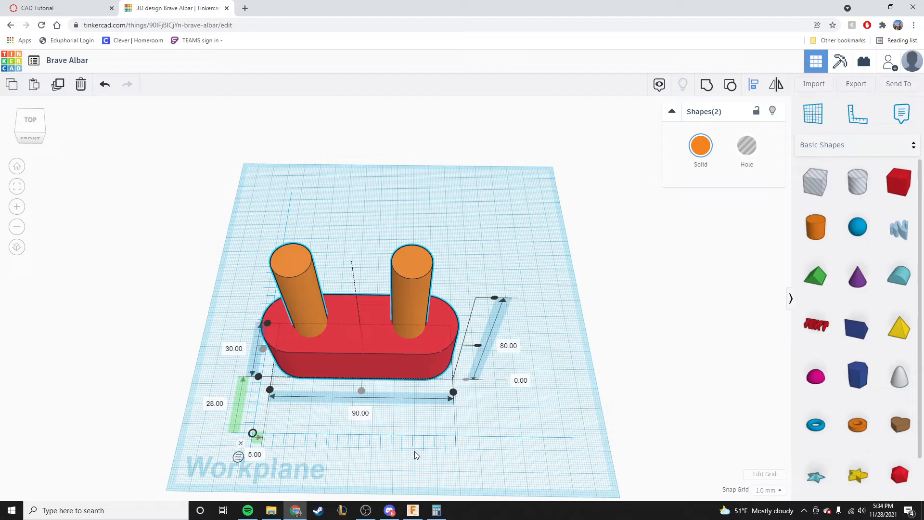
mouse_move(418, 447)
right_mouse_down()
mouse_move(416, 406)
mouse_move(417, 428)
mouse_move(429, 432)
mouse_move(407, 432)
mouse_move(423, 435)
right_mouse_up()
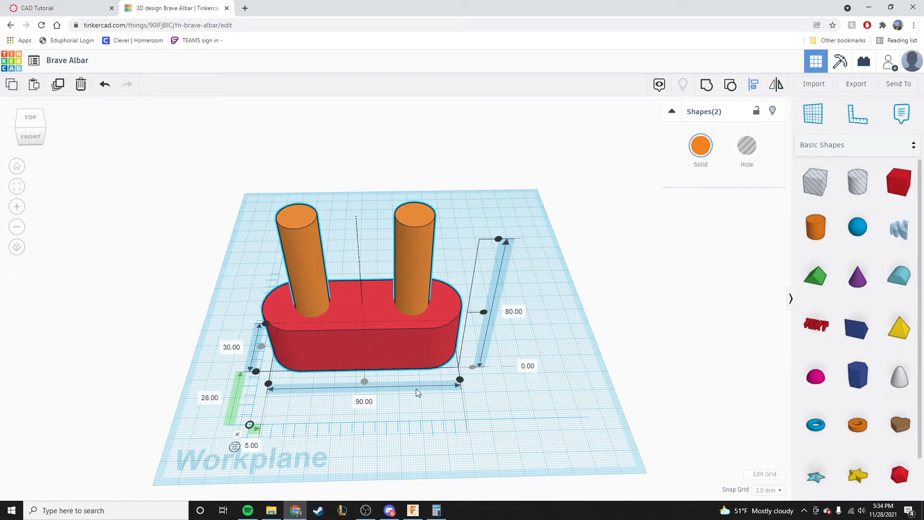
left_click(517, 427)
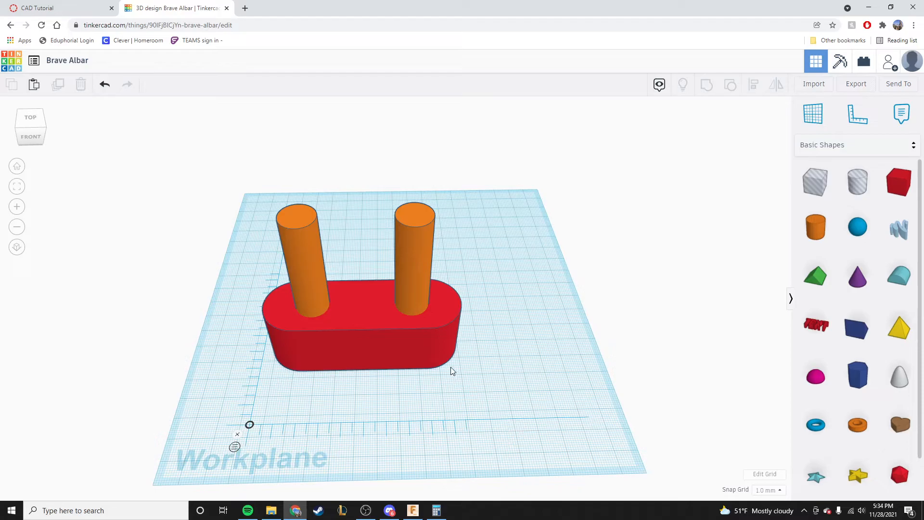
Change the grouped cylinders from solid to hole
left_click(417, 310)
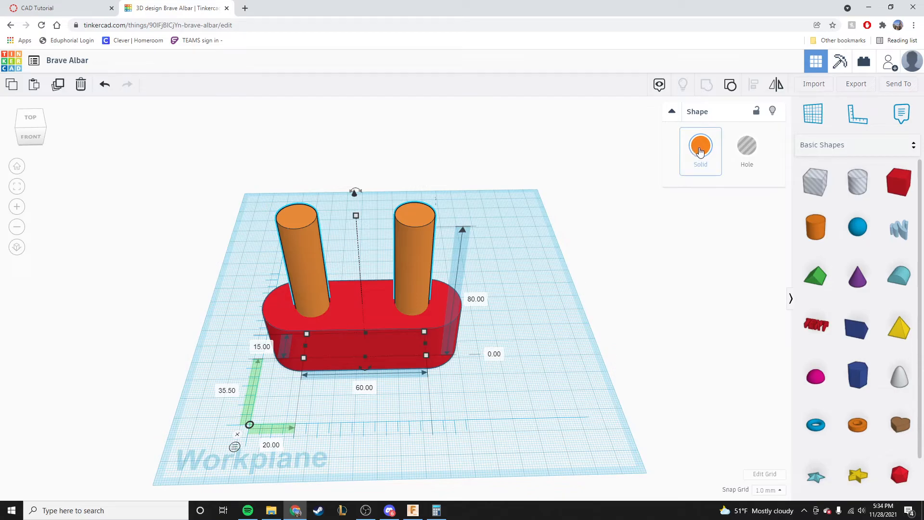
left_click(751, 150)
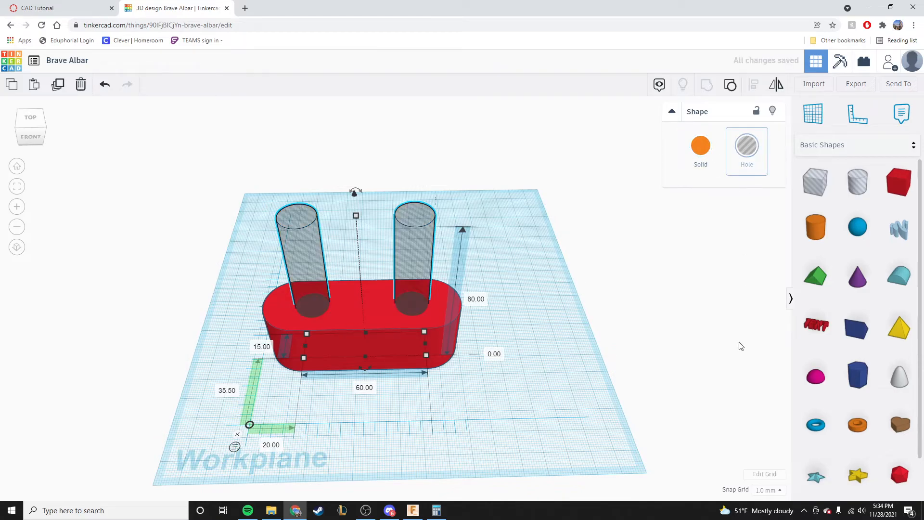
left_click(554, 346)
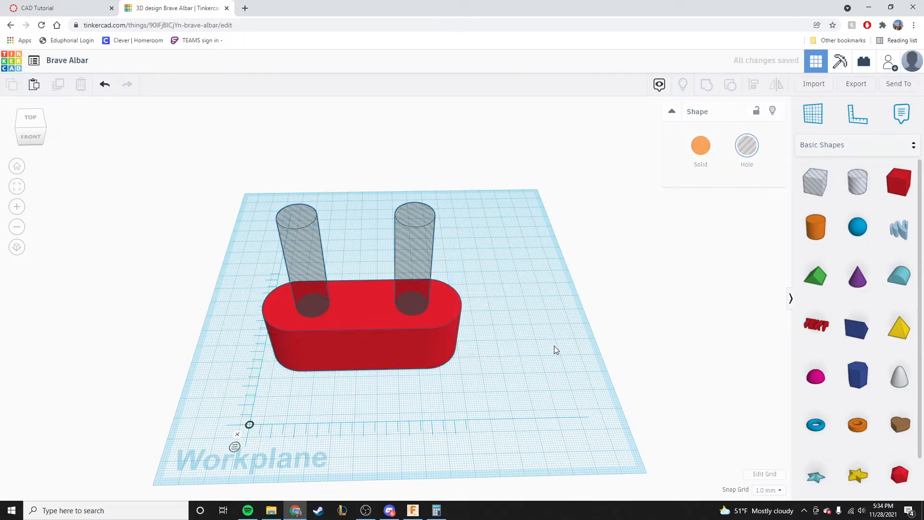
mouse_move(406, 437)
right_mouse_down()
mouse_move(547, 366)
mouse_move(531, 284)
mouse_move(492, 239)
mouse_move(432, 340)
mouse_move(427, 398)
mouse_move(374, 438)
mouse_move(420, 437)
right_mouse_up()
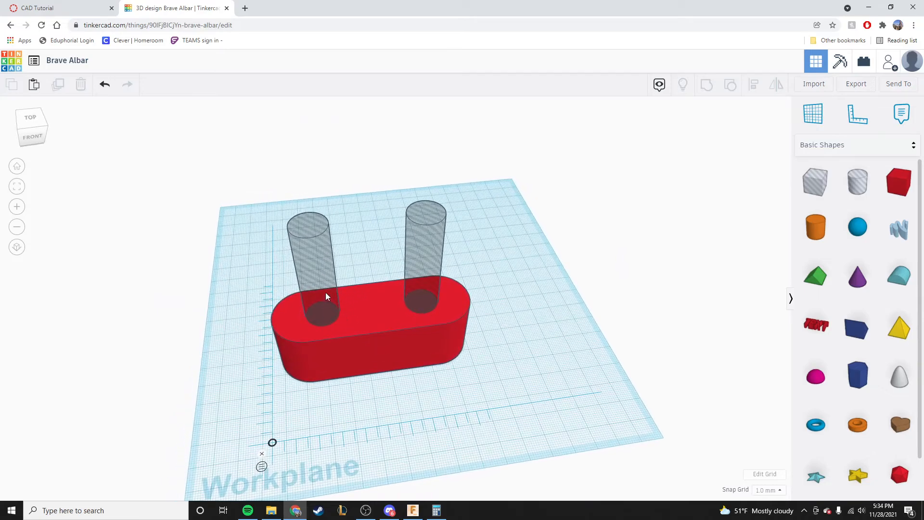
Group the hole cylinders with the red body to cut both through-holes
left_click_drag(223, 185, 289, 247)
left_click(366, 328)
left_click(356, 349, "shift")
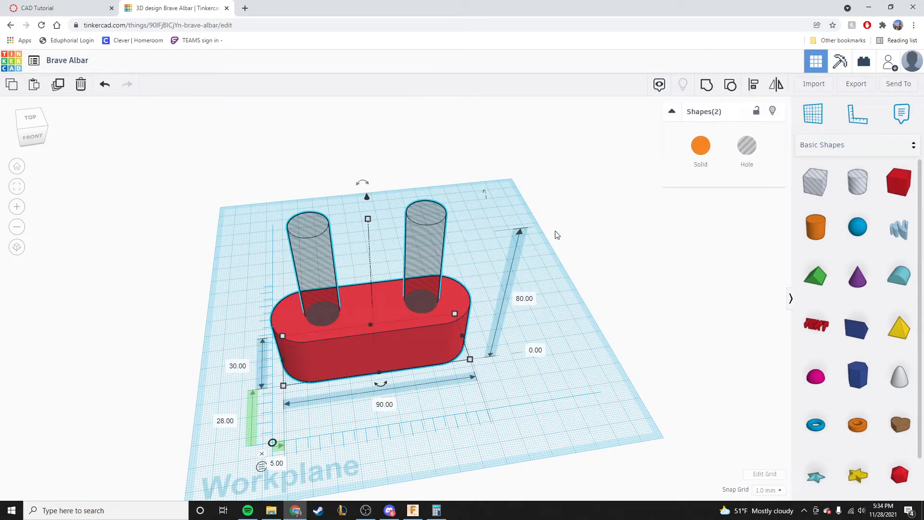
left_click(706, 90)
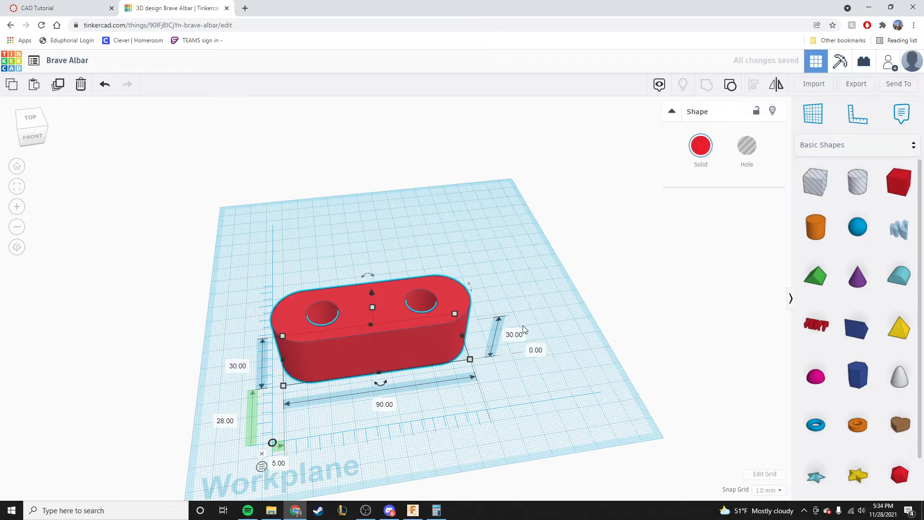
Inspect the finished part's holes and overall dimensions, and compare them with the CAD tutorial drawing
left_click(469, 388)
right_click_drag(510, 358, 491, 362)
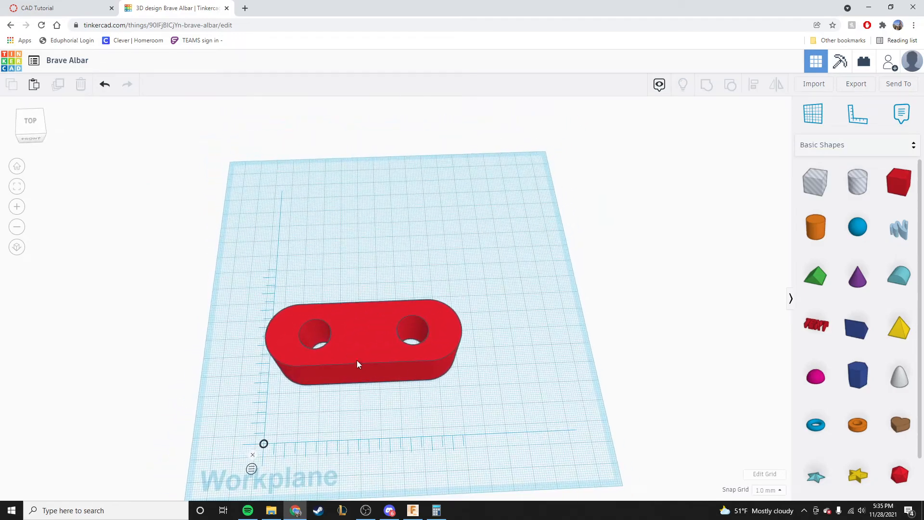
left_click(363, 367)
right_click_drag(467, 438, 457, 420)
right_click_drag(358, 429, 356, 441)
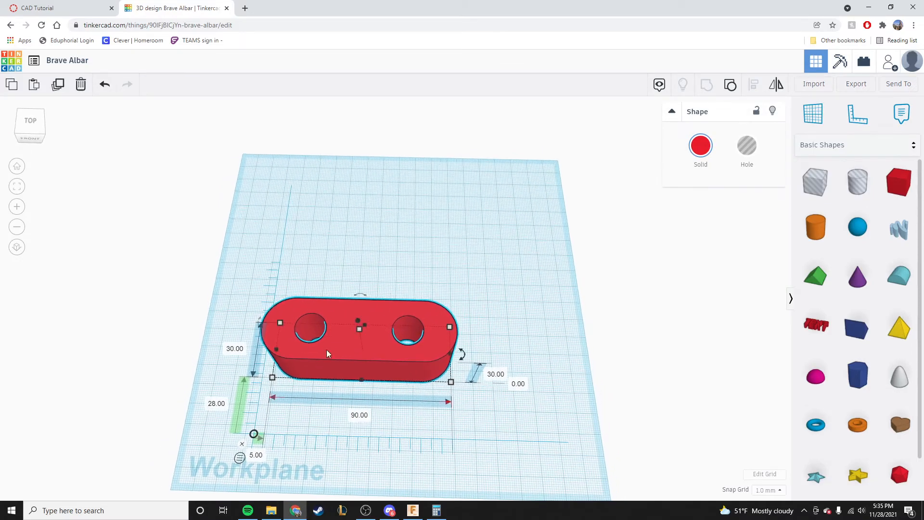
left_click(47, 5)
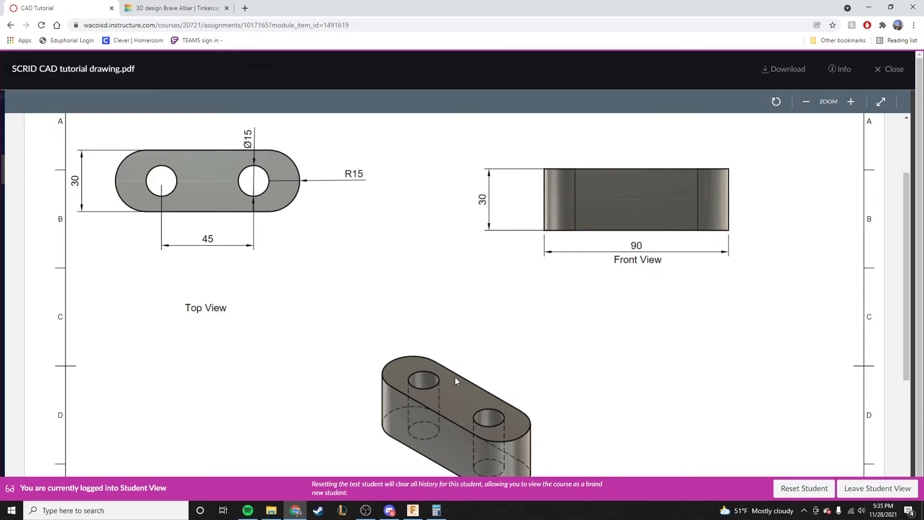
left_click(179, 8)
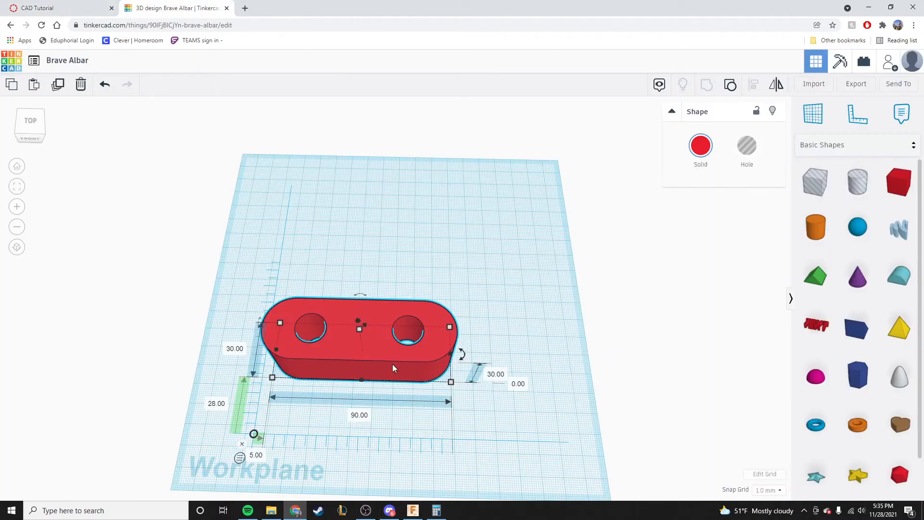
right_click_drag(387, 435, 334, 389)
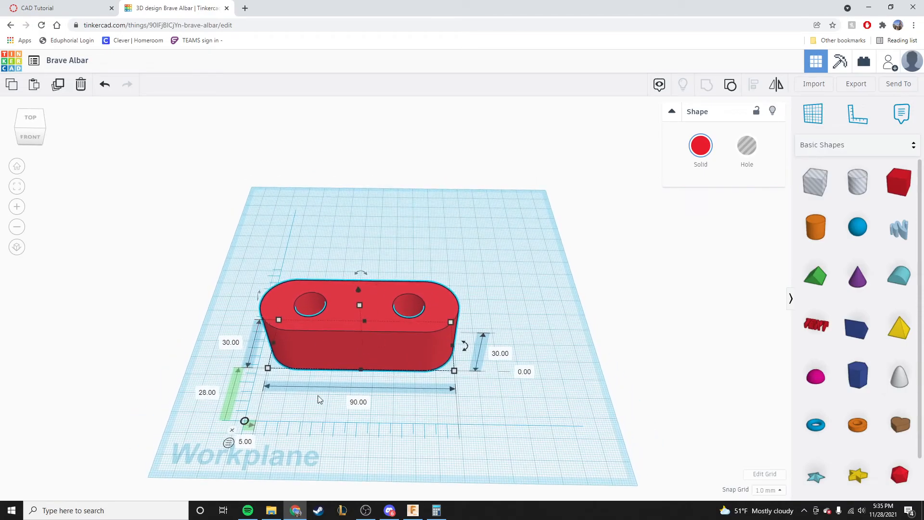
Dismiss the NordVPN update reminder, and export everything in the design as an STL file
left_click(521, 269)
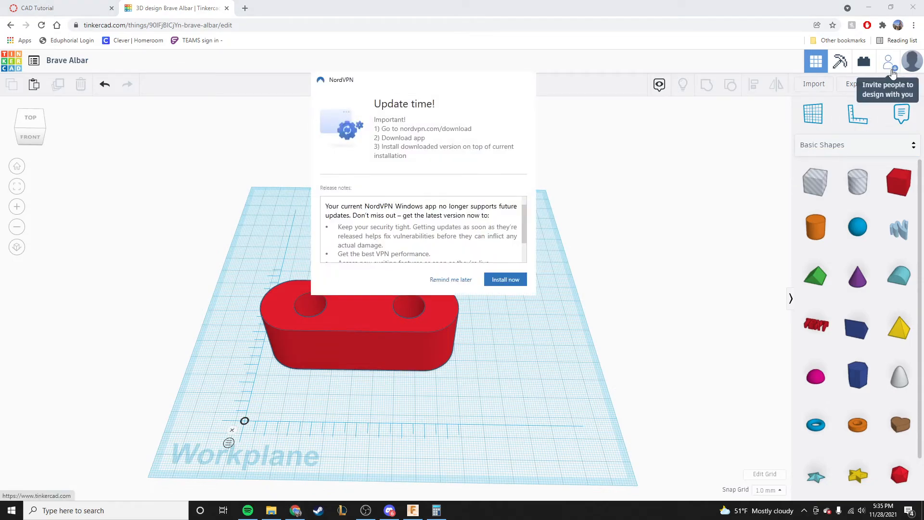
left_click(457, 279)
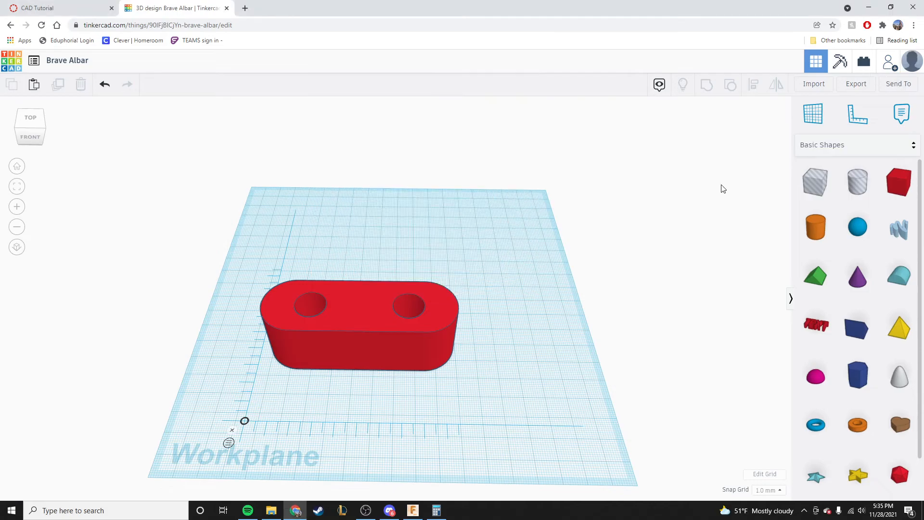
left_click(858, 88)
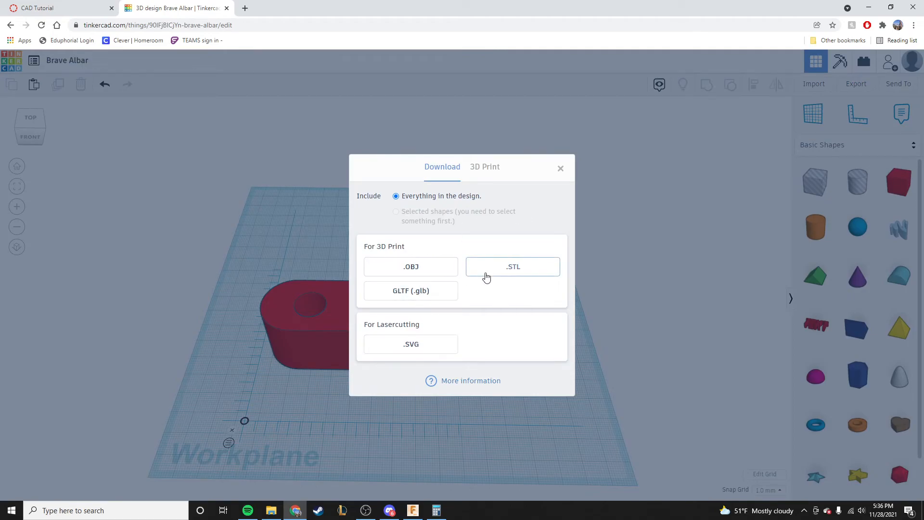
left_click(508, 269)
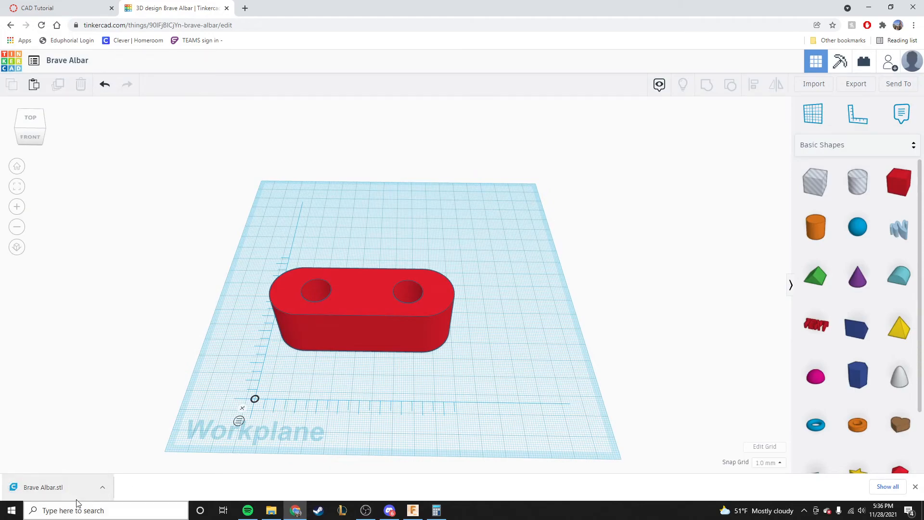
Switch to the CAD Tutorial assignment in Canvas, close the drawing preview, and start a file-upload submission
left_click(74, 6)
left_click(174, 8)
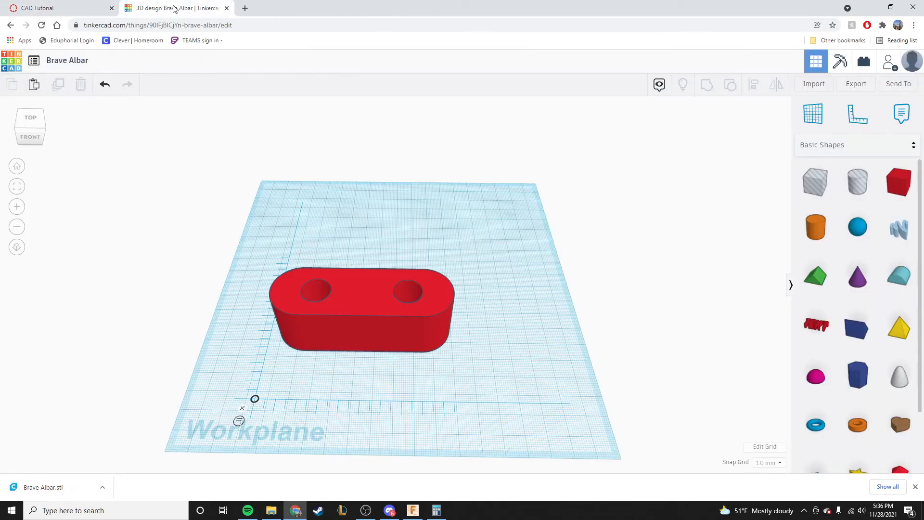
left_click(60, 8)
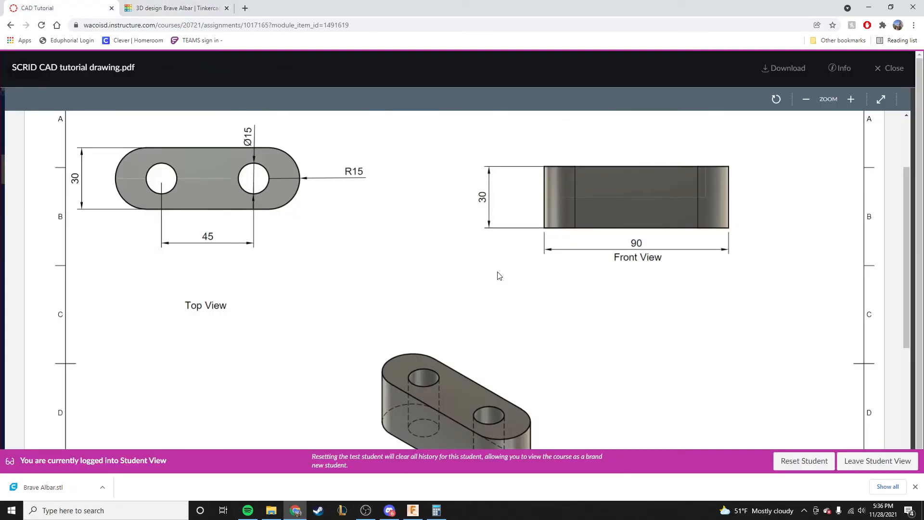
left_click(892, 68)
left_click(503, 110)
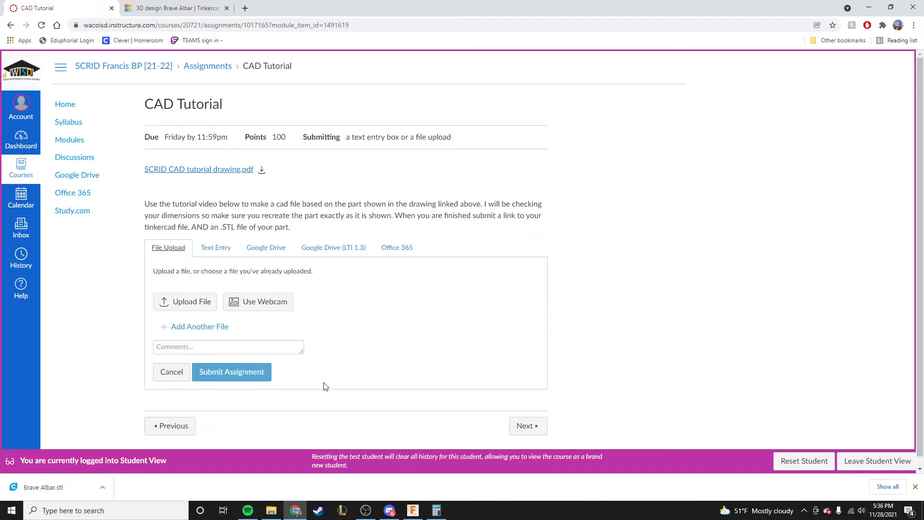
Attach the exported Brave Albar.stl from the Downloads folder to the file-upload submission
left_click(193, 302)
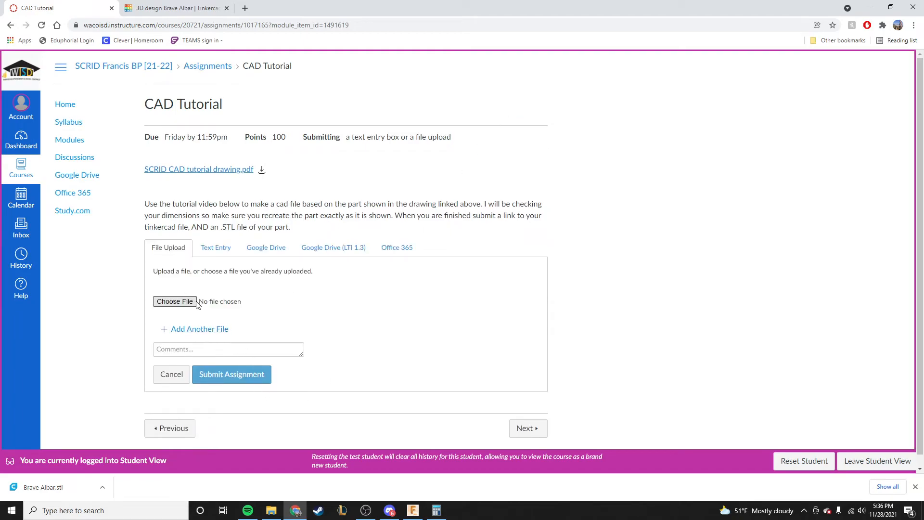
left_click(192, 302)
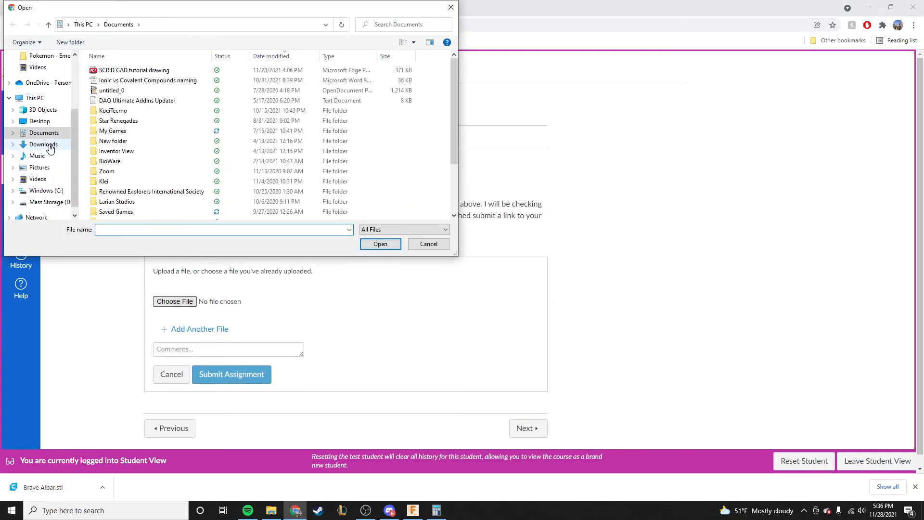
left_click(43, 145)
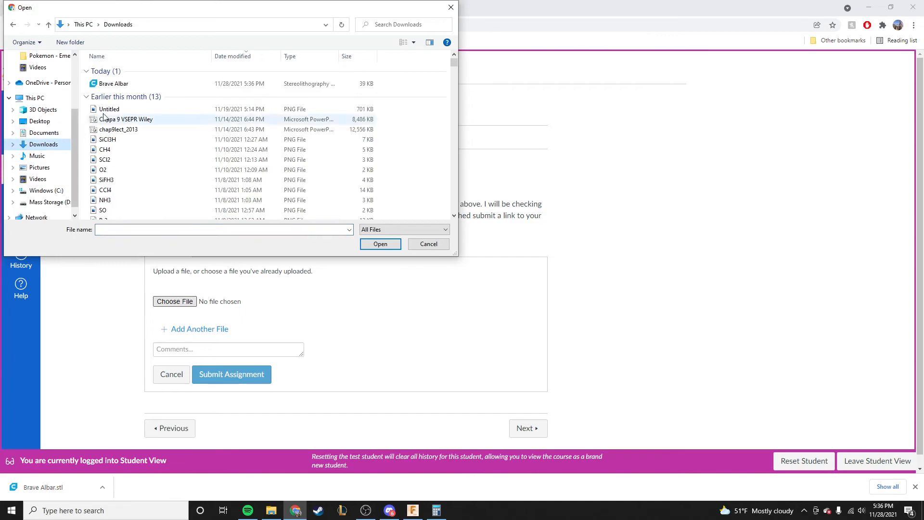
double_click(120, 85)
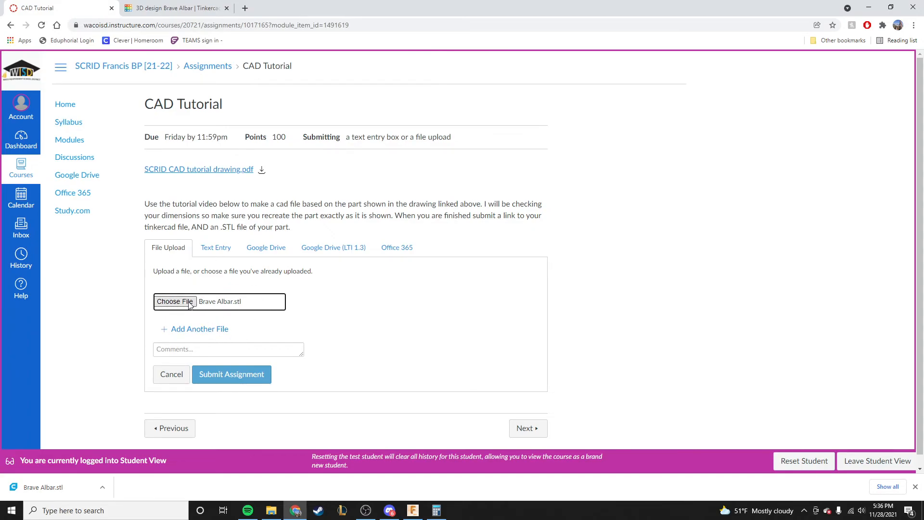
Open the assignment's text-entry submission, switch to Tinkercad, and generate and copy a new collaboration link for the Brave Albar design
left_click(215, 251)
left_click(263, 360)
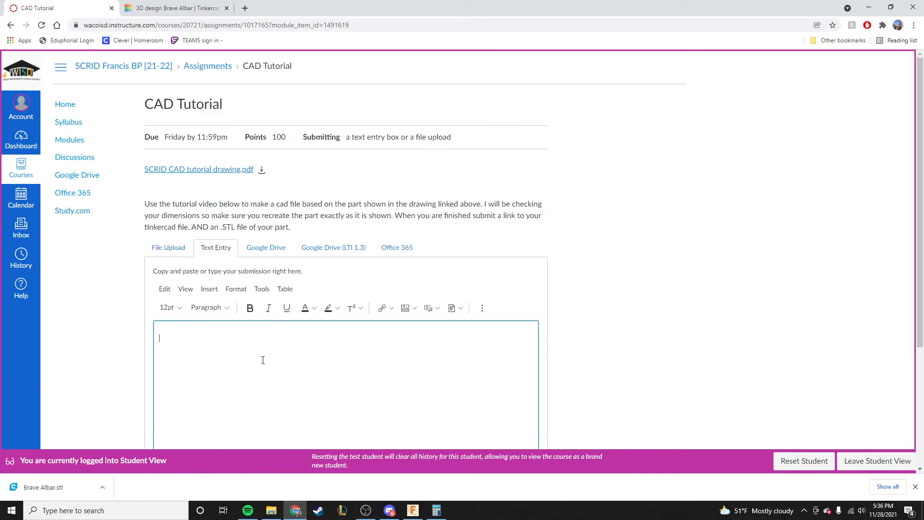
left_click(202, 8)
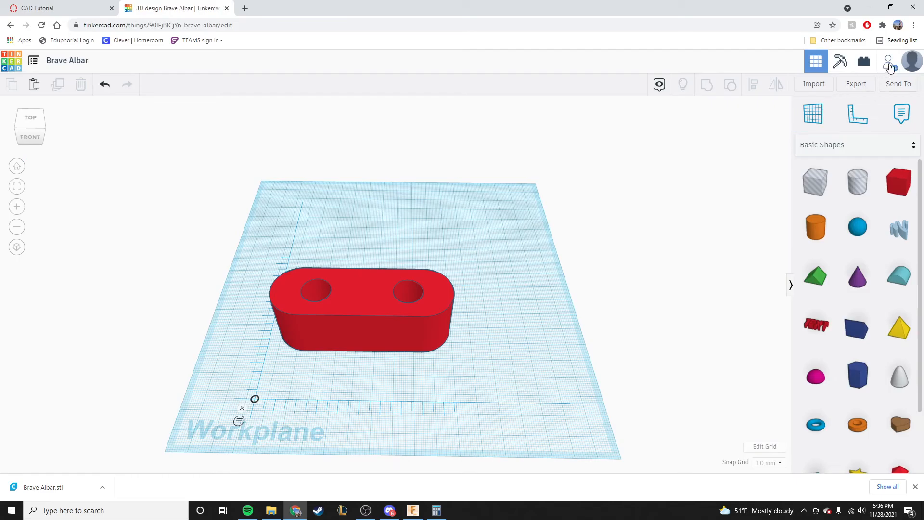
left_click(888, 65)
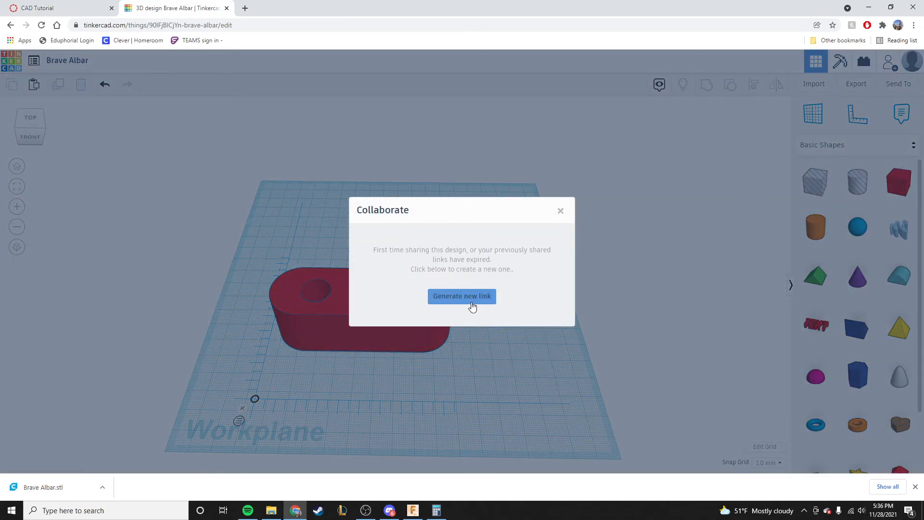
left_click(472, 306)
left_click(462, 267)
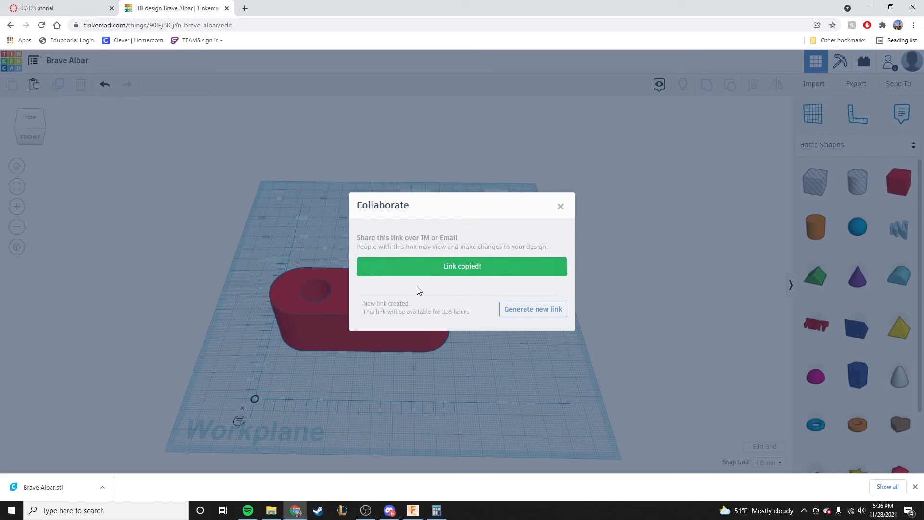
Switch back to the CAD Tutorial assignment in Canvas and paste the Tinkercad collaboration link into the text-entry submission
left_click(37, 9)
key("ctrl+v")
scroll(447, 347, "down", 2)
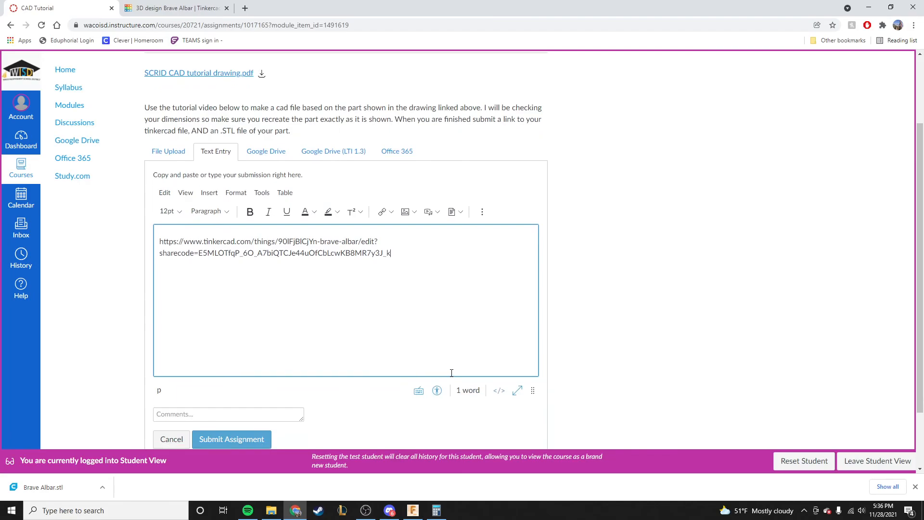
Review the attached STL file in the file upload, the pasted design link in the text entry, and the assignment's submission instructions
left_click(170, 152)
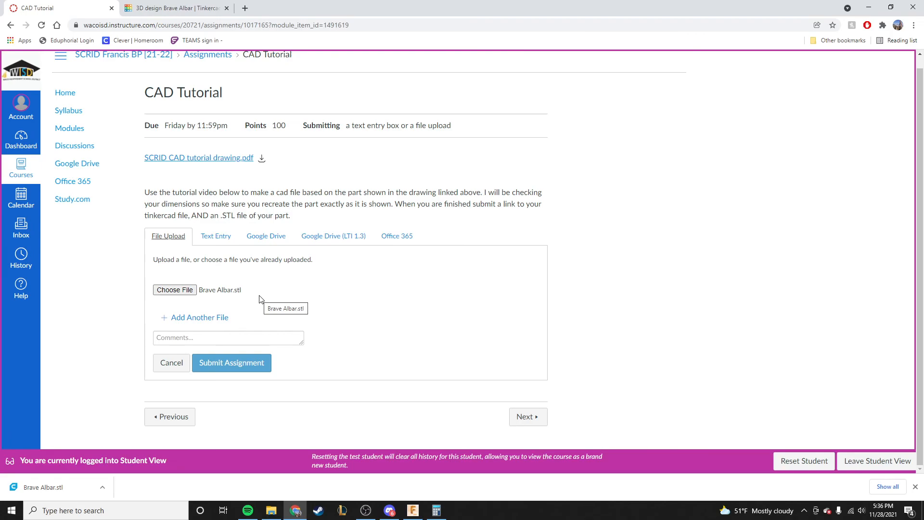
left_click(218, 234)
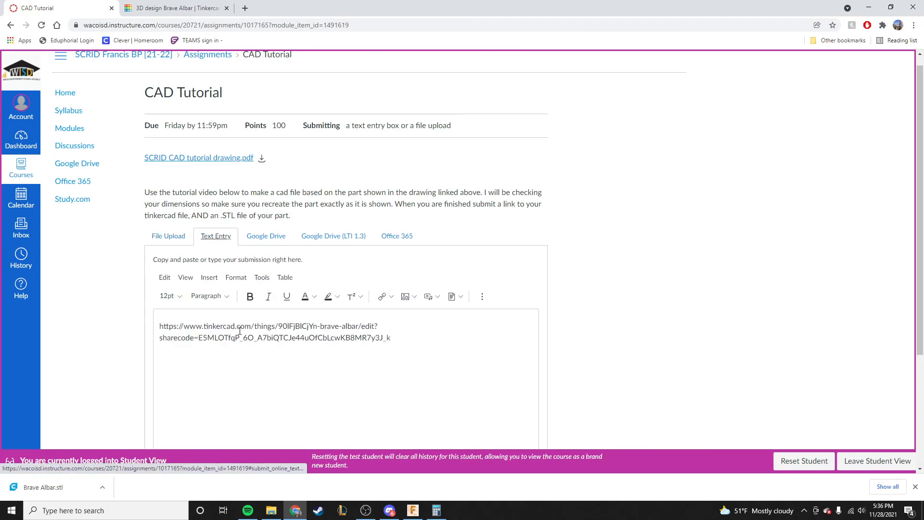
mouse_move(403, 341)
left_mouse_down()
mouse_move(252, 340)
mouse_move(157, 324)
mouse_move(302, 348)
mouse_move(411, 354)
left_mouse_up()
scroll(418, 341, "down", 3)
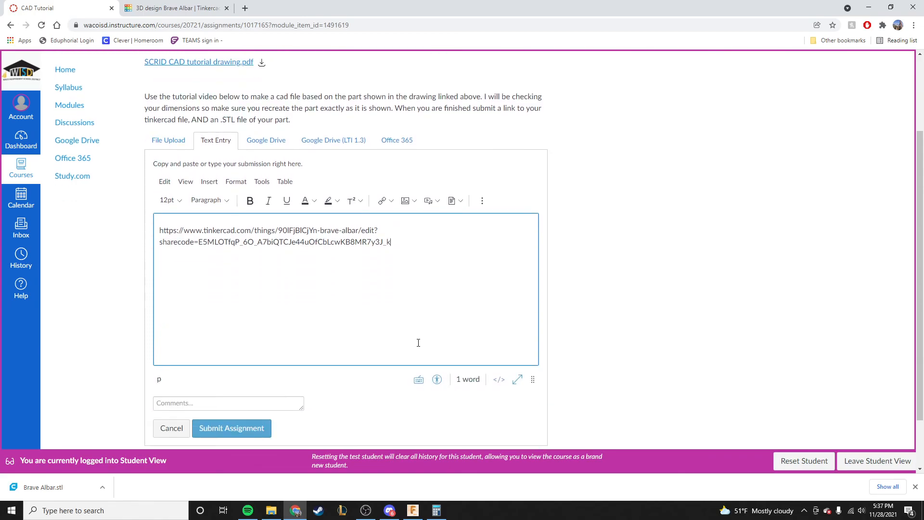
scroll(417, 342, "up", 1)
scroll(418, 342, "down", 1)
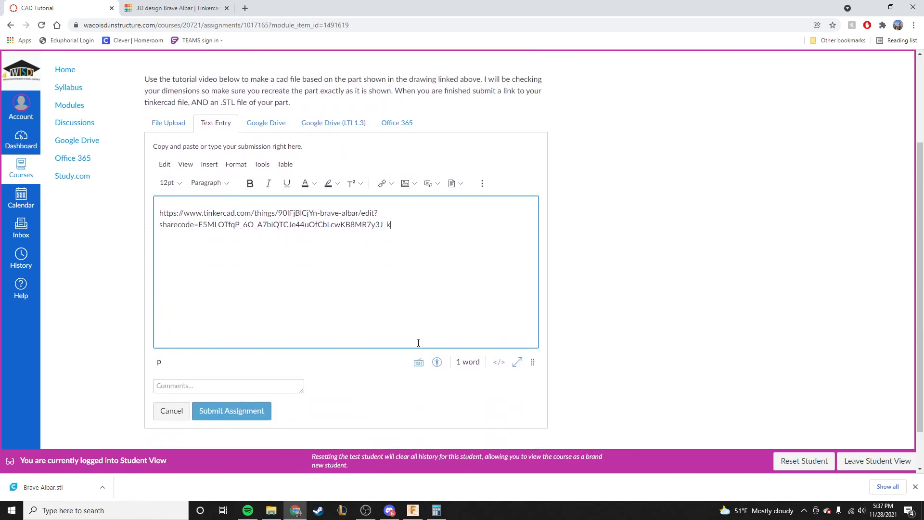
scroll(389, 285, "up", 2)
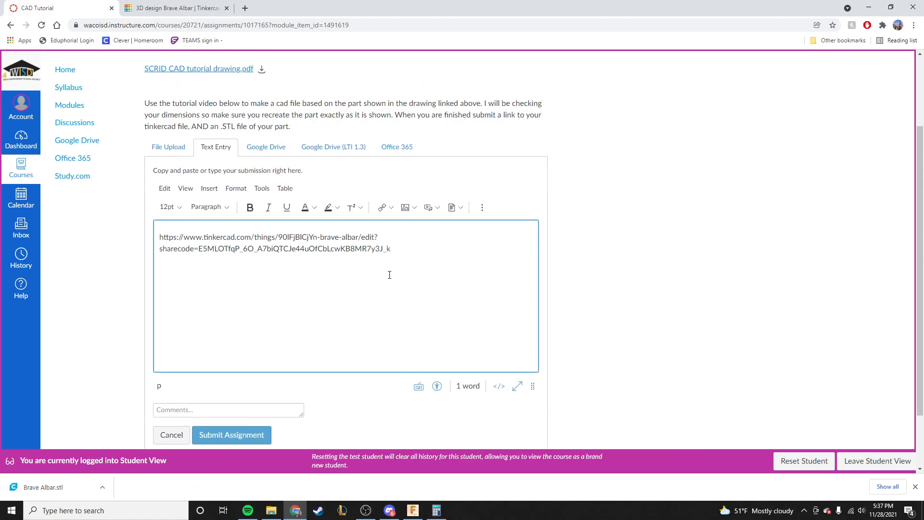
scroll(390, 275, "down", 1)
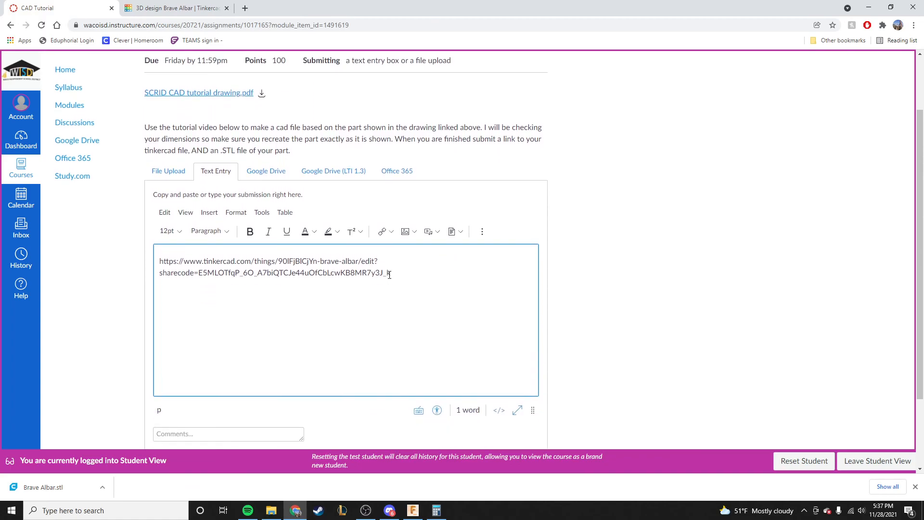
scroll(390, 274, "down", 2)
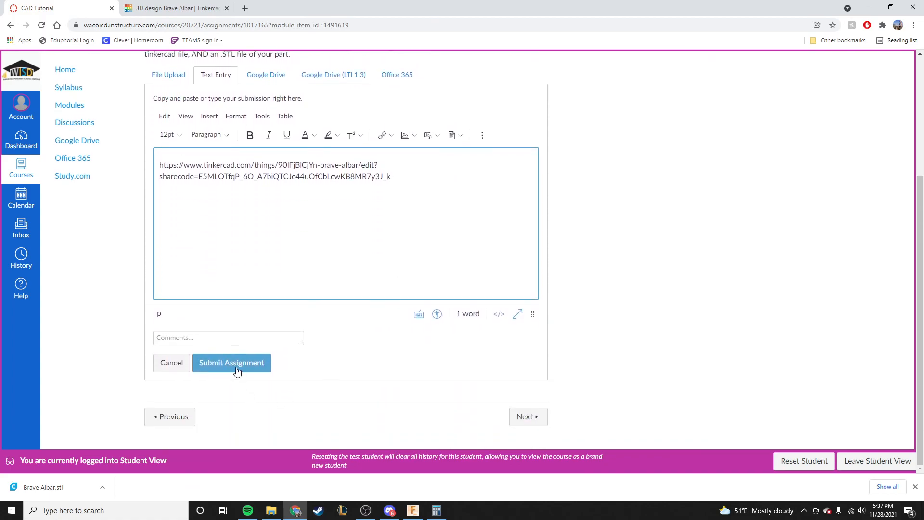
scroll(240, 371, "up", 2)
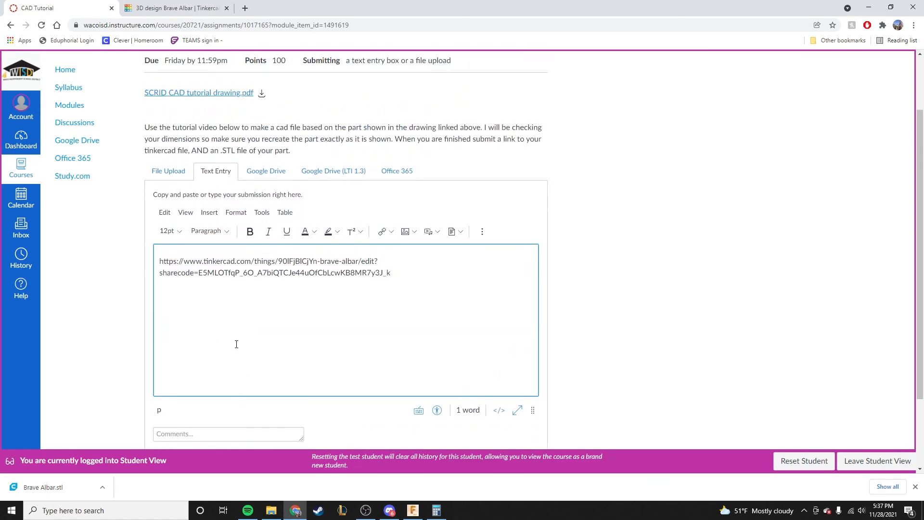
scroll(287, 297, "up", 2)
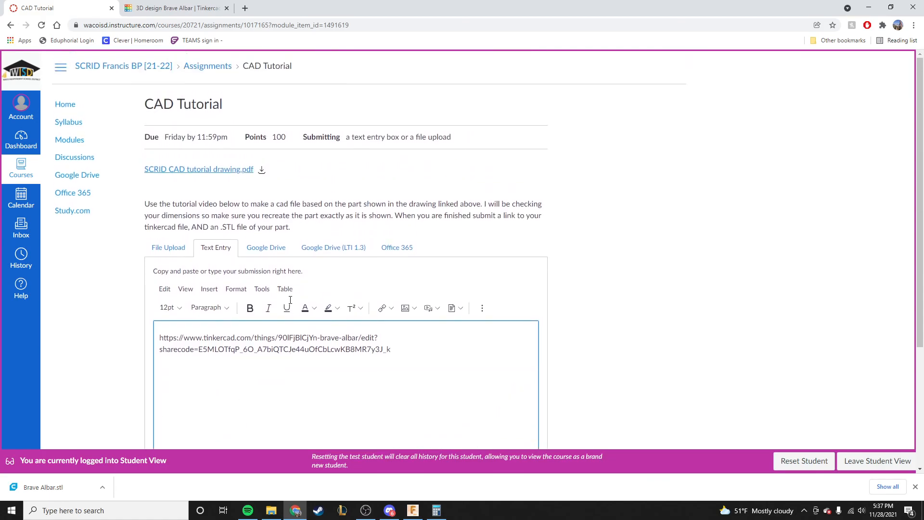